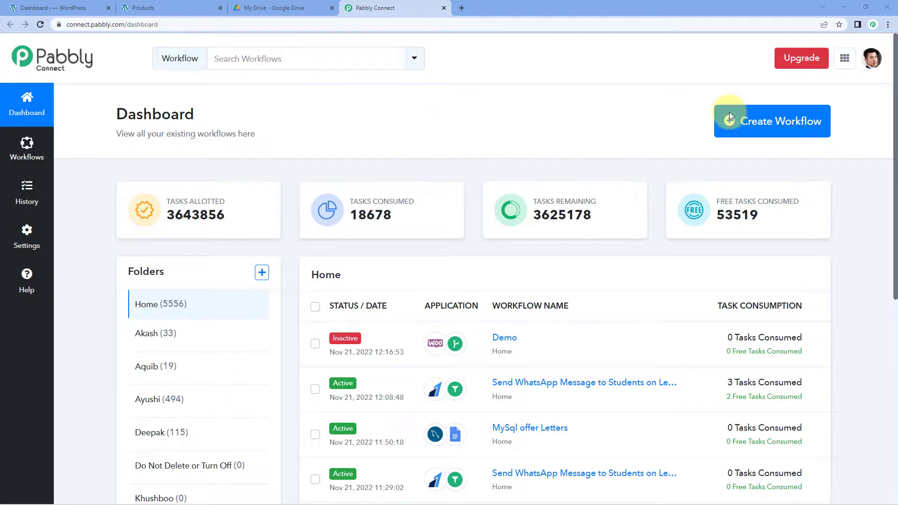
Create a new workflow named "WooCommerce to Google Drive".
left_click(797, 123)
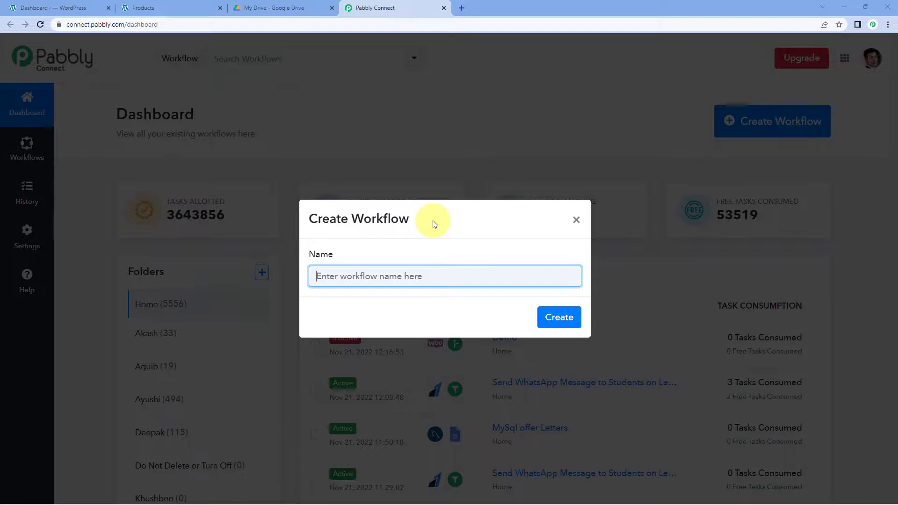
type("WooCommerce to Google Drive")
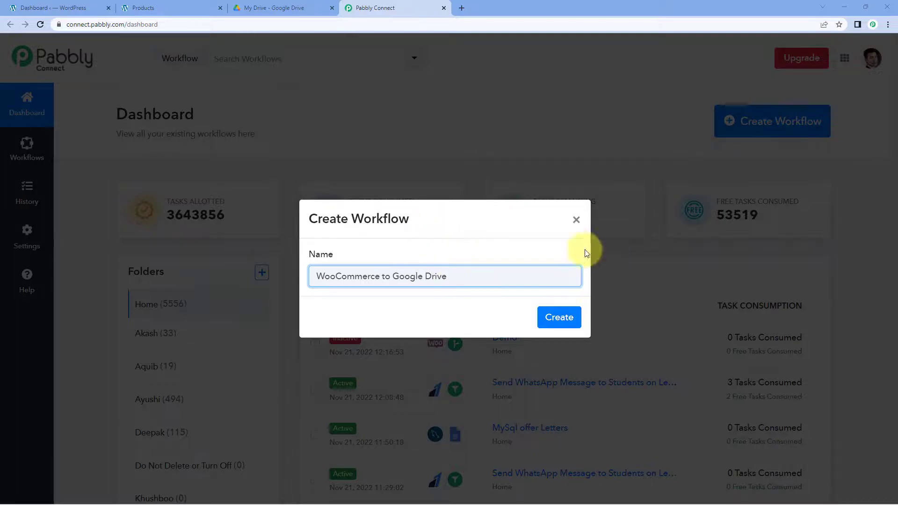
left_click(566, 316)
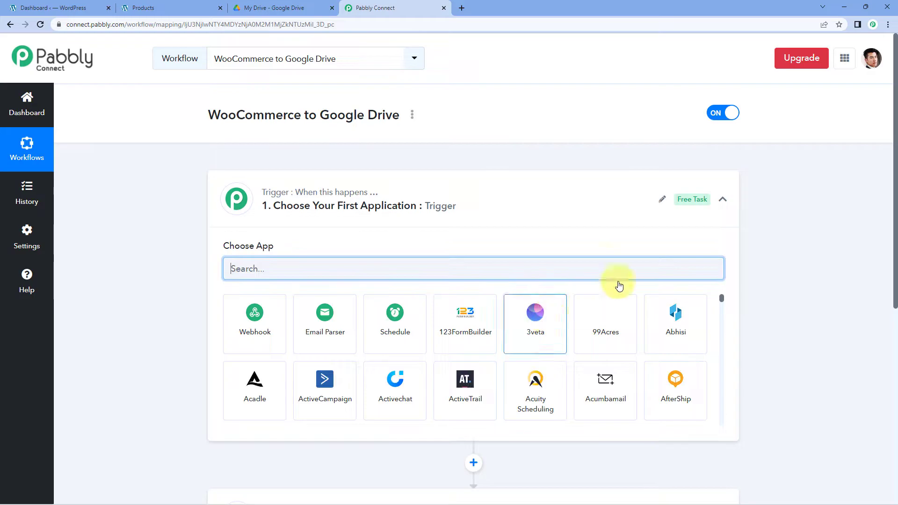
left_click(491, 203)
scroll(155, 188, "down", 1)
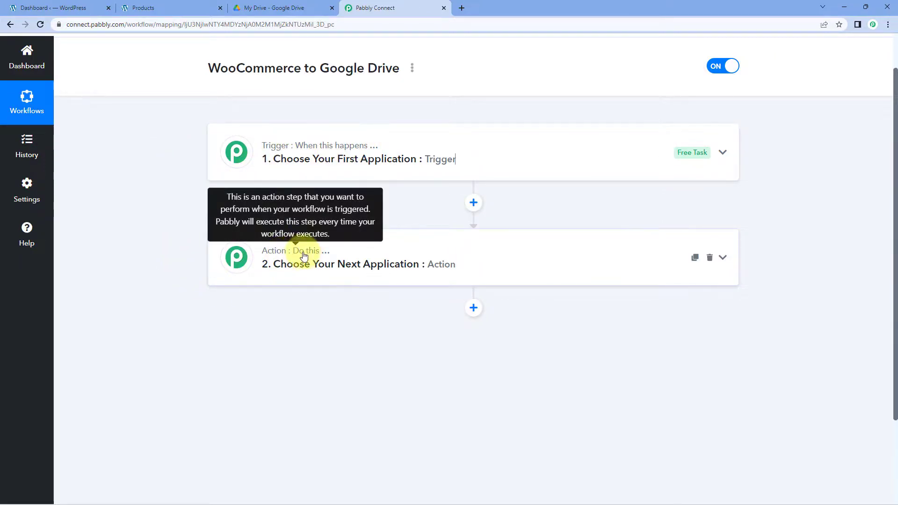
left_click(420, 140)
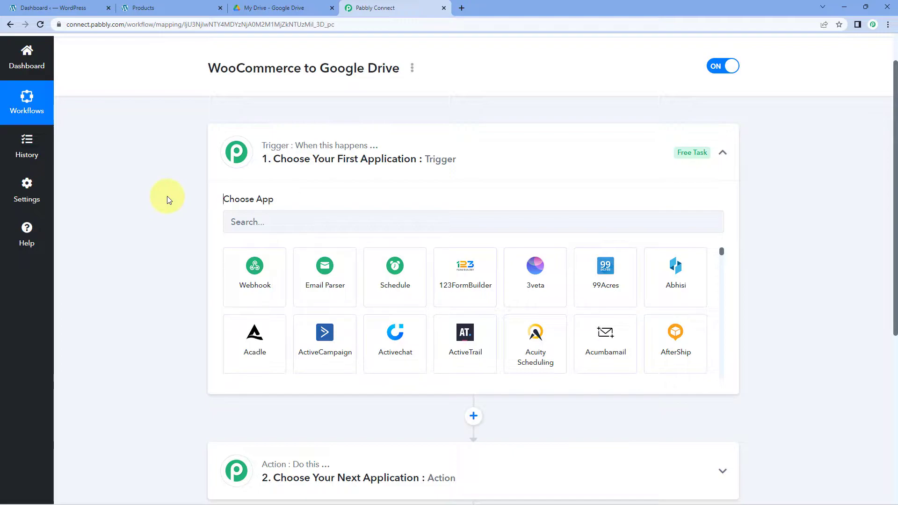
Set the workflow's trigger app to WooCommerce with New Order Created as the trigger event.
left_click(278, 221)
type("WooCommerce")
left_click(266, 275)
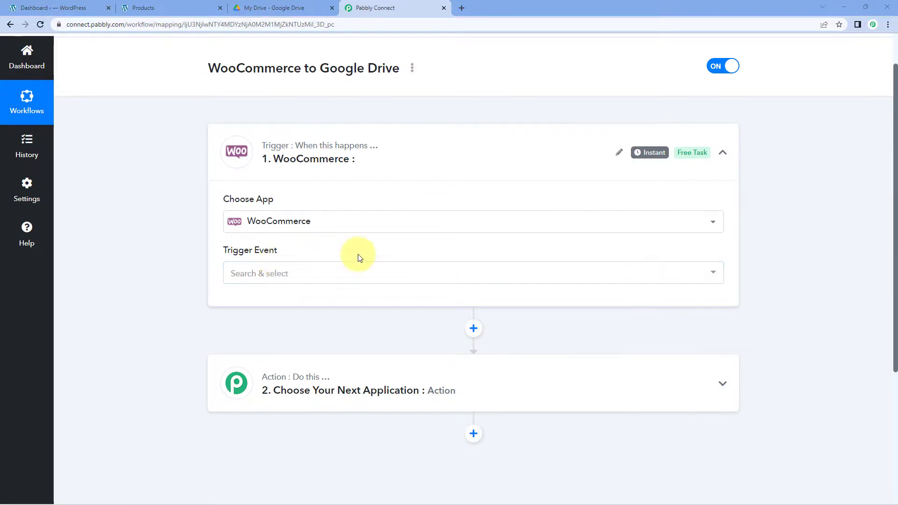
left_click(305, 279)
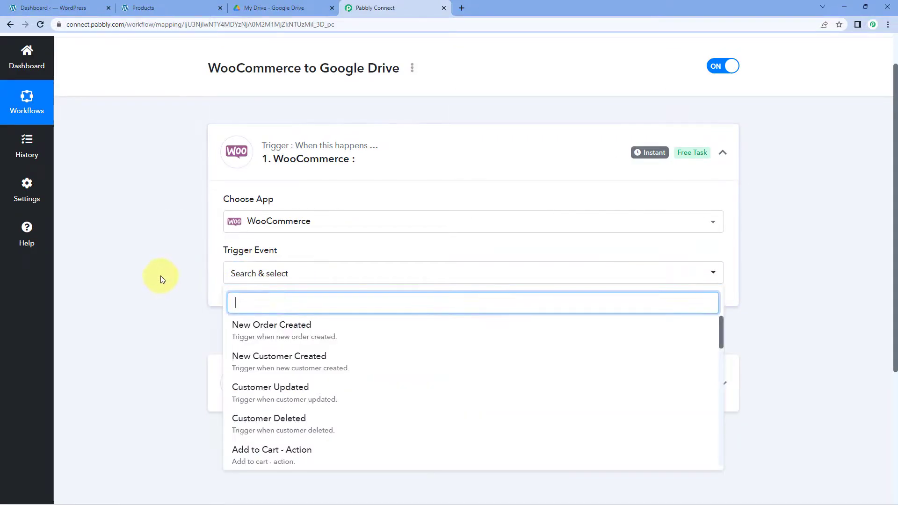
scroll(161, 279, "down", 2)
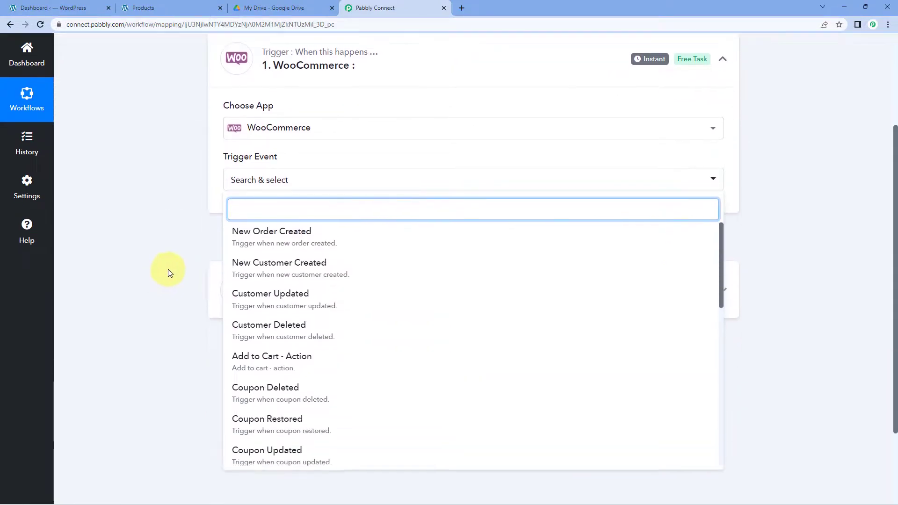
left_click(320, 242)
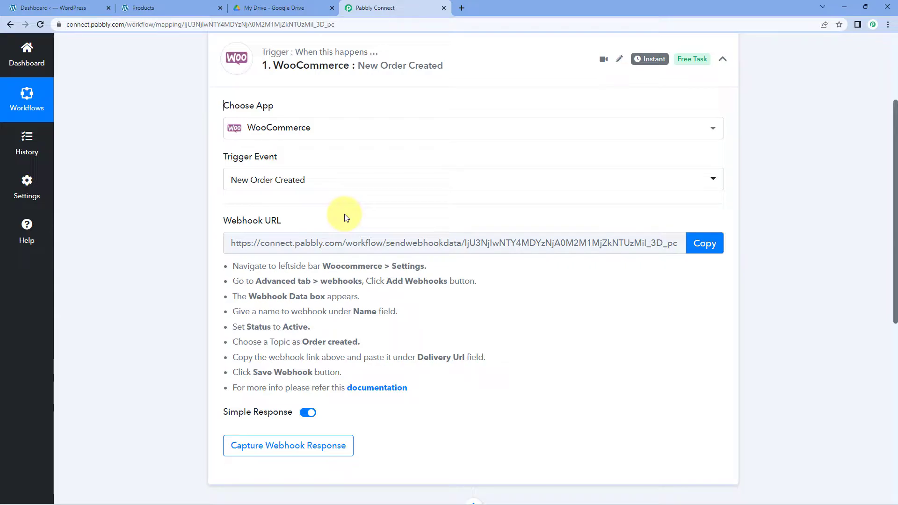
Copy the WooCommerce trigger's webhook URL and review the setup instructions below it.
left_click(690, 246)
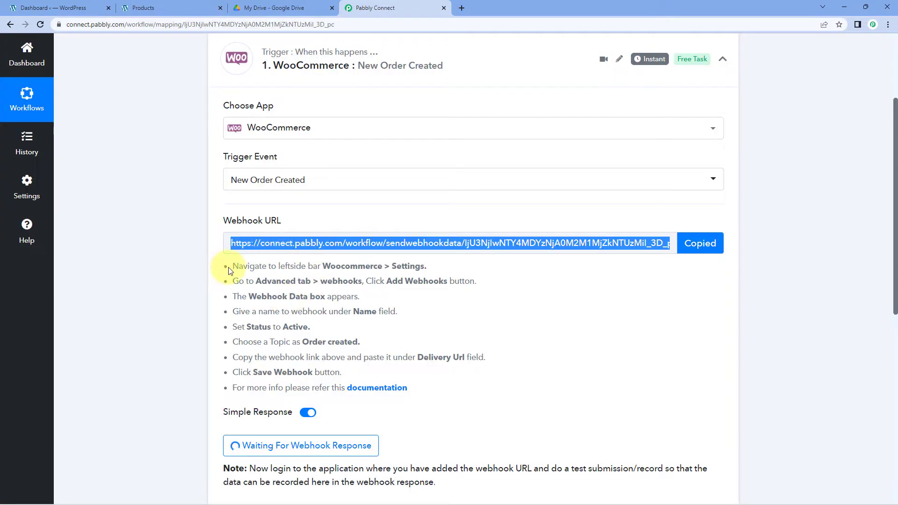
left_click_drag(229, 271, 421, 387)
left_click(421, 387)
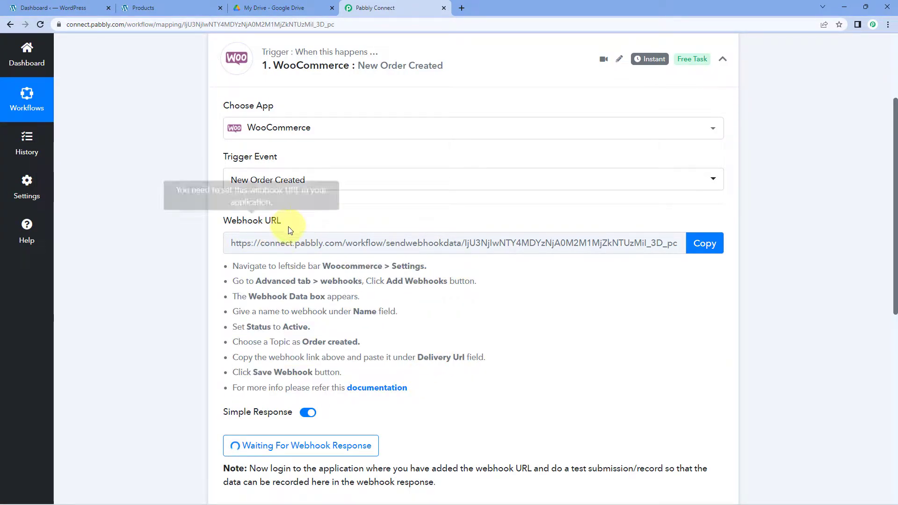
Switch to the WordPress dashboard and open the Webhooks section of WooCommerce's Advanced settings.
left_click(78, 8)
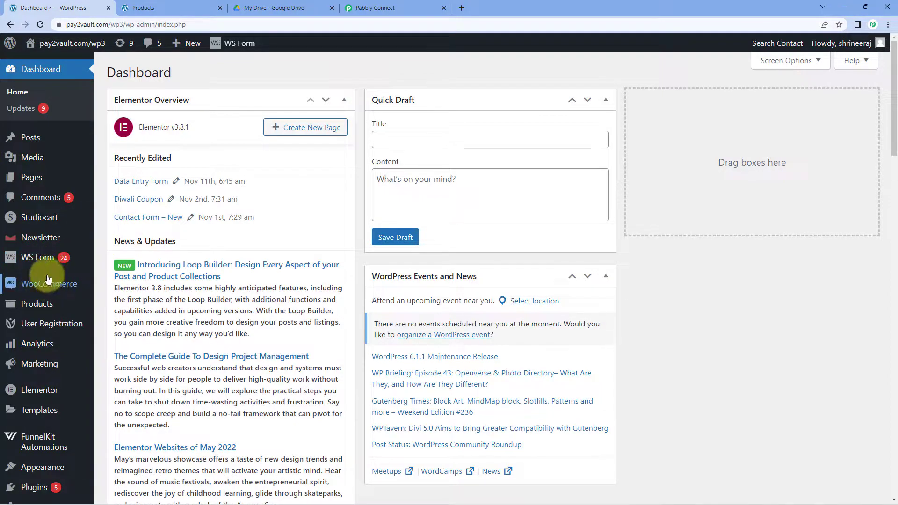
mouse_move(55, 284)
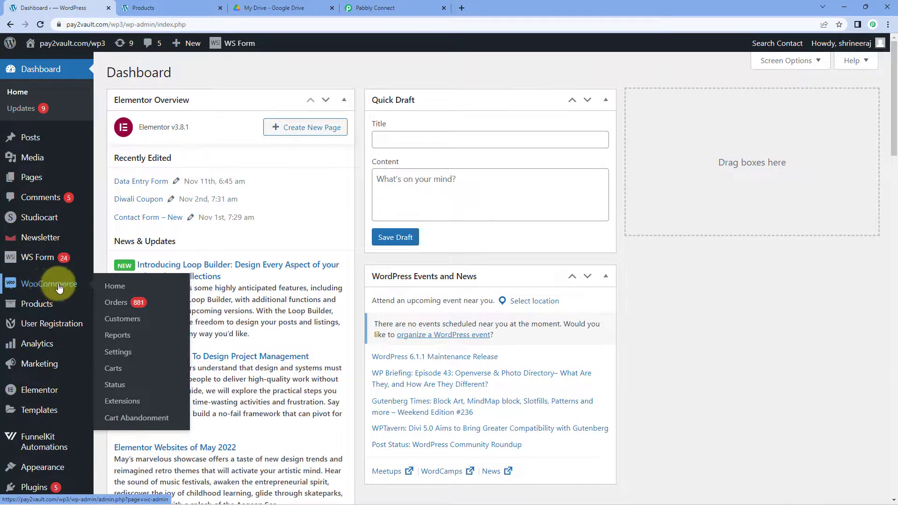
left_click(124, 353)
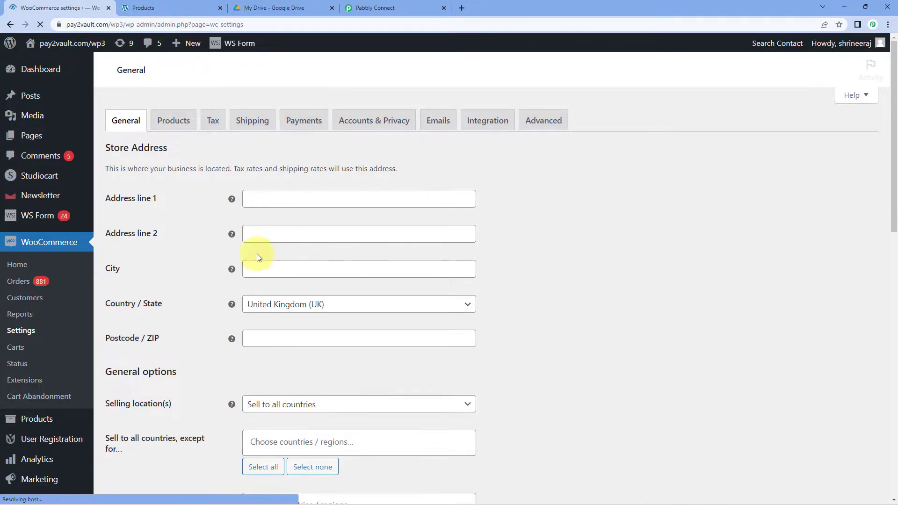
left_click(535, 124)
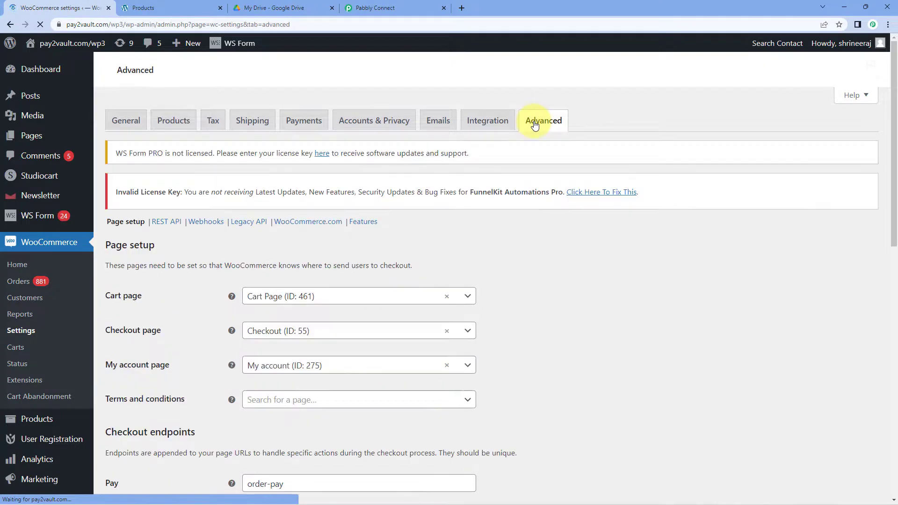
left_click(206, 224)
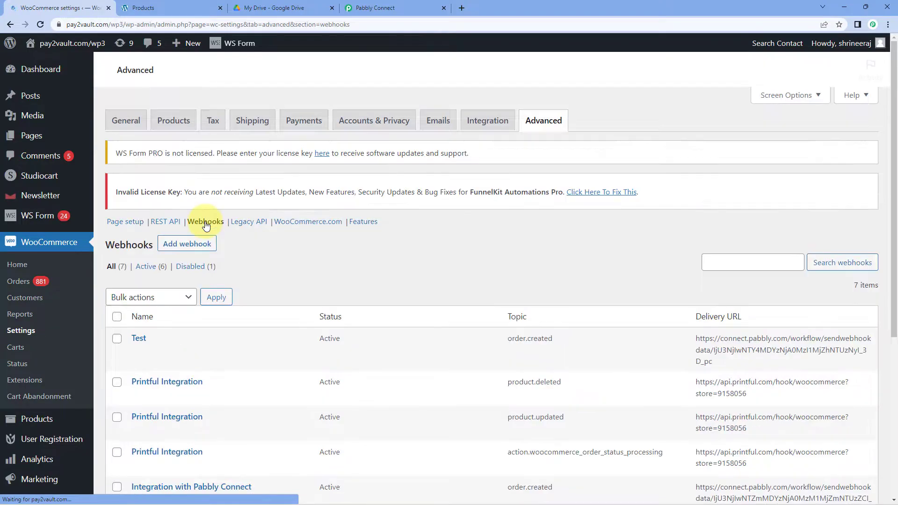
Look through the existing webhooks and start adding a new one.
scroll(275, 248, "down", 1)
scroll(274, 253, "down", 2)
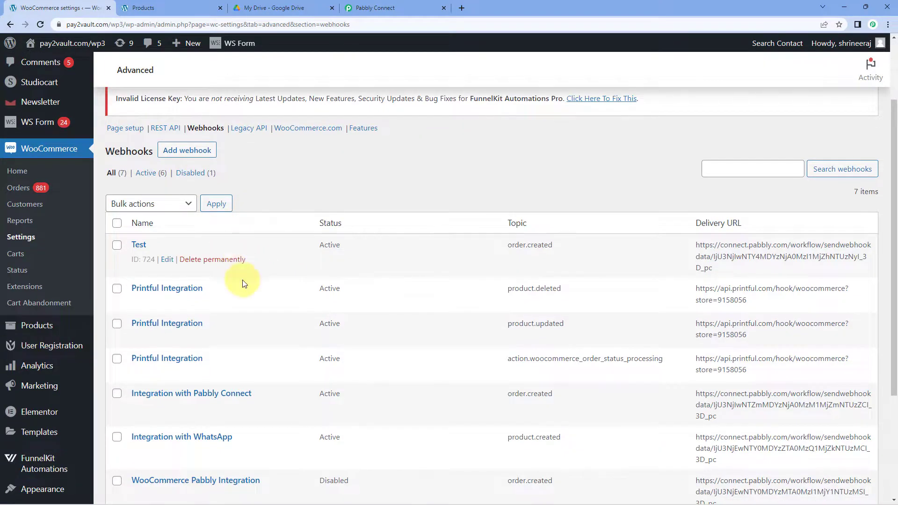
scroll(267, 318, "down", 1)
scroll(264, 313, "down", 1)
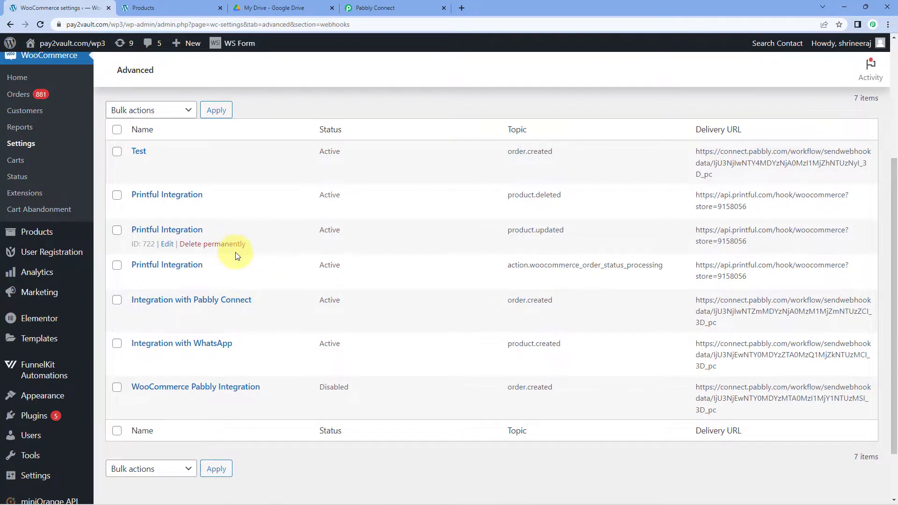
scroll(236, 252, "up", 2)
scroll(263, 222, "up", 1)
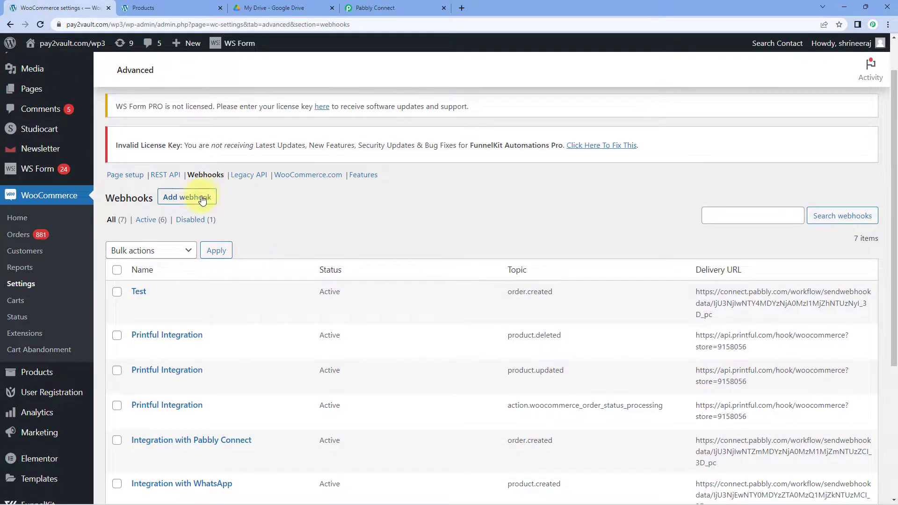
left_click(210, 198)
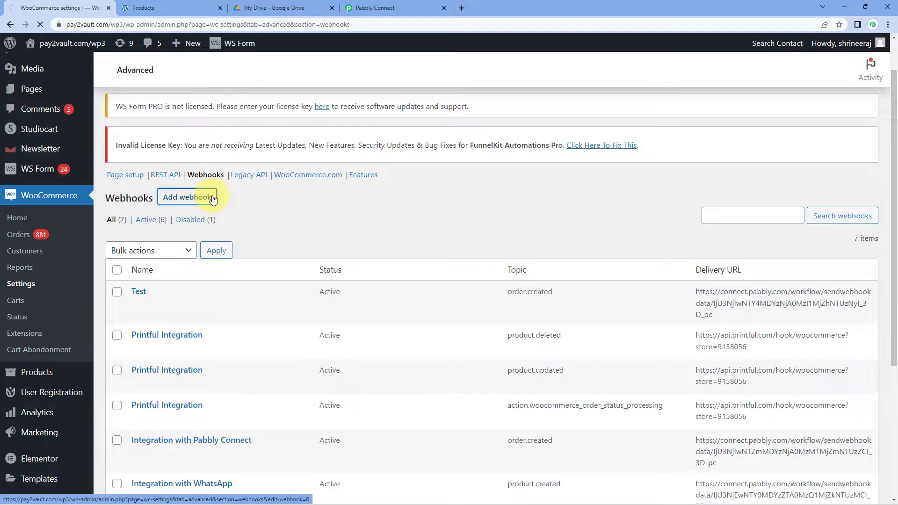
Name the new webhook "Pabbly" and set its status to Active.
scroll(228, 232, "down", 3)
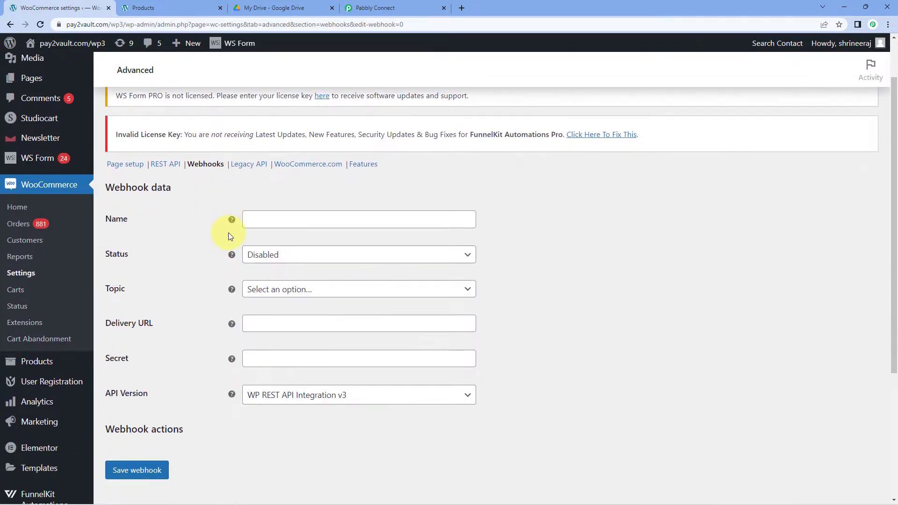
left_click(271, 135)
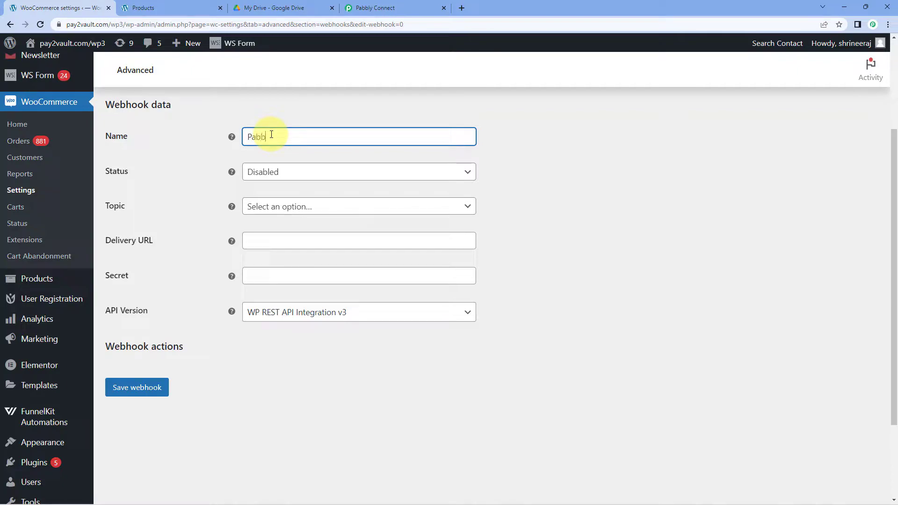
type("Pabbly")
left_click(176, 178)
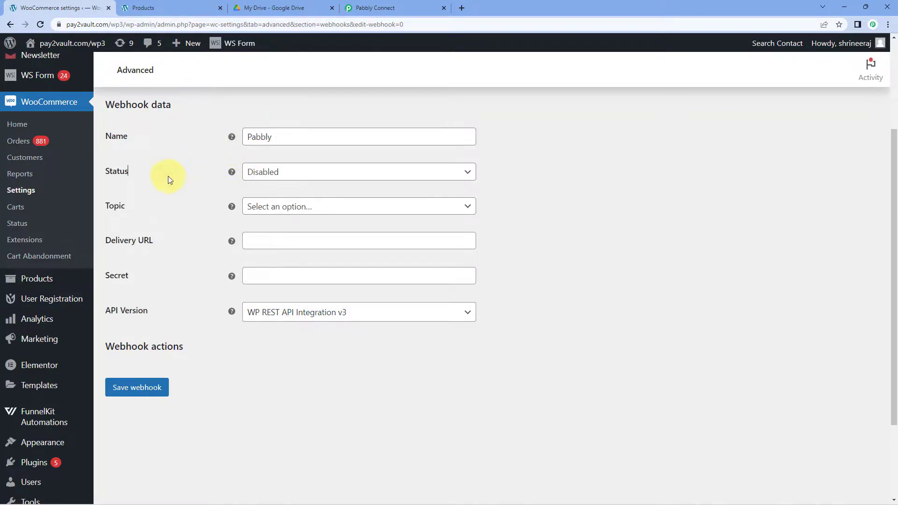
left_click(307, 174)
left_click(260, 188)
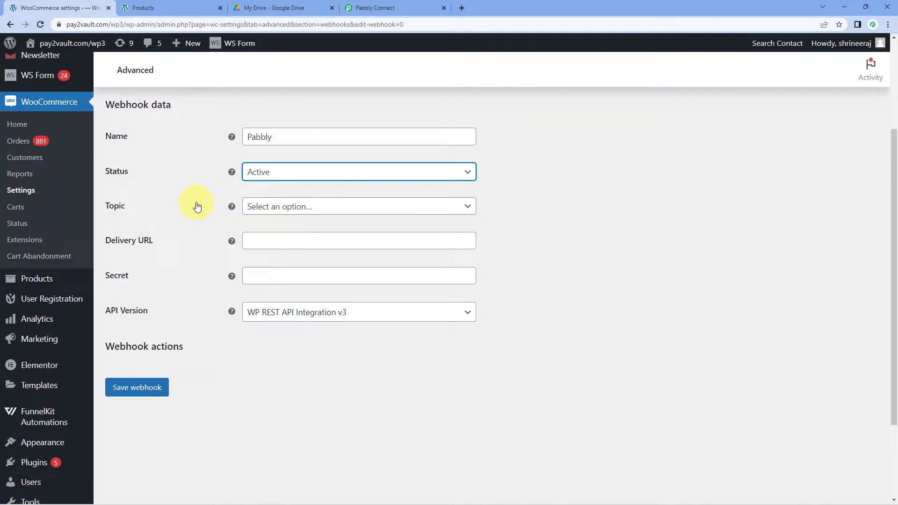
Set the webhook's topic to Order created.
left_click(369, 209)
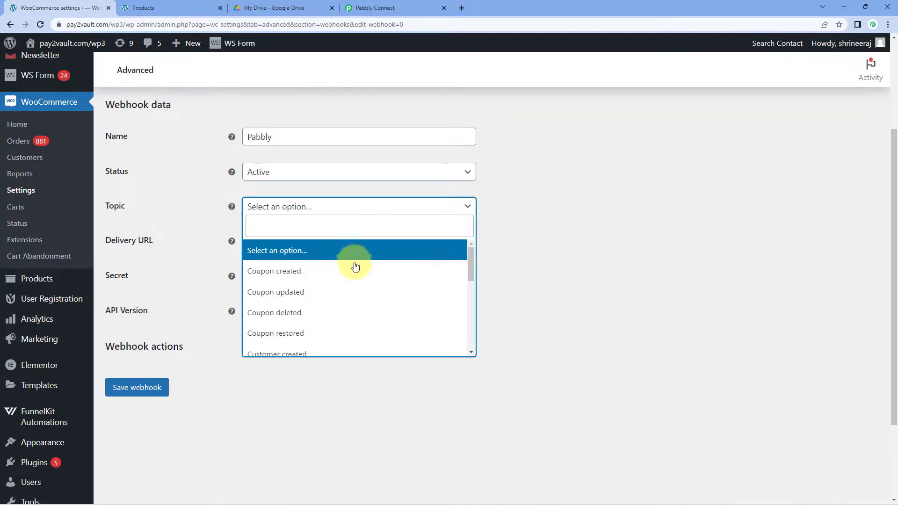
scroll(354, 262, "down", 2)
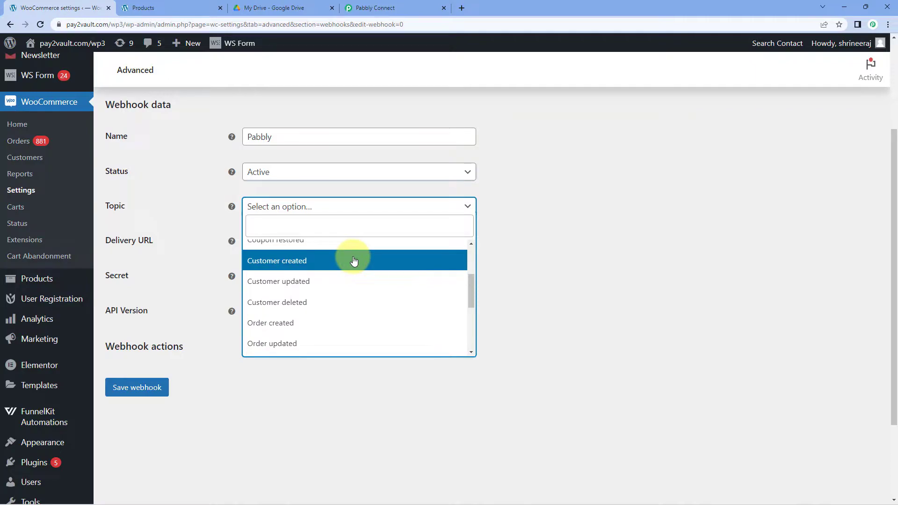
scroll(354, 265, "down", 2)
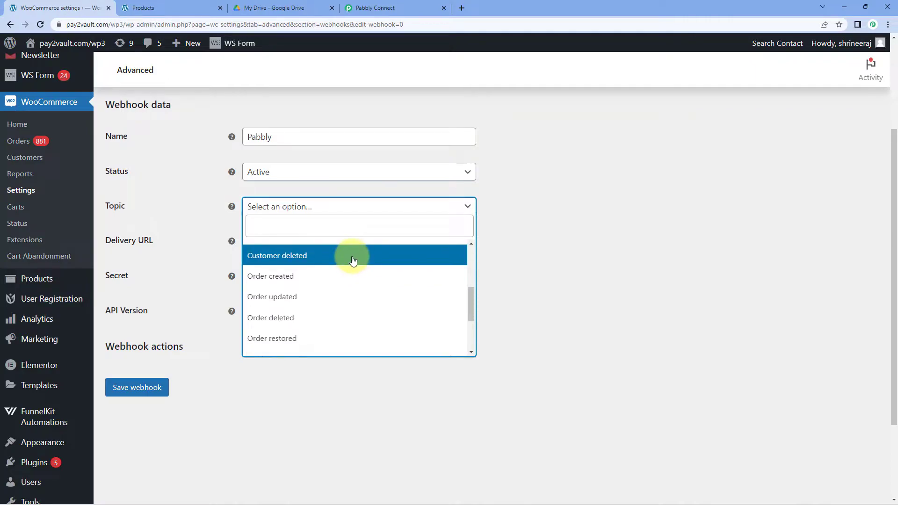
left_click(300, 278)
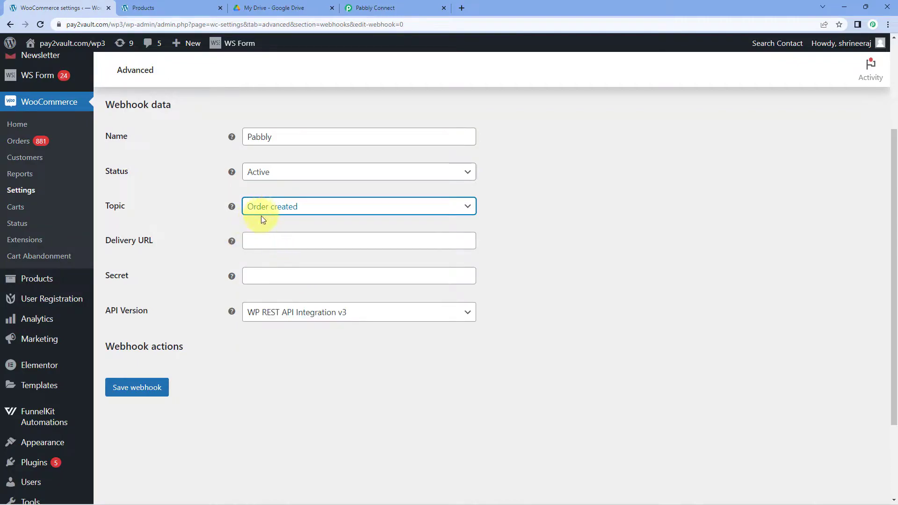
Paste the copied Pabbly webhook URL as the delivery URL and save the webhook.
left_click(265, 240)
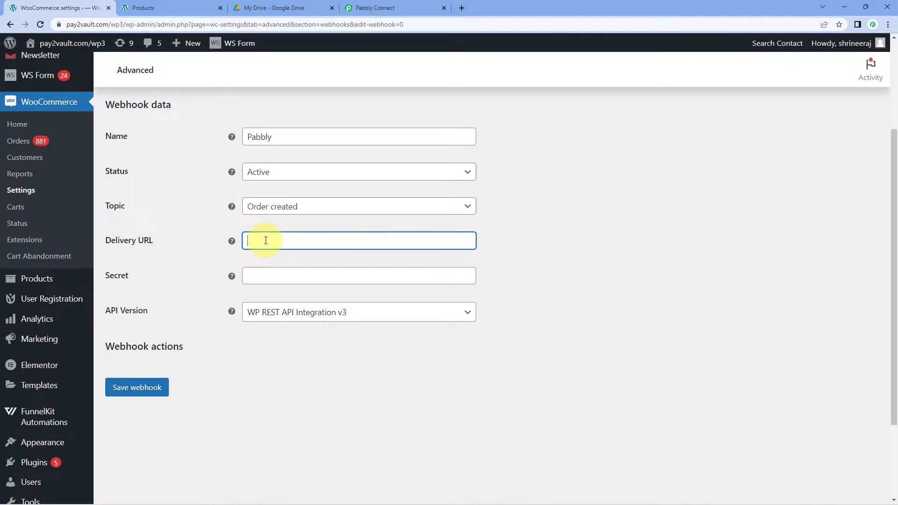
right_click(266, 241)
left_click(306, 317)
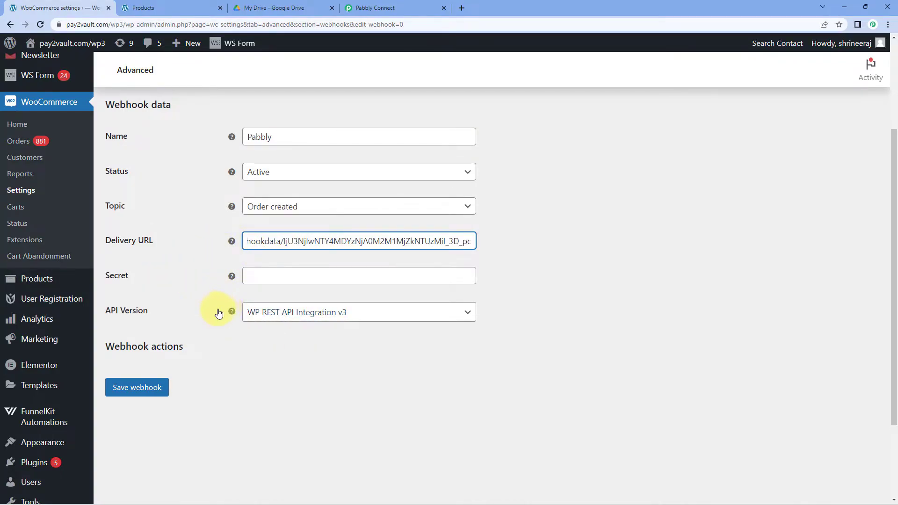
left_click(133, 394)
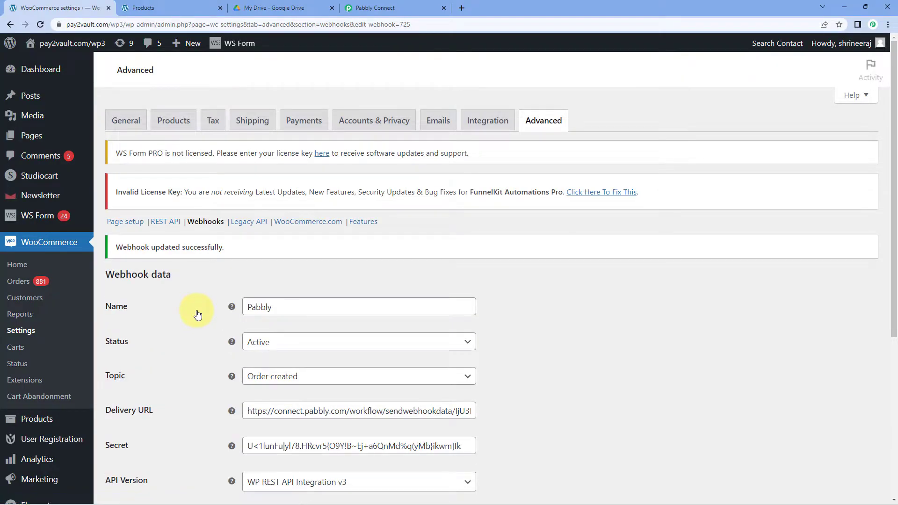
scroll(196, 311, "down", 3)
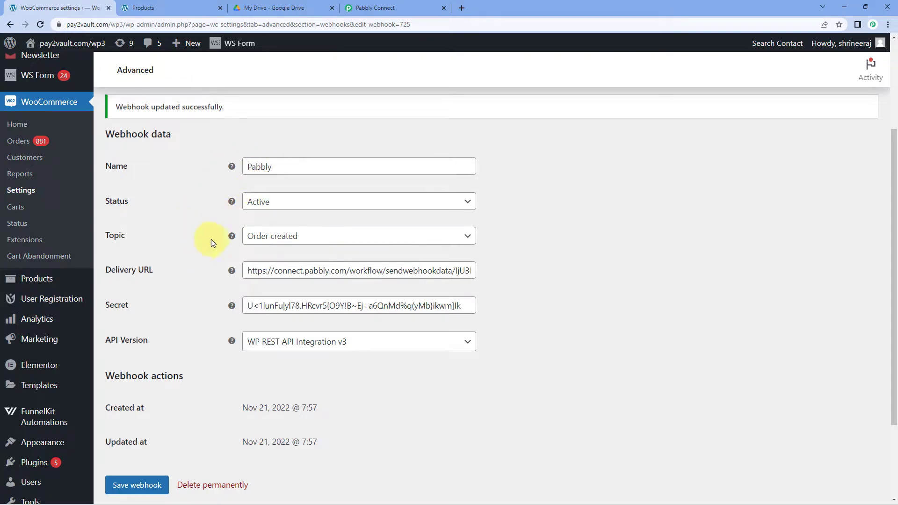
Switch to Pabbly Connect and start re-capturing the webhook response for the WooCommerce trigger.
left_click(369, 10)
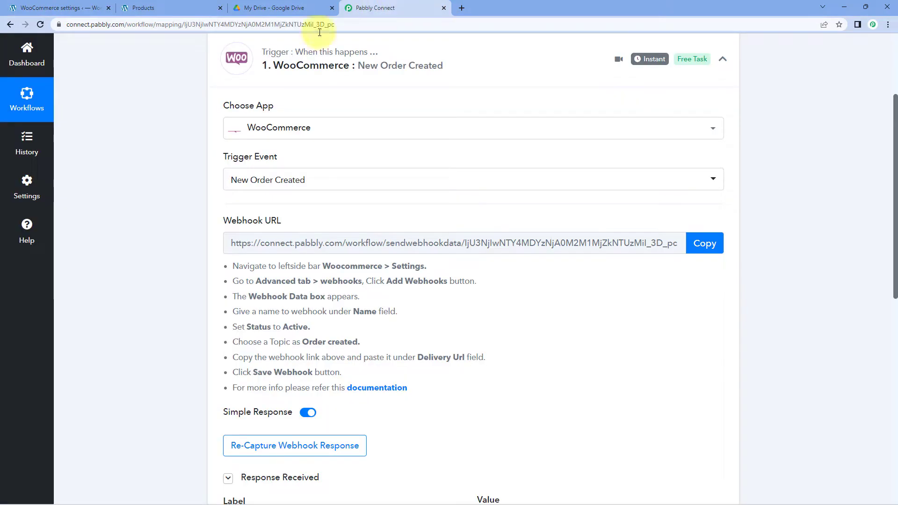
scroll(234, 281, "down", 3)
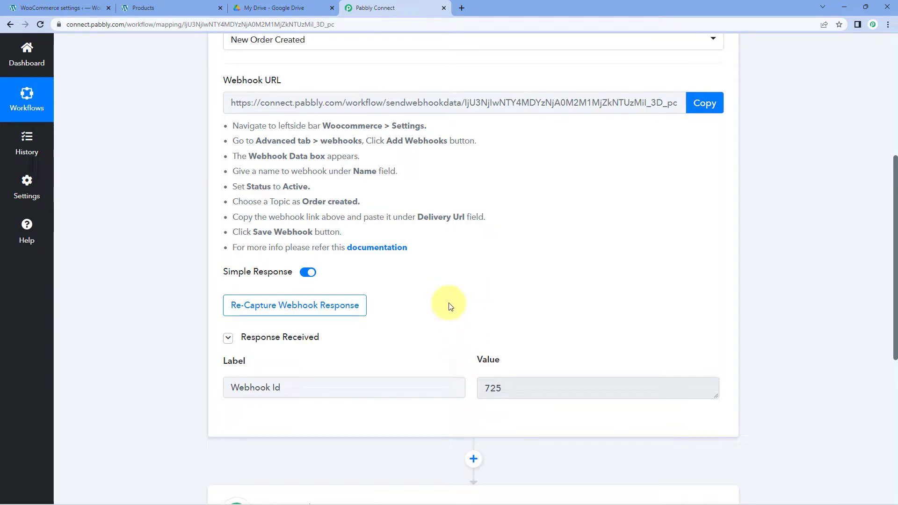
left_click(278, 312)
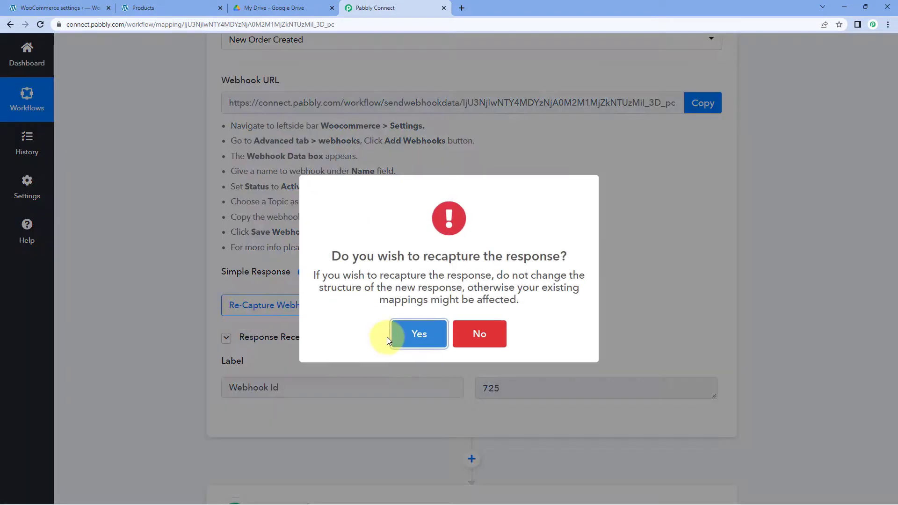
left_click(401, 332)
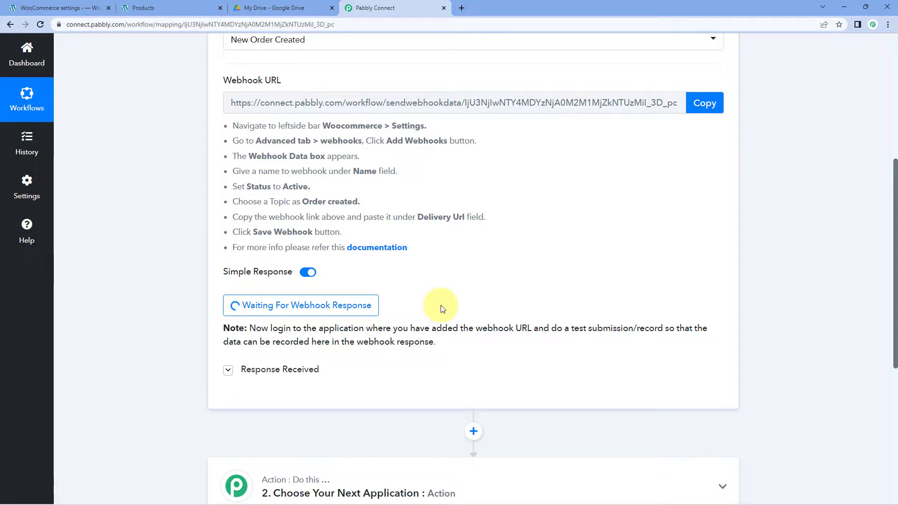
In the WooCommerce shop, add Java Course for Beginners to the cart and proceed to checkout.
left_click(162, 9)
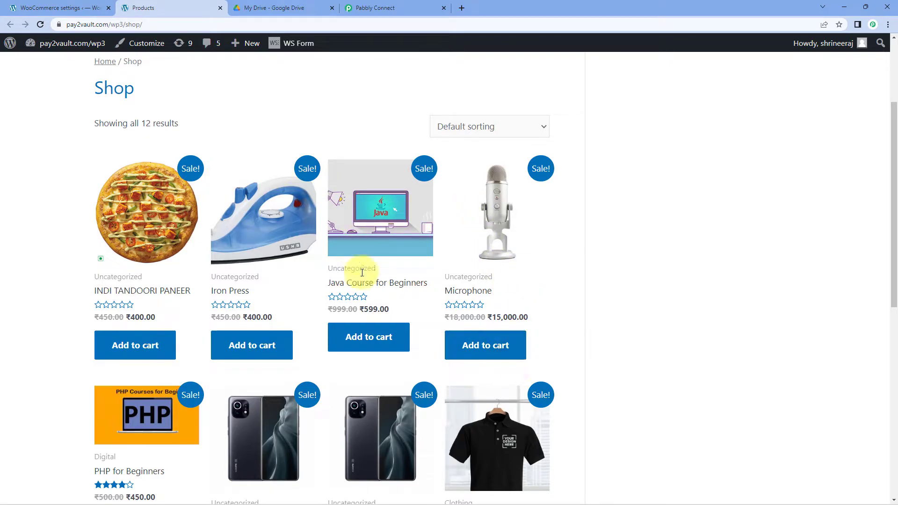
scroll(384, 261, "down", 1)
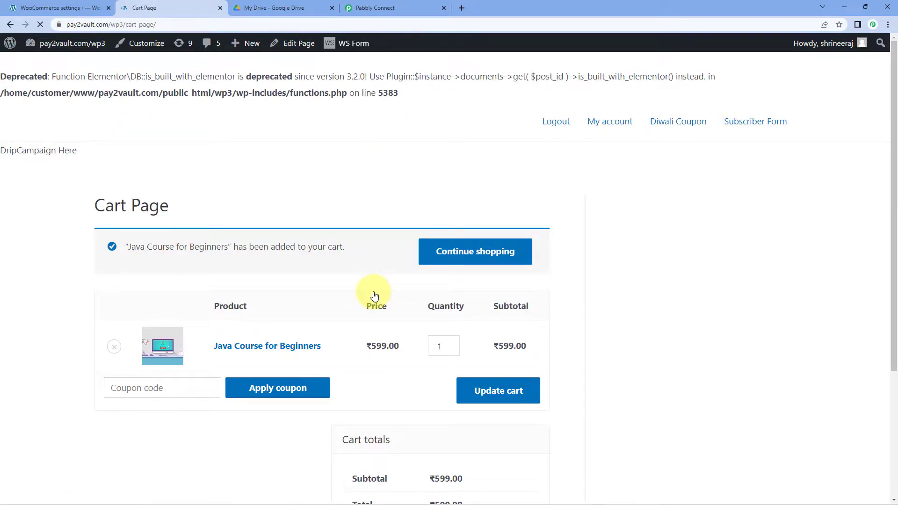
scroll(373, 291, "down", 5)
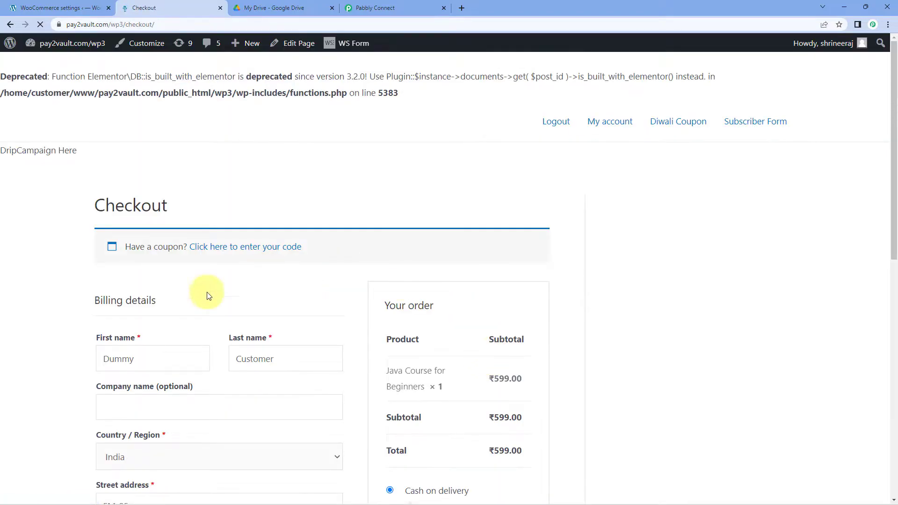
Review the prefilled billing details on the checkout page, from the customer's name through address, phone and email.
scroll(195, 214, "down", 2)
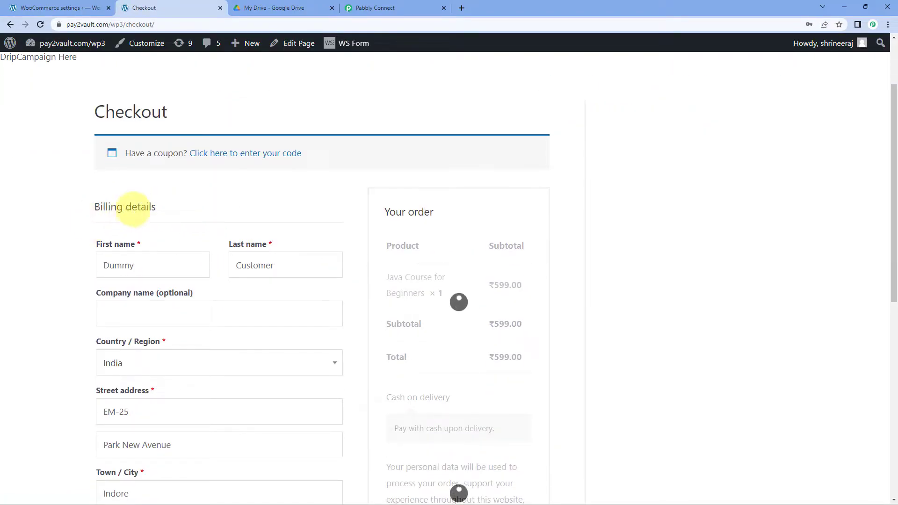
scroll(213, 194, "down", 1)
scroll(207, 182, "down", 1)
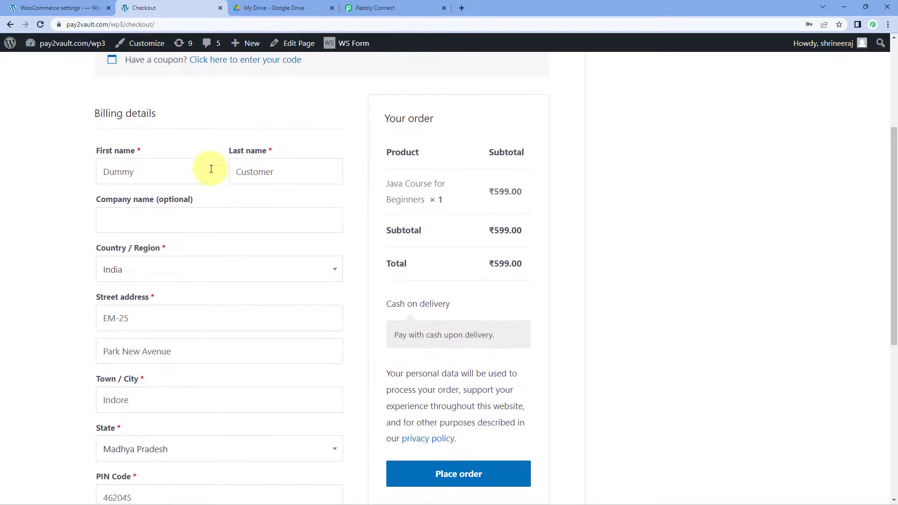
left_click_drag(157, 172, 77, 171)
left_click_drag(295, 172, 164, 174)
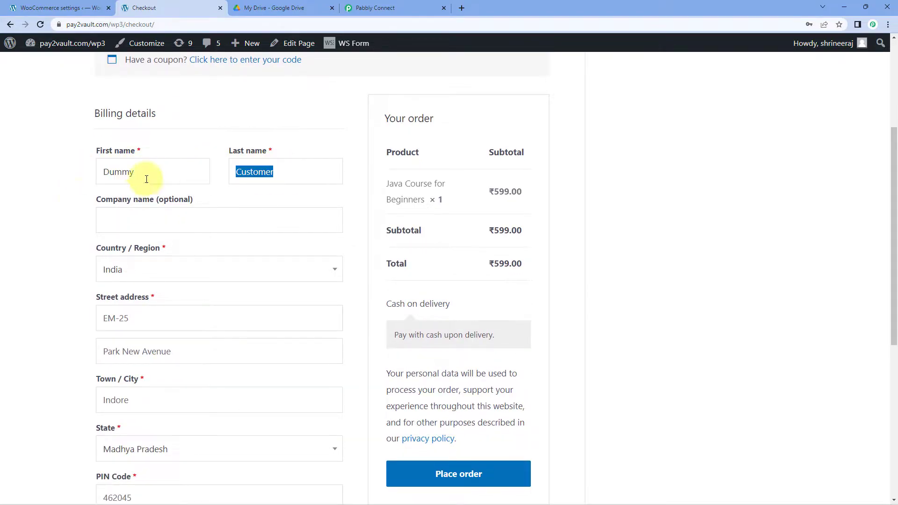
left_click(75, 213)
scroll(84, 215, "down", 1)
scroll(84, 216, "down", 3)
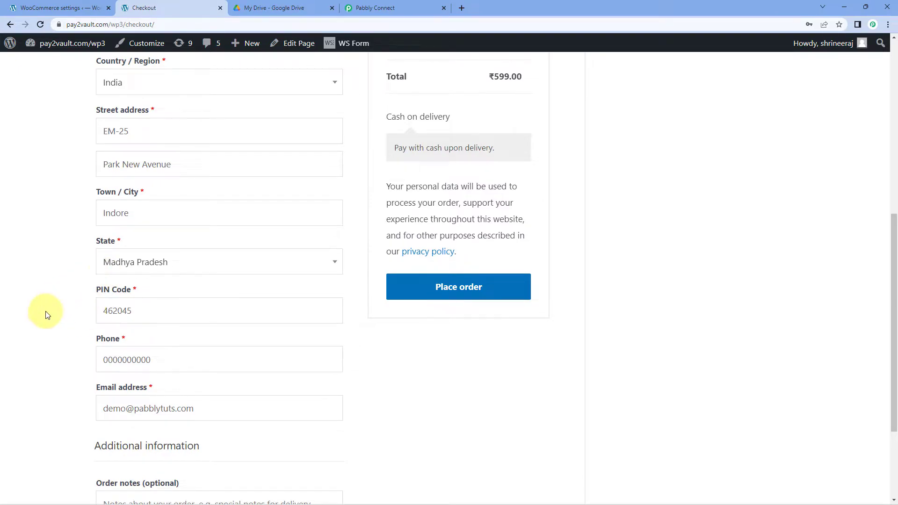
scroll(121, 346, "down", 1)
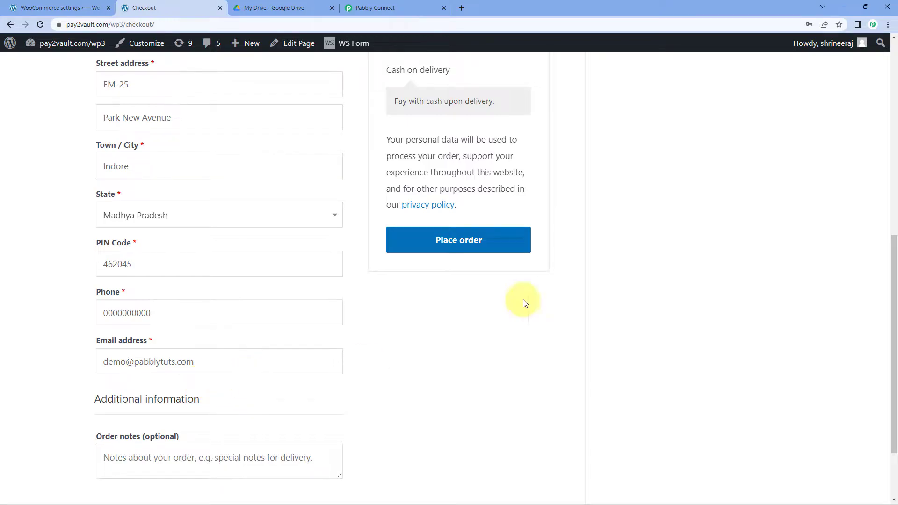
Place the test order with cash on delivery and review the order confirmation.
left_click(514, 241)
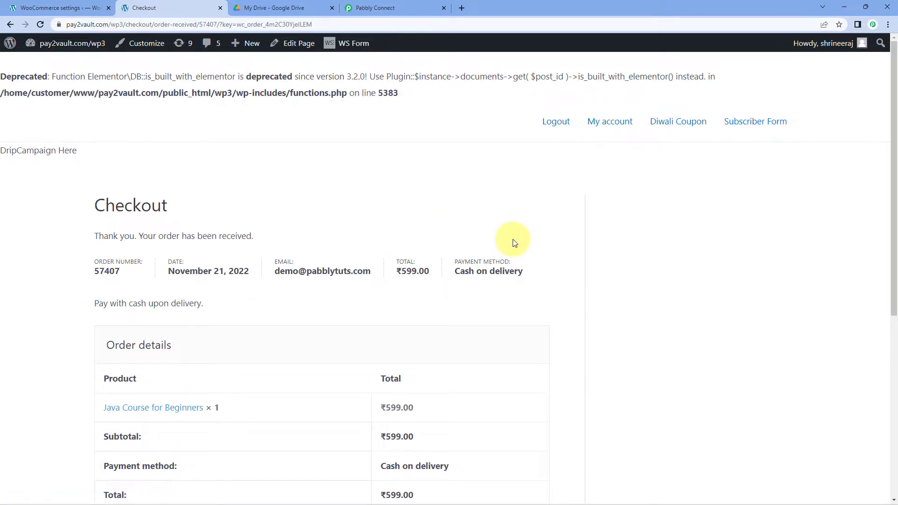
scroll(468, 224, "down", 4)
scroll(515, 184, "down", 1)
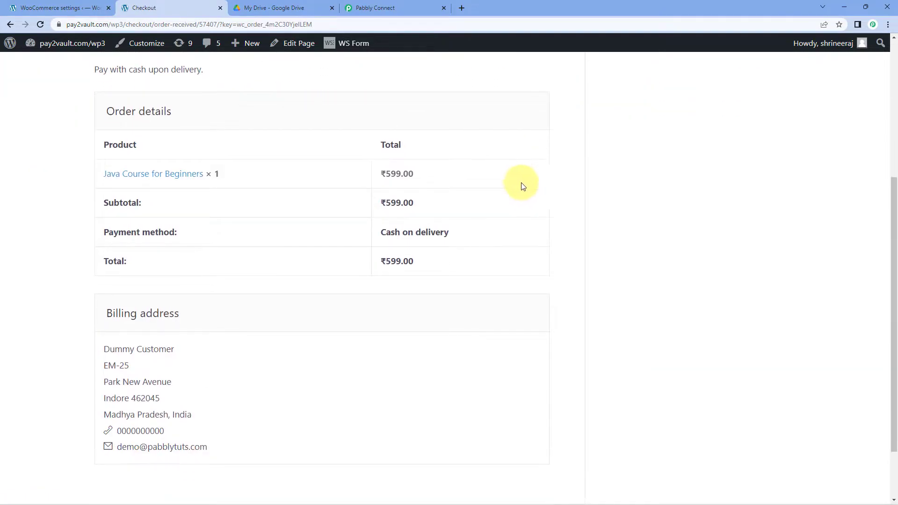
scroll(525, 184, "up", 2)
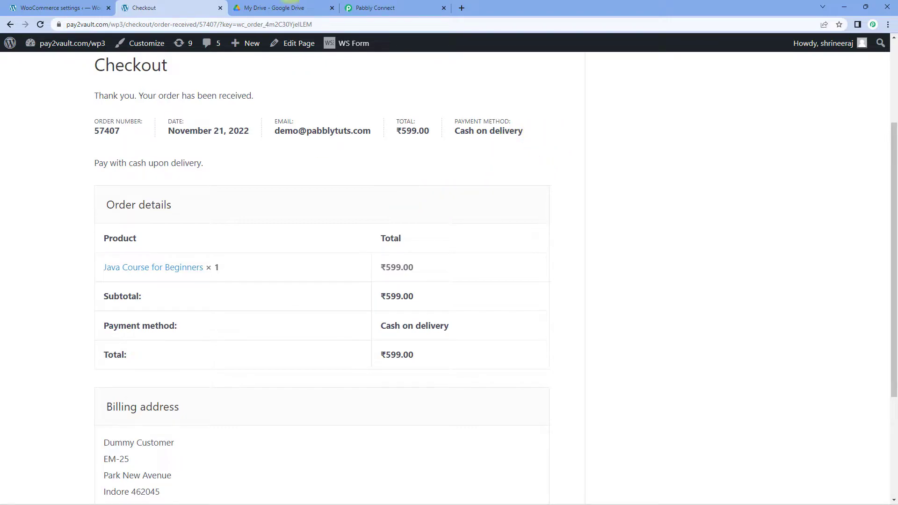
Return to Pabbly Connect and look through the shipping, payment and metadata fields of the received webhook response.
left_click(397, 6)
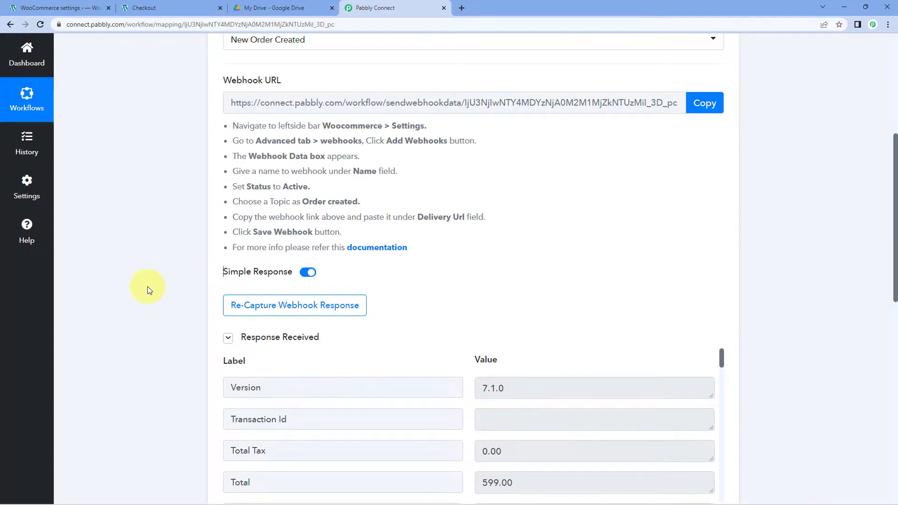
scroll(187, 237, "down", 3)
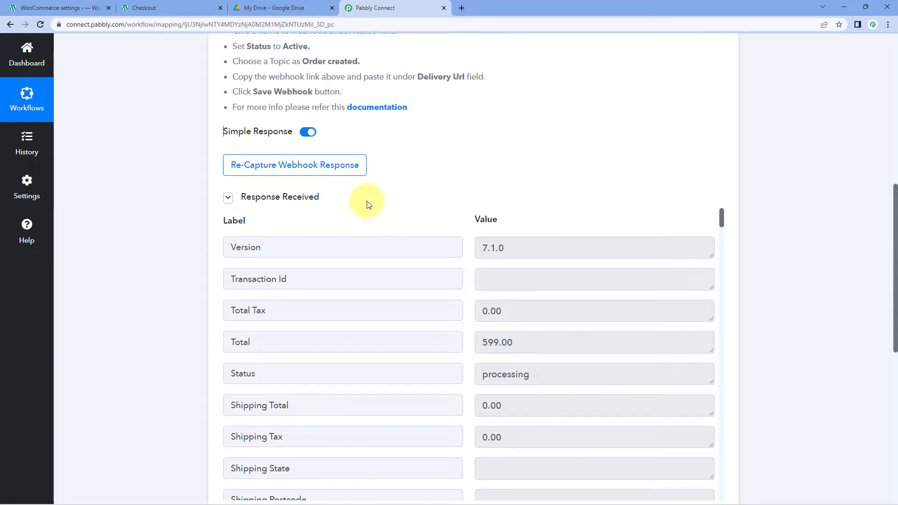
scroll(367, 203, "down", 1)
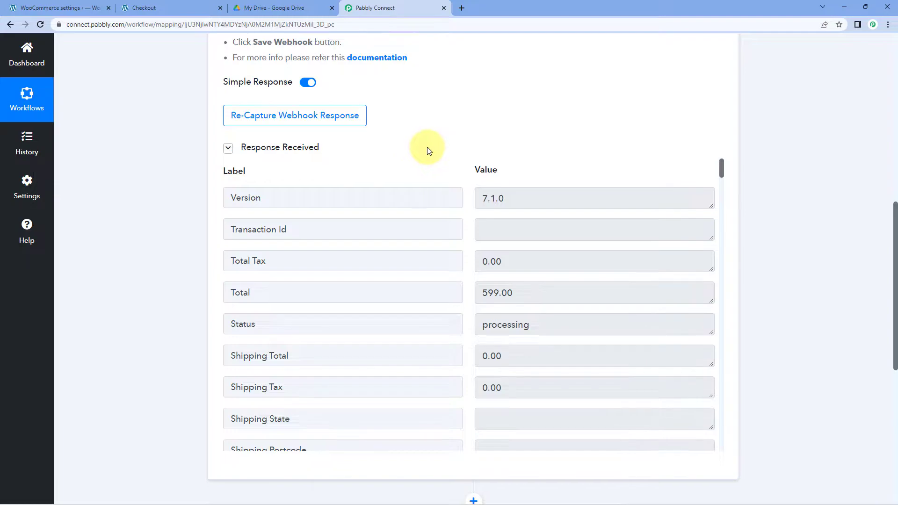
scroll(427, 147, "down", 1)
scroll(467, 189, "down", 2)
scroll(467, 192, "down", 5)
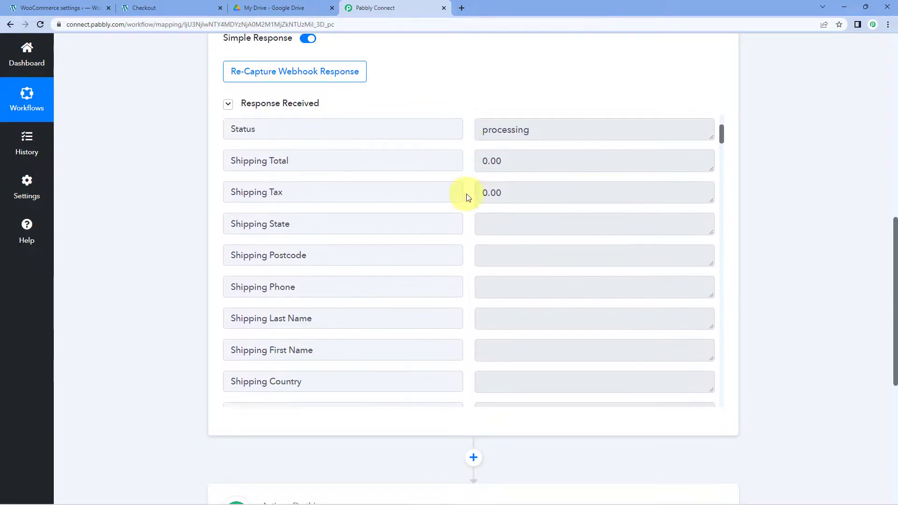
scroll(467, 212, "down", 5)
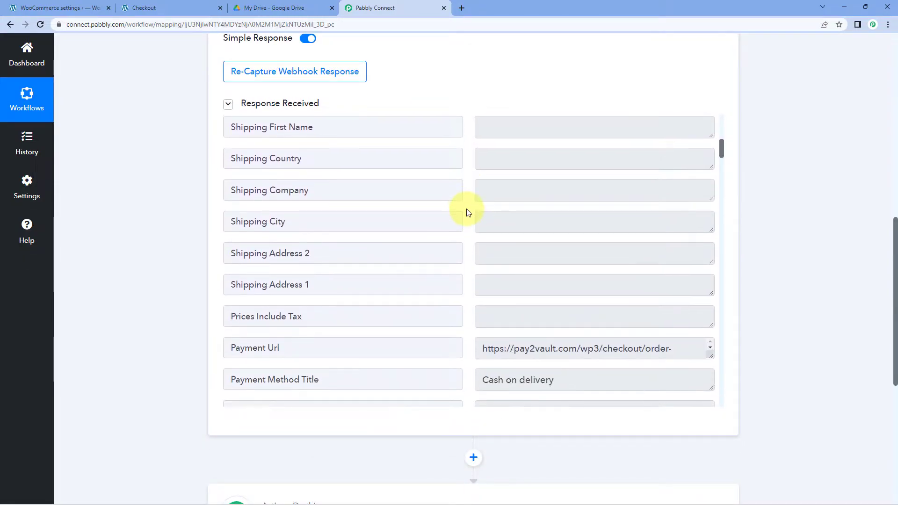
scroll(469, 213, "down", 3)
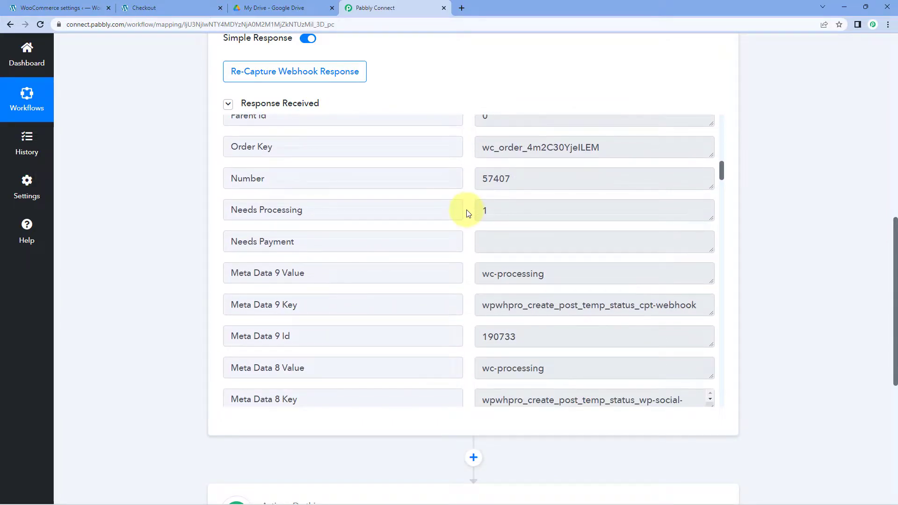
scroll(468, 213, "down", 3)
scroll(467, 215, "down", 15)
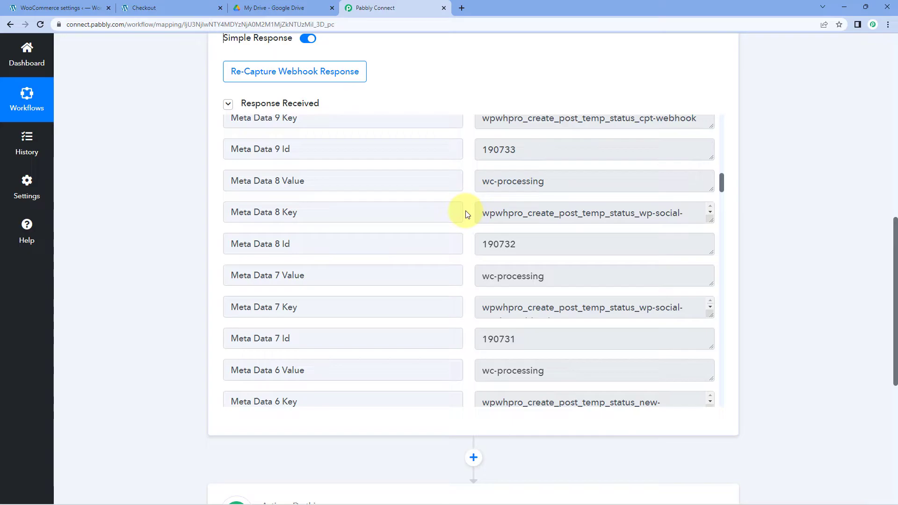
scroll(466, 217, "down", 20)
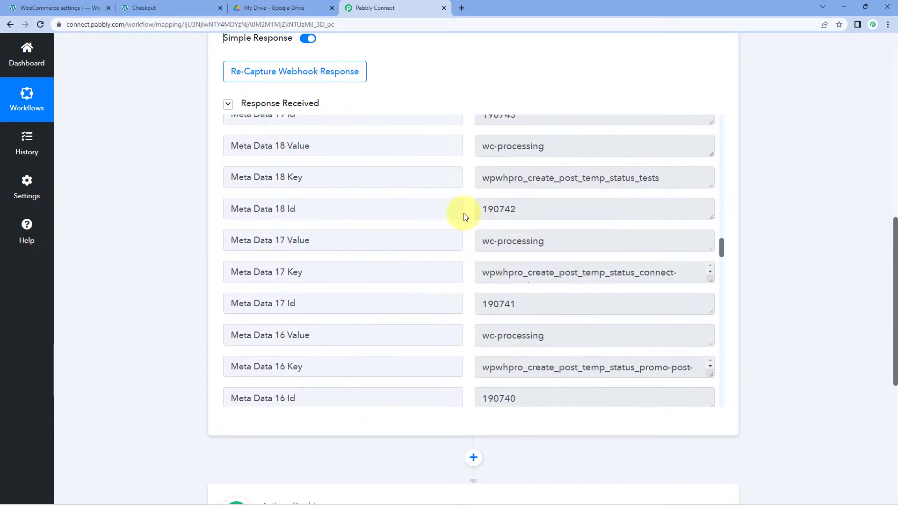
scroll(466, 216, "down", 5)
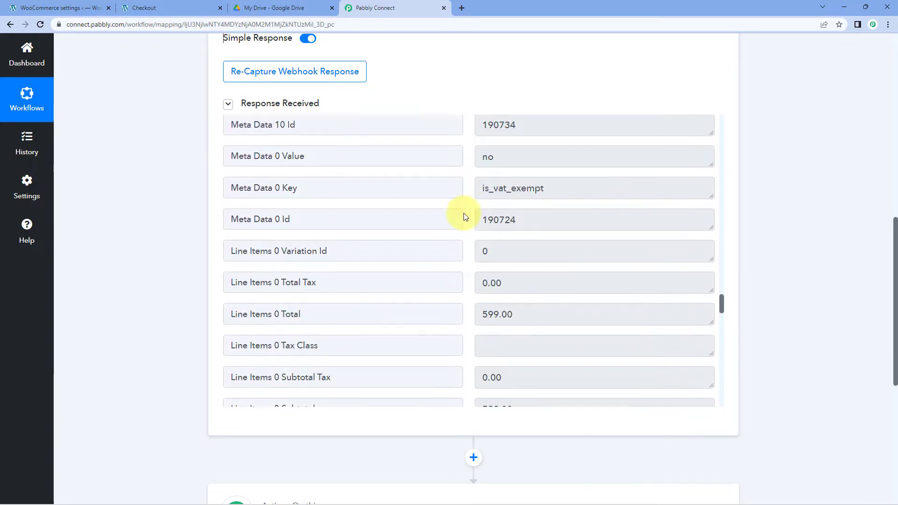
Examine the line item fields in the received response, including the total, product ID and product name.
left_click_drag(529, 217, 472, 224)
left_click(468, 220)
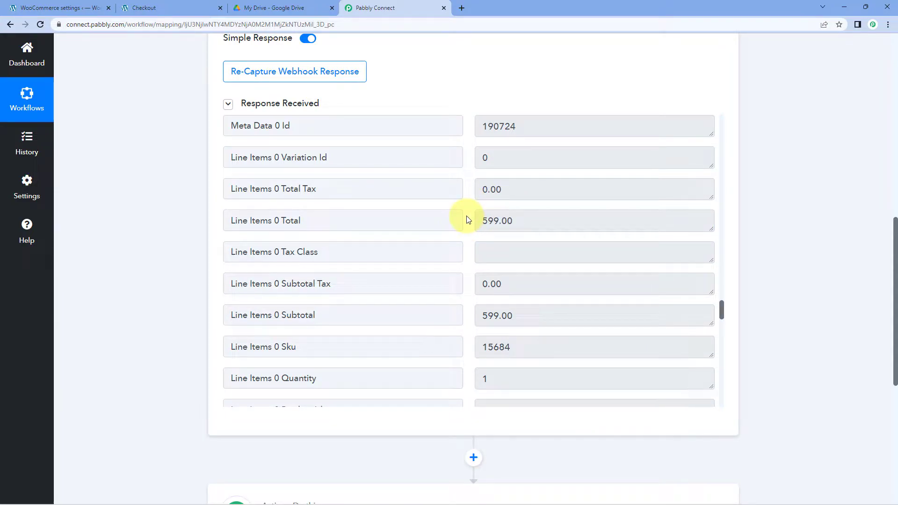
scroll(468, 220, "down", 2)
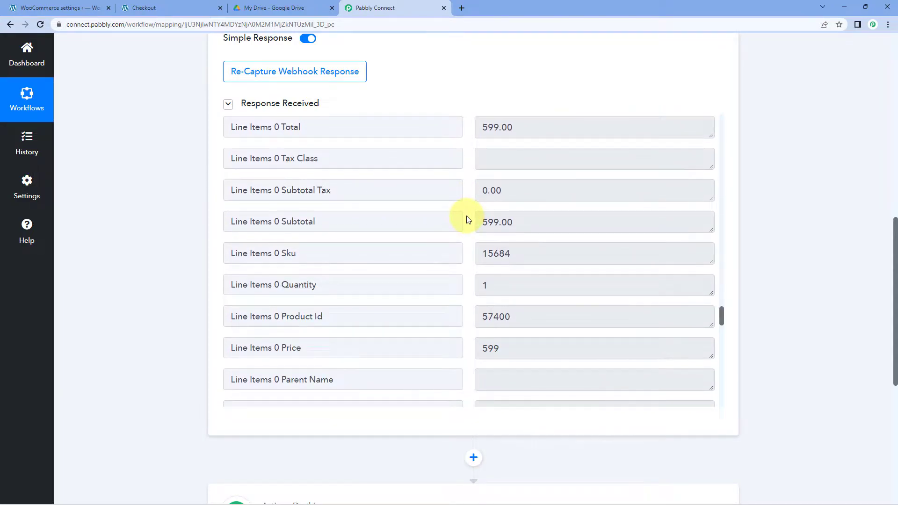
scroll(468, 220, "down", 2)
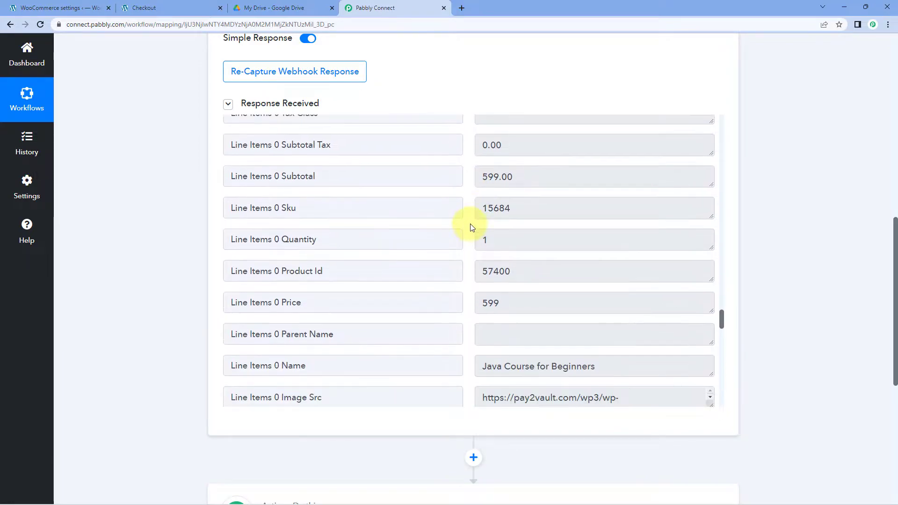
scroll(482, 222, "down", 2)
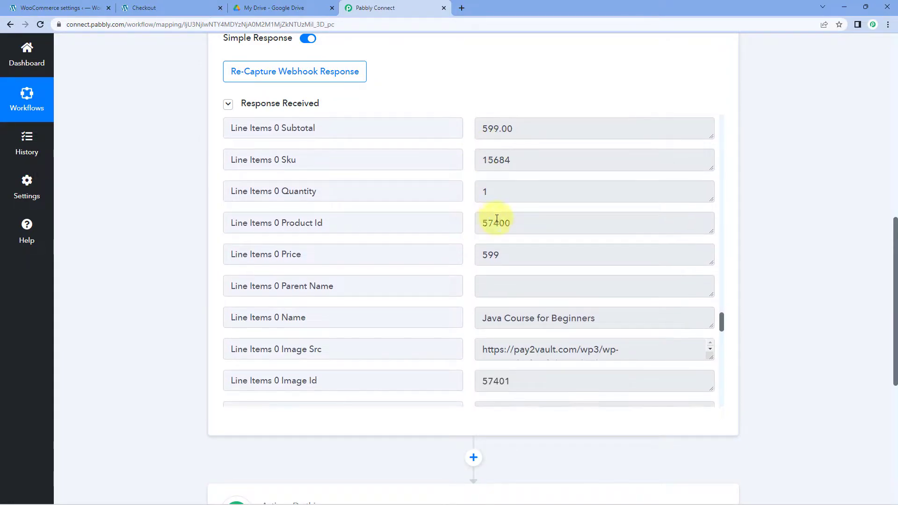
left_click_drag(525, 222, 474, 226)
left_click(466, 225)
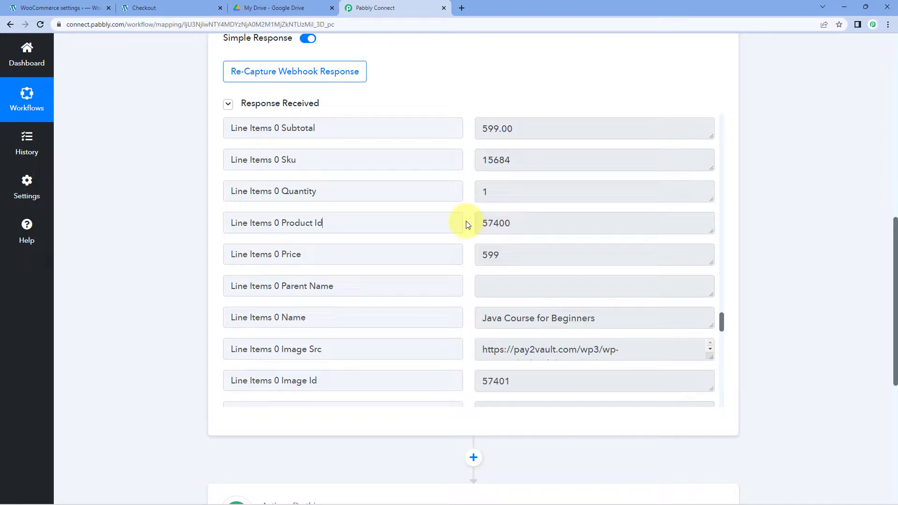
scroll(466, 224, "down", 4)
left_click_drag(477, 226, 632, 222)
left_click(631, 222)
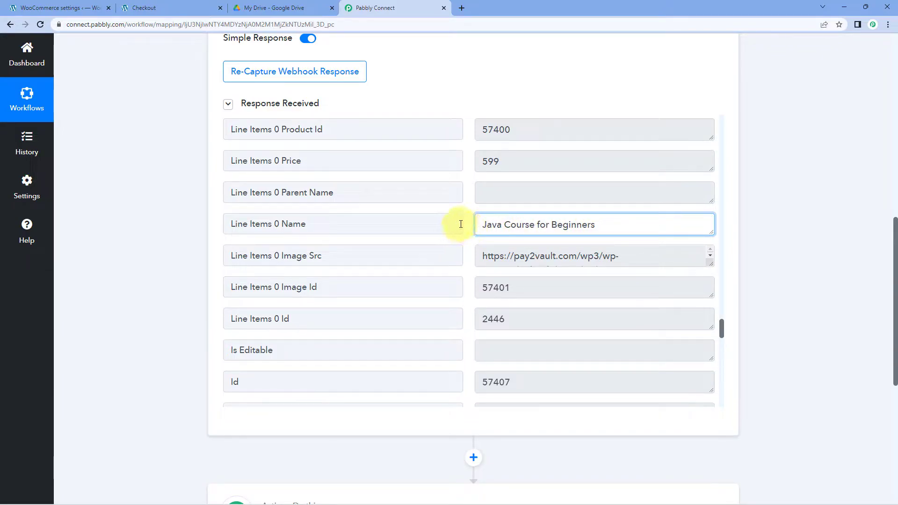
scroll(465, 224, "down", 2)
scroll(466, 225, "down", 6)
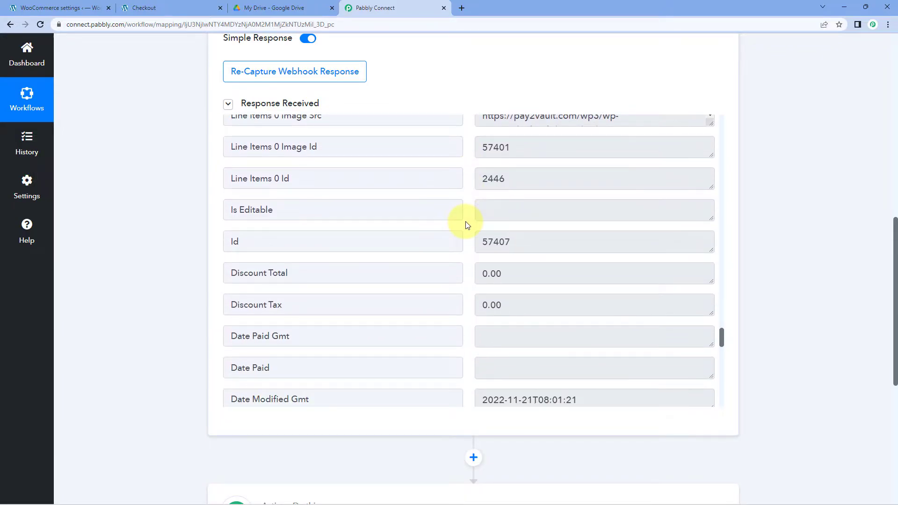
Examine the customer and billing fields in the received webhook response, including postcode, phone, name, email, city and address.
scroll(465, 225, "down", 7)
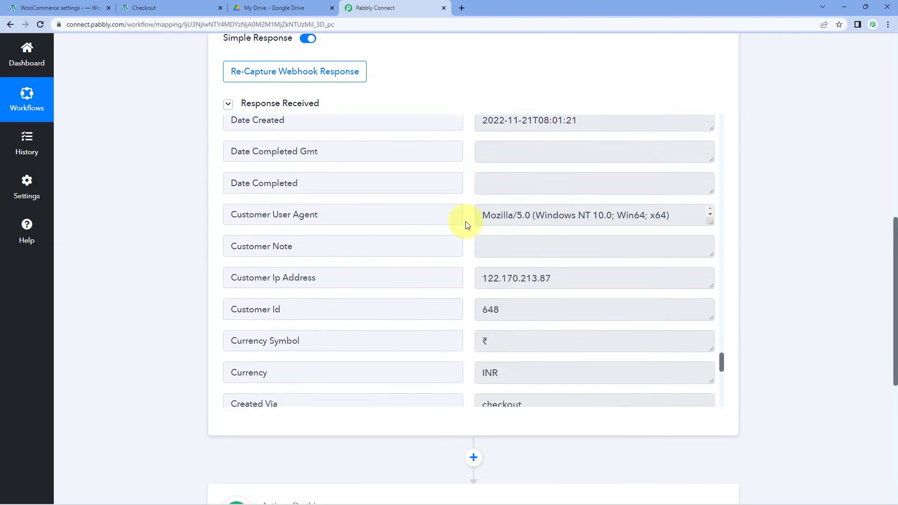
scroll(465, 225, "down", 4)
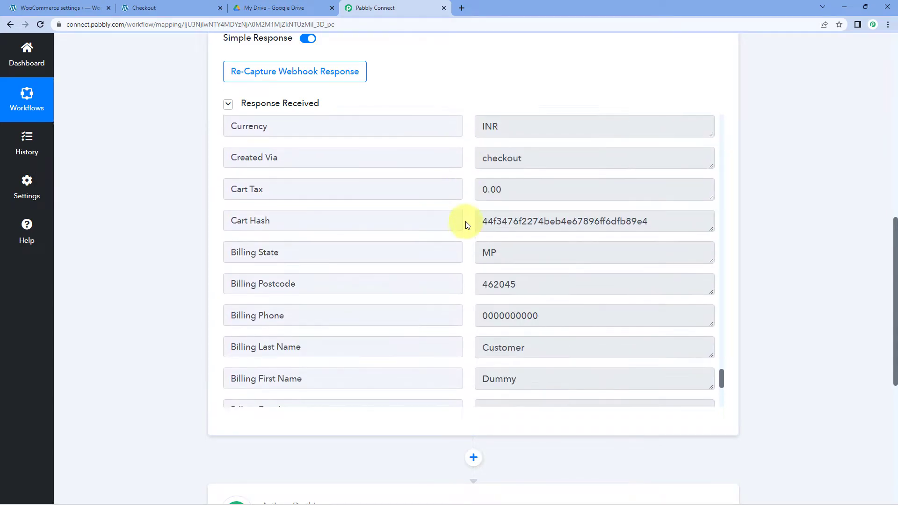
left_click_drag(541, 157, 481, 177)
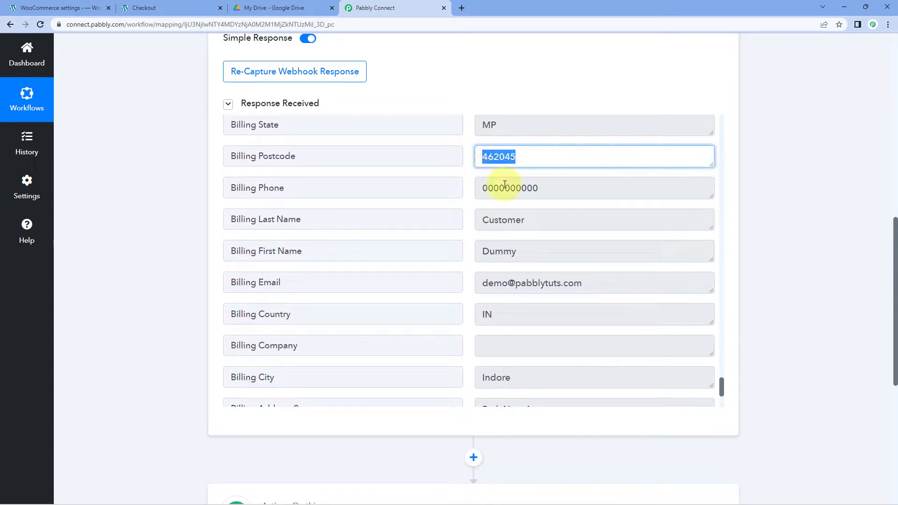
left_click_drag(540, 187, 487, 187)
left_click_drag(524, 220, 481, 222)
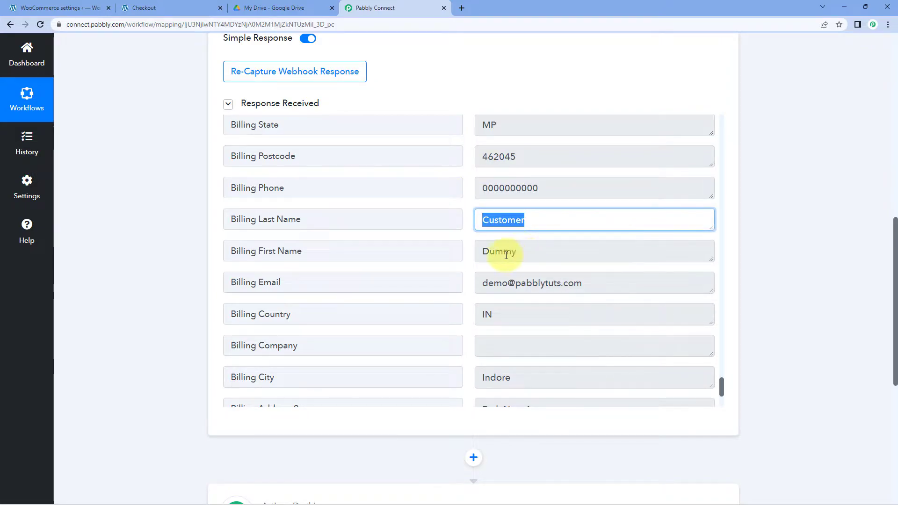
left_click_drag(526, 254, 482, 252)
left_click_drag(583, 284, 453, 280)
scroll(452, 279, "down", 2)
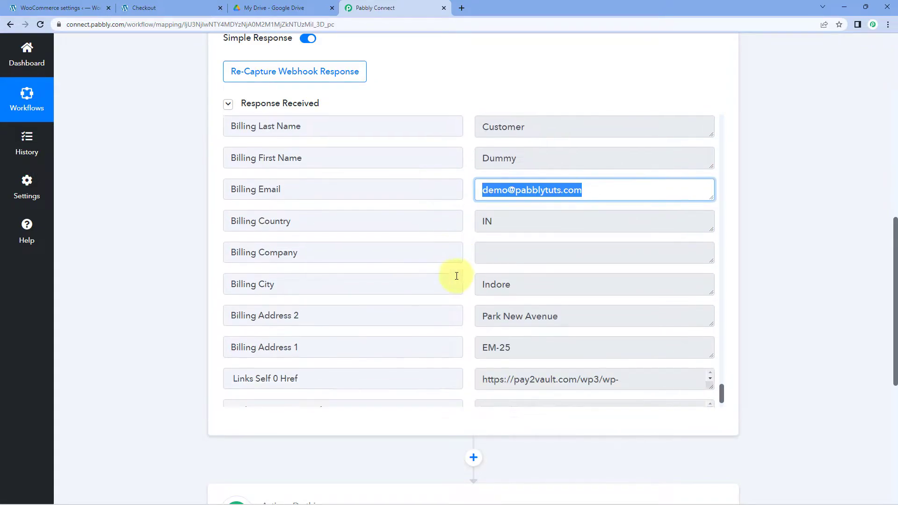
left_click(467, 251)
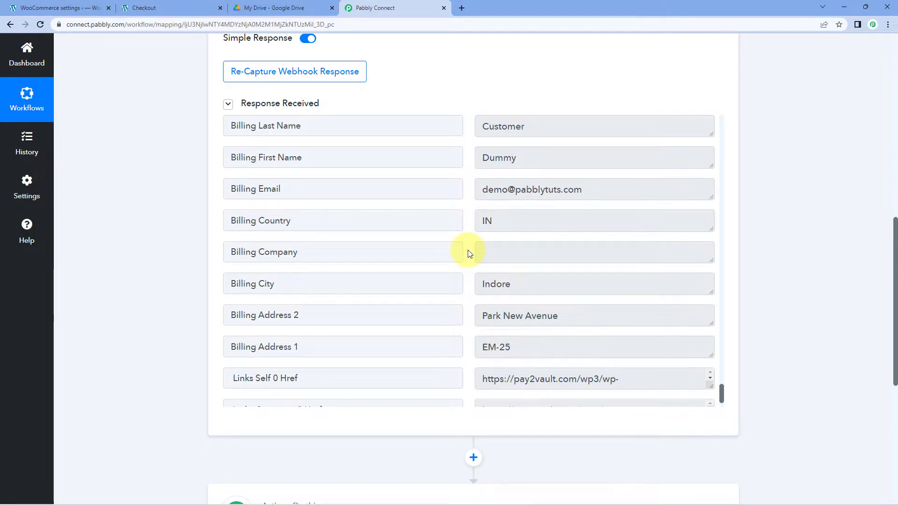
Choose Router by Pabbly as the action application following the WooCommerce trigger.
scroll(470, 254, "up", 6)
scroll(469, 254, "up", 5)
scroll(469, 253, "down", 2)
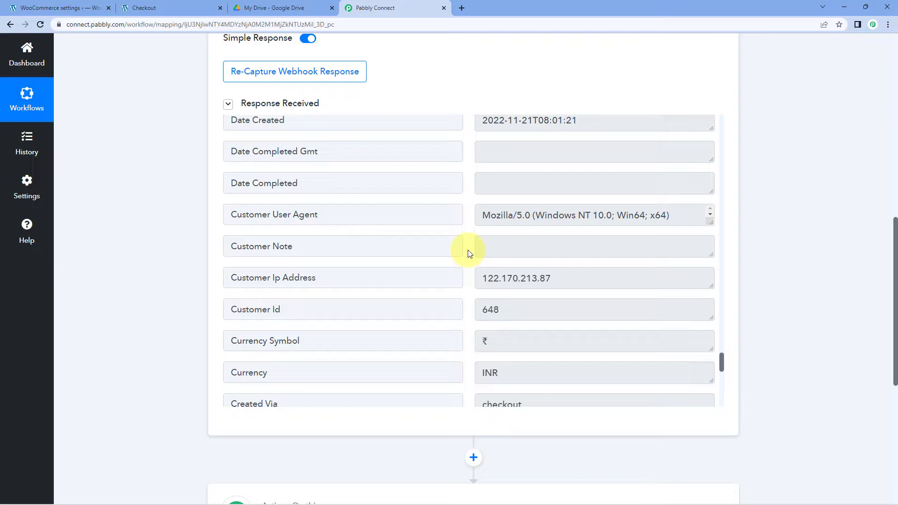
scroll(159, 206, "down", 7)
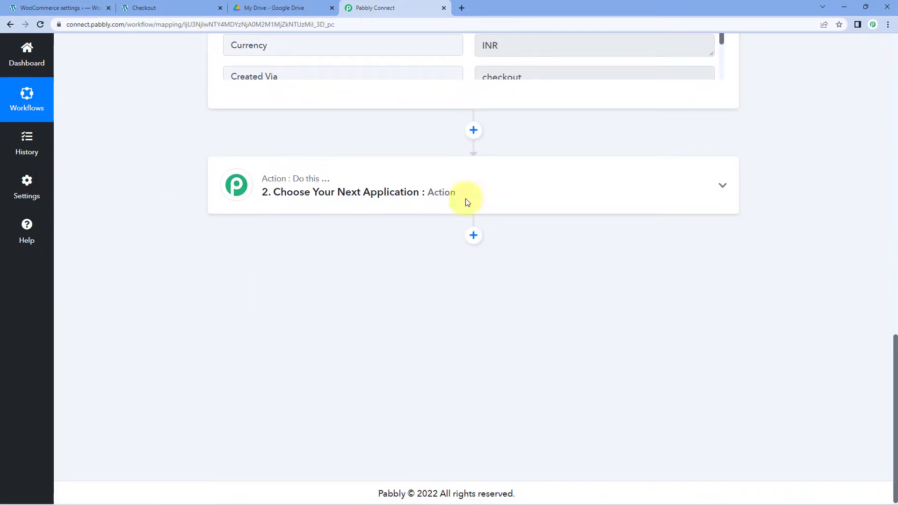
left_click(445, 176)
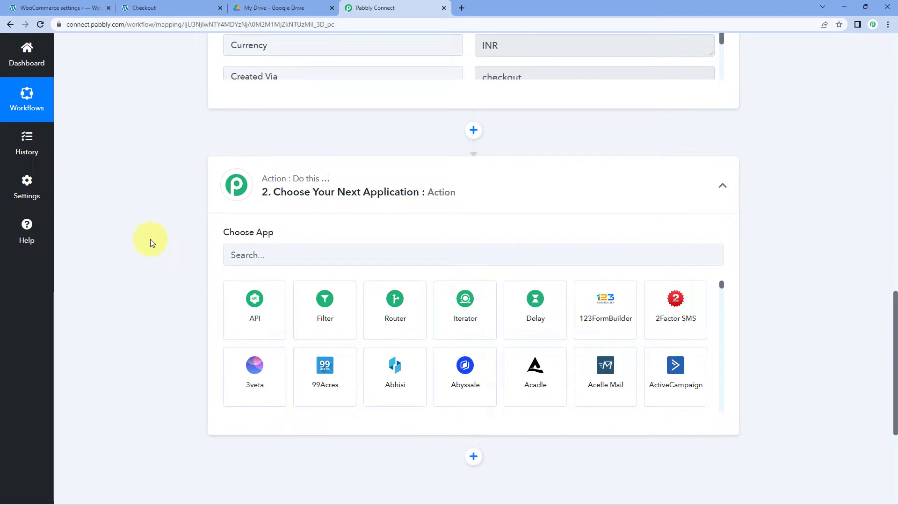
left_click(415, 314)
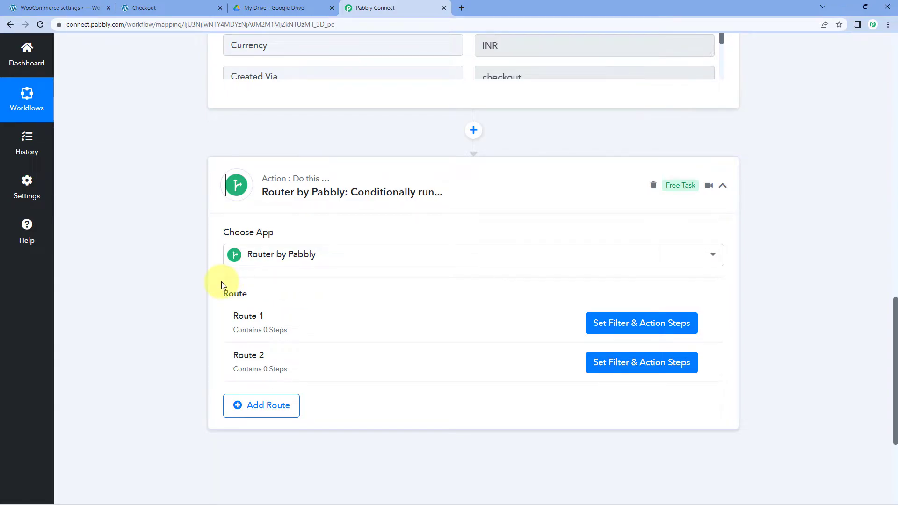
scroll(221, 282, "down", 1)
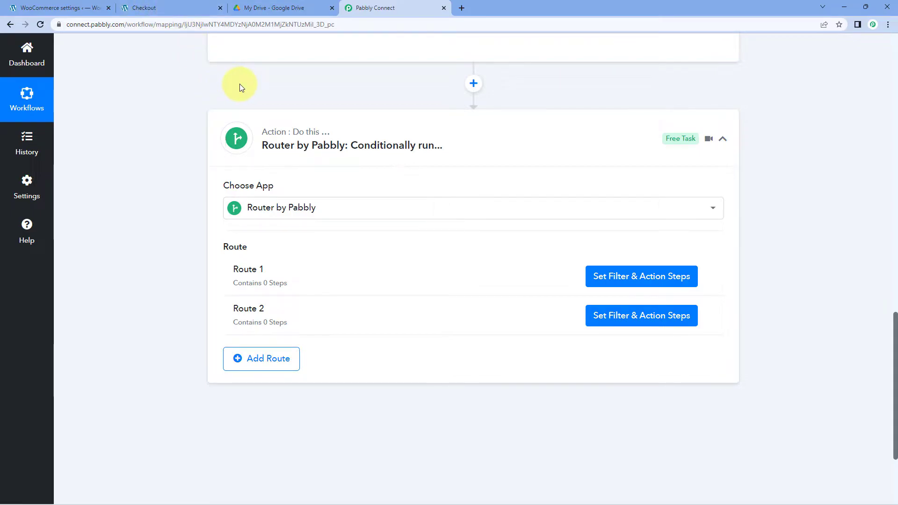
Check the purchased course name in the line item fields of the WooCommerce response.
scroll(215, 209, "up", 5)
scroll(420, 242, "up", 10)
scroll(424, 242, "up", 1)
left_click_drag(607, 225, 473, 227)
left_click(469, 224)
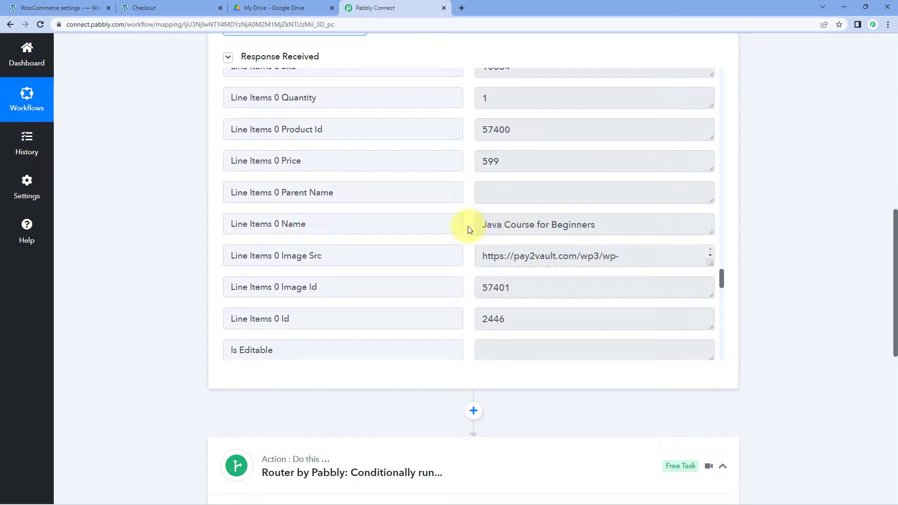
scroll(191, 241, "down", 7)
scroll(167, 279, "down", 1)
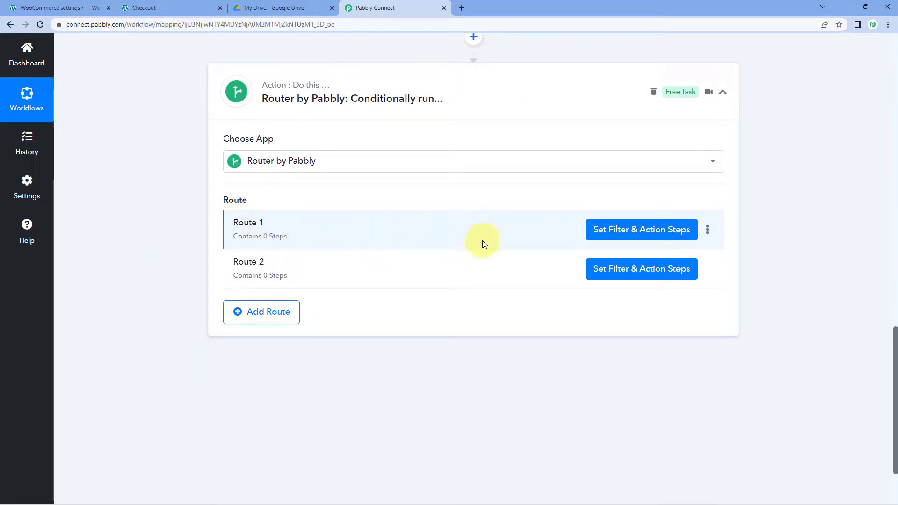
left_click(615, 230)
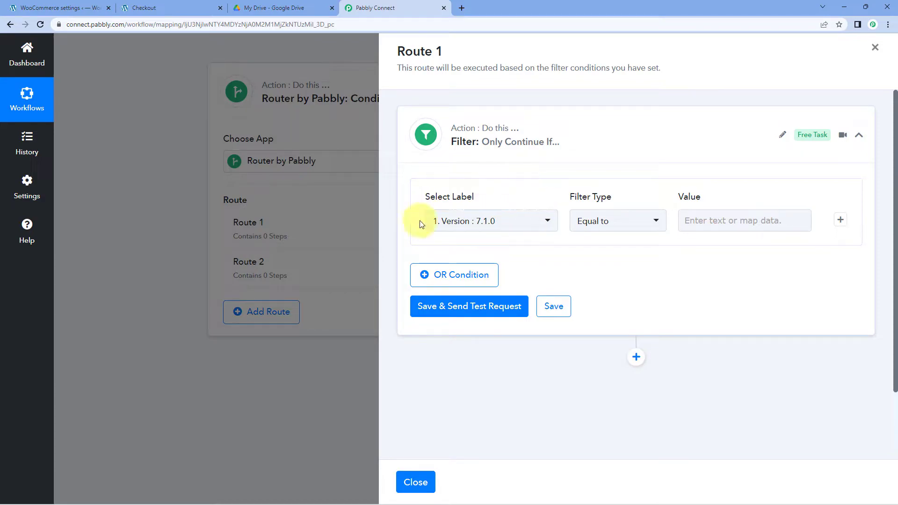
left_click(352, 221)
Copy the Line Items 0 Name value, Java Course for Beginners, from the WooCommerce response.
scroll(397, 197, "up", 7)
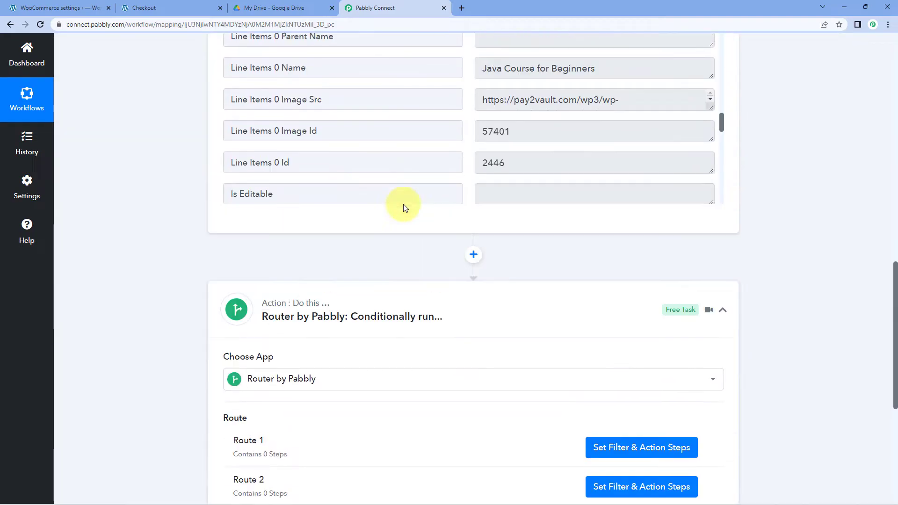
double_click(579, 178)
left_click_drag(524, 181, 622, 178)
left_click(468, 185)
left_click(622, 179)
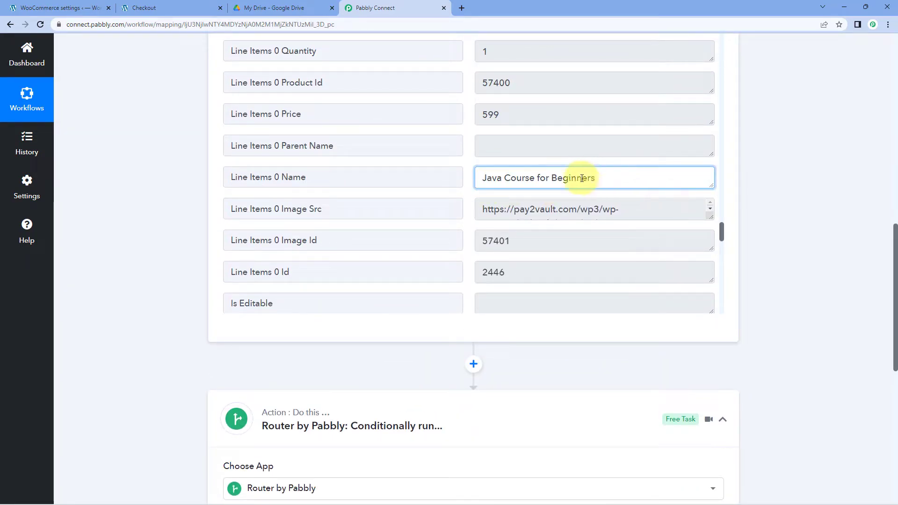
left_click_drag(482, 179, 467, 220)
scroll(467, 220, "down", 1)
scroll(451, 334, "down", 3)
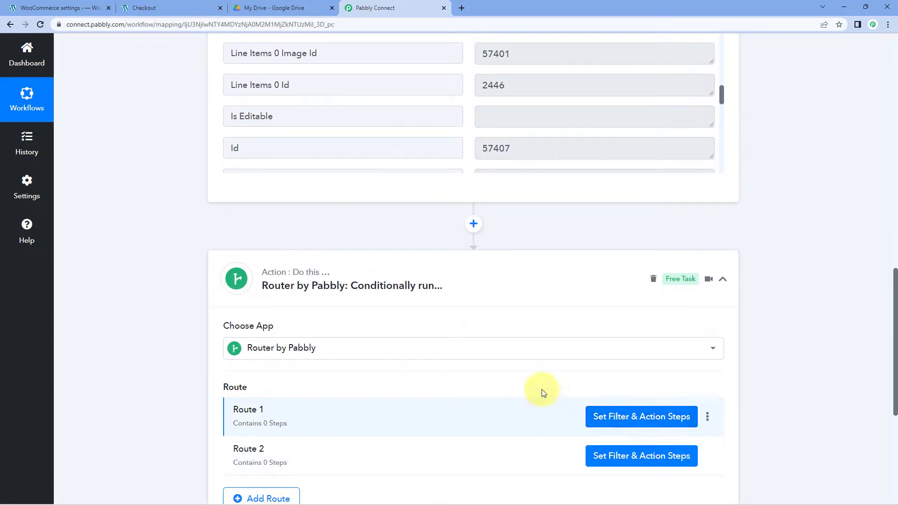
scroll(541, 384, "up", 1)
right_click(533, 37)
left_click(543, 44)
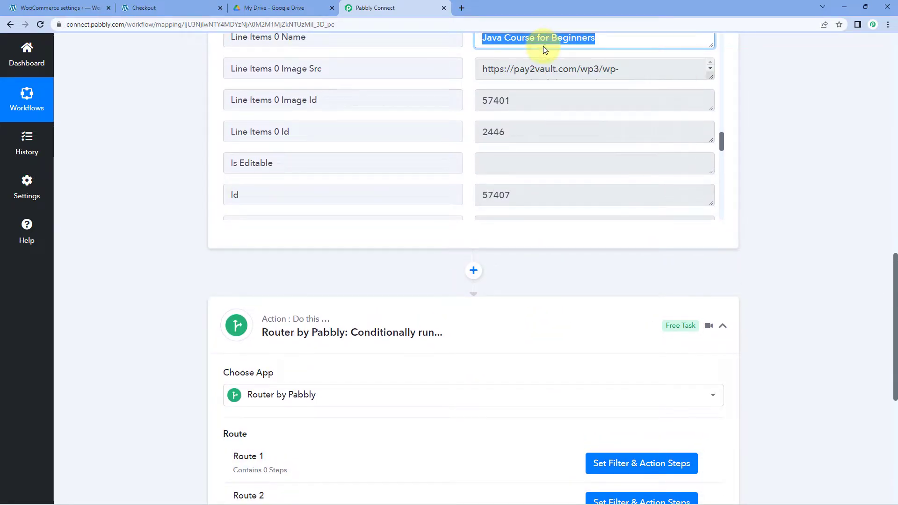
left_click(610, 45)
Open the filter and action step settings of Route 1 in the router.
scroll(522, 164, "up", 3)
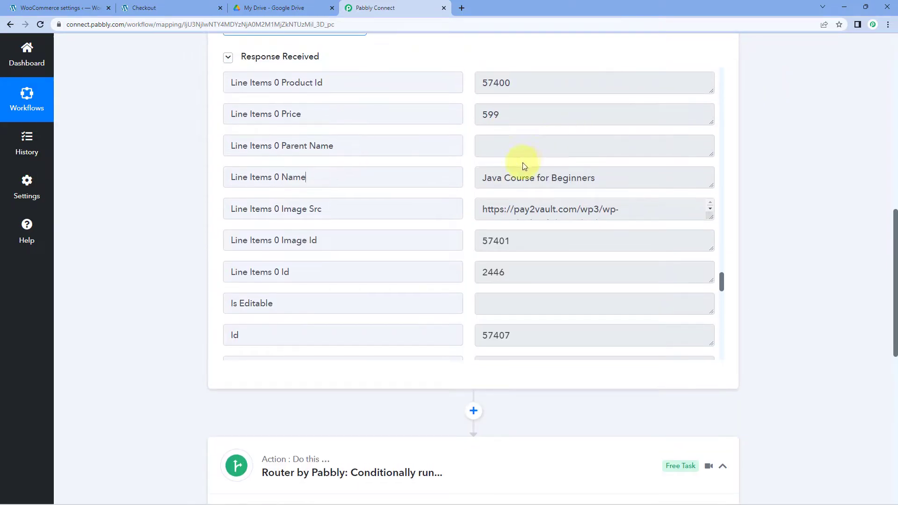
scroll(193, 223, "down", 4)
scroll(193, 222, "up", 2)
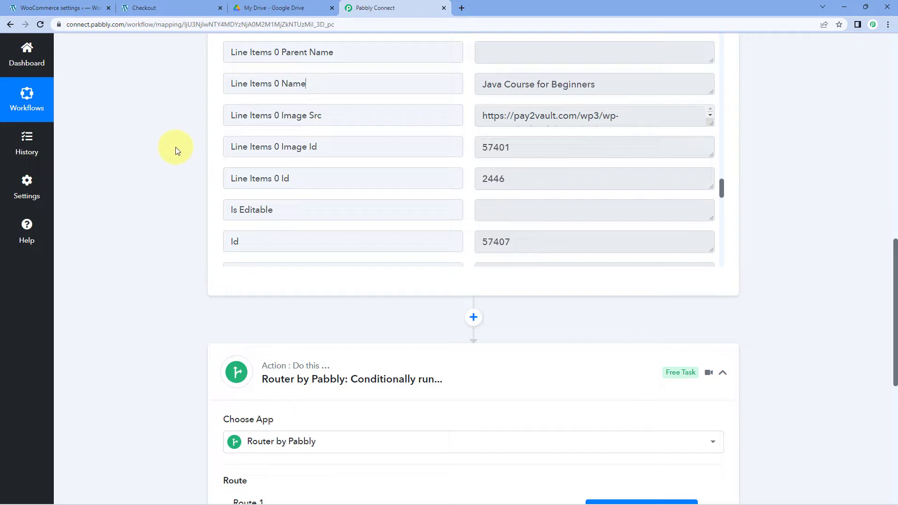
scroll(186, 168, "down", 6)
left_click(613, 236)
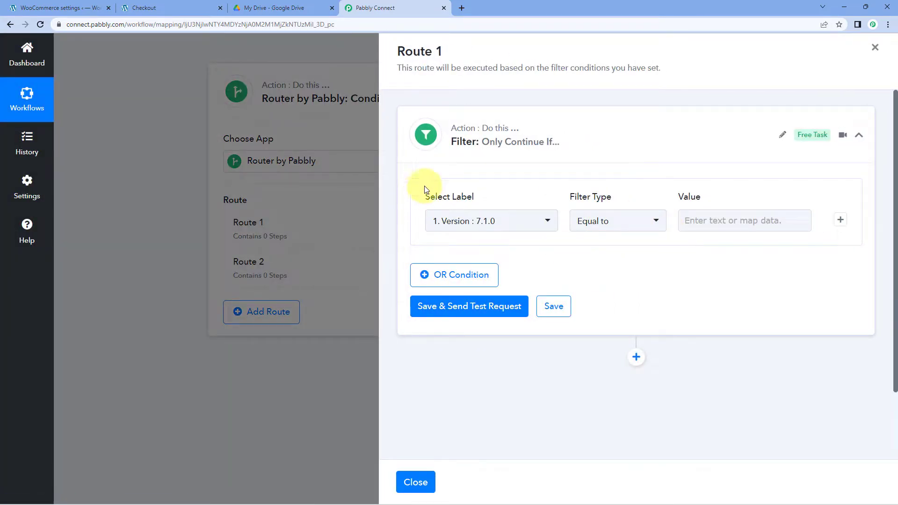
Set the Route 1 filter label to Line Items 0 Name from the WooCommerce new order response.
left_click(543, 222)
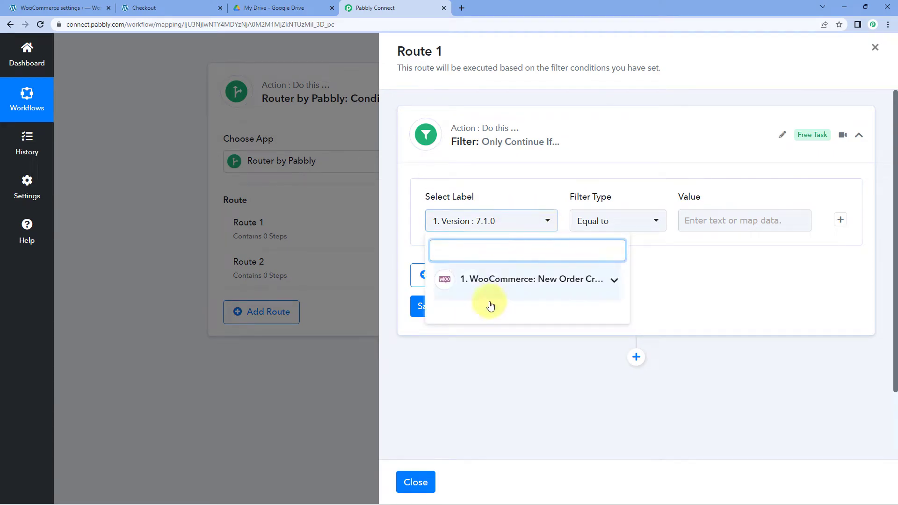
left_click(615, 283)
scroll(566, 312, "down", 15)
scroll(565, 313, "down", 20)
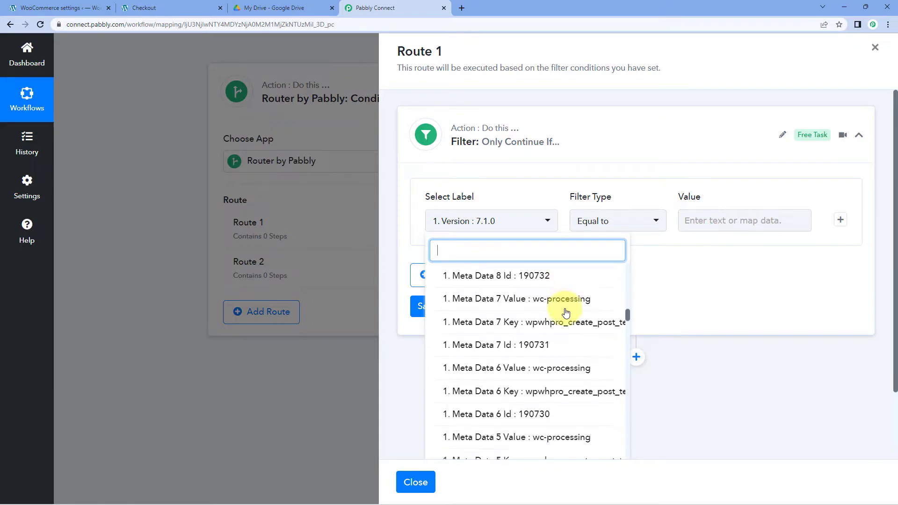
scroll(565, 313, "down", 20)
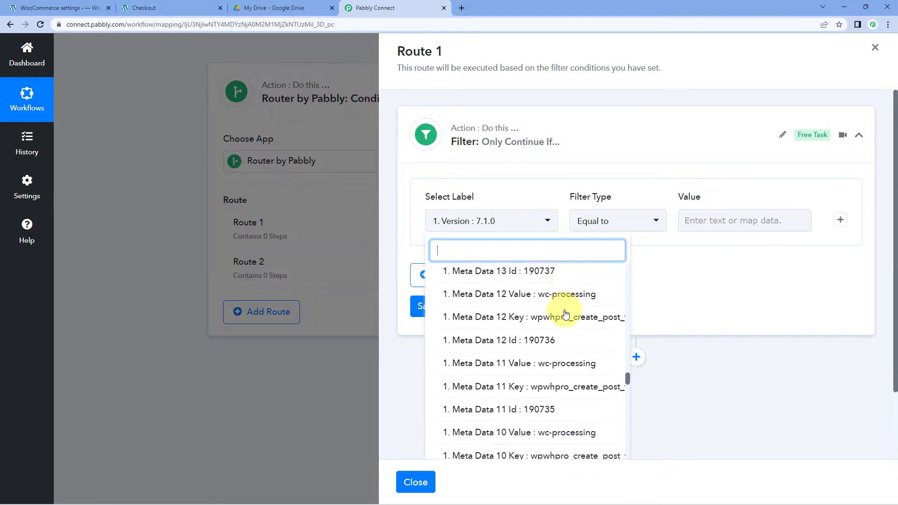
scroll(565, 314, "up", 3)
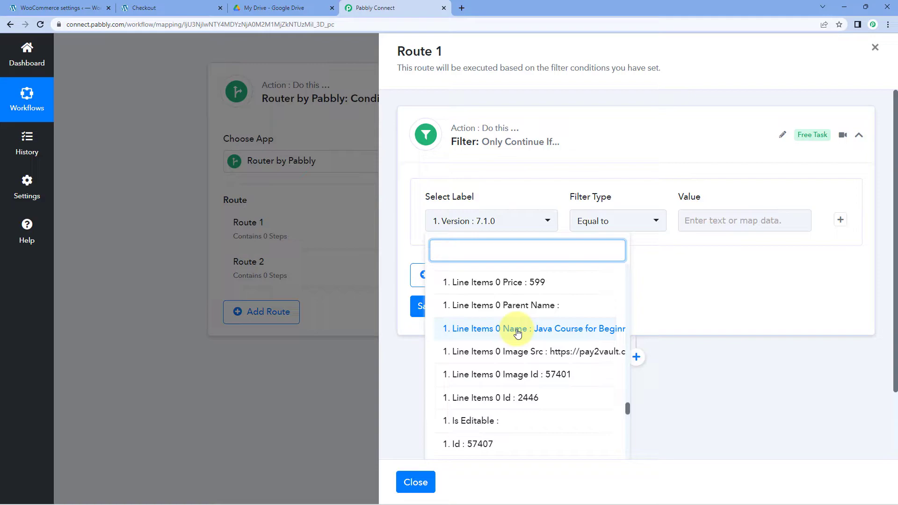
scroll(514, 334, "up", 1)
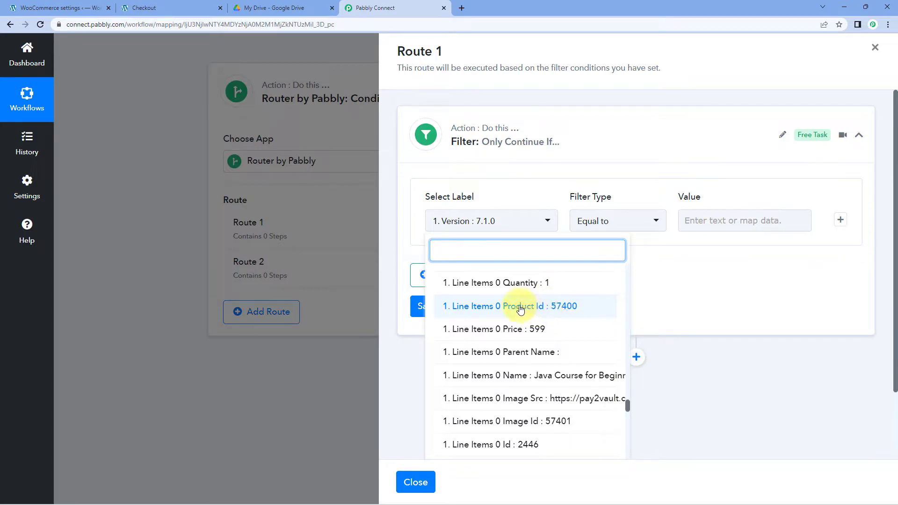
left_click(494, 375)
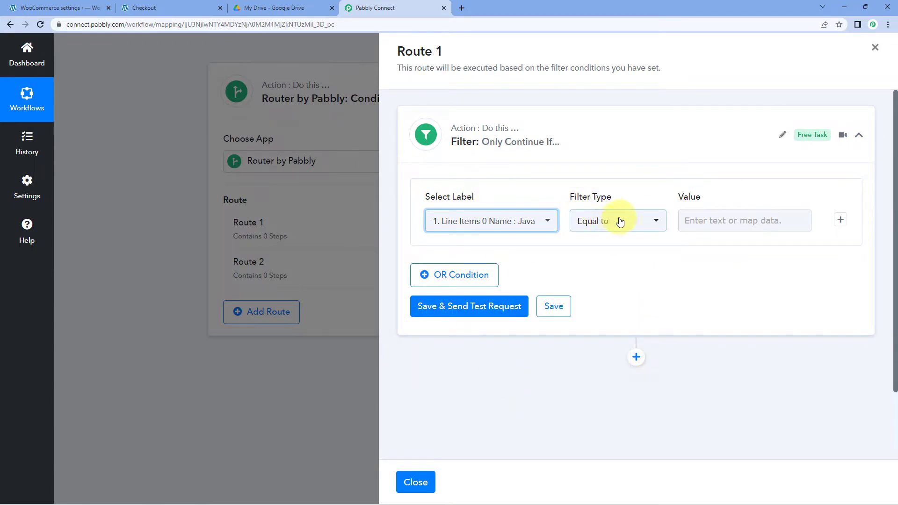
Paste Java Course for Beginners as the filter value, and save the Route 1 filter while sending a test request.
left_click(688, 223)
right_click(692, 224)
left_click(716, 299)
left_click(648, 265)
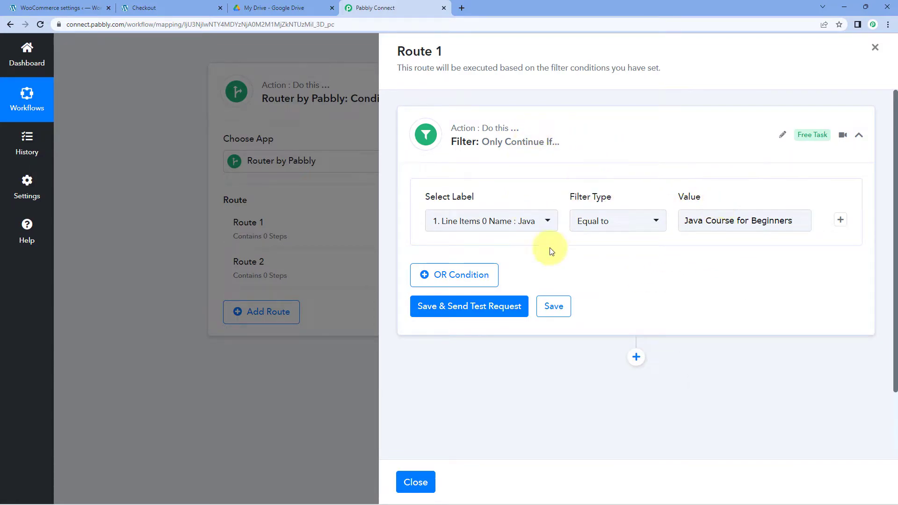
left_click(501, 307)
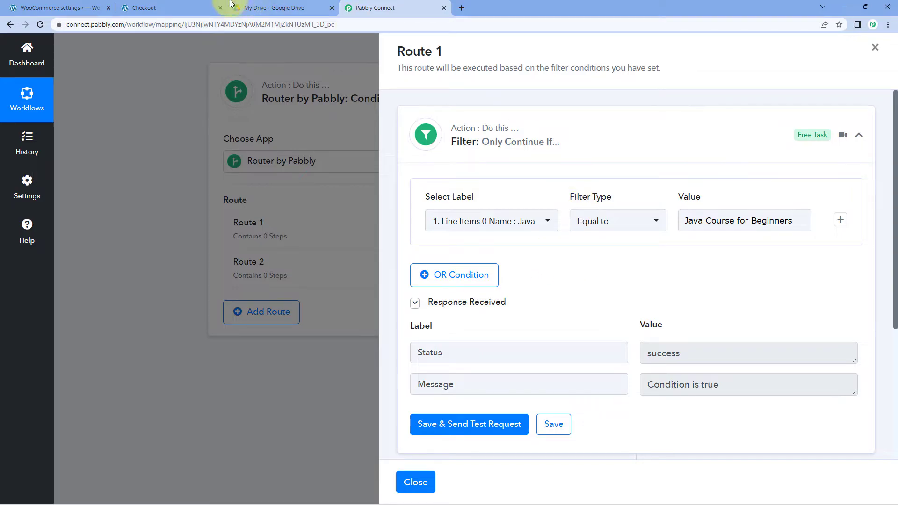
Compare the product on the WooCommerce order confirmation with the status and message of Route 1's filter test response in Pabbly Connect.
left_click(195, 4)
scroll(124, 229, "down", 1)
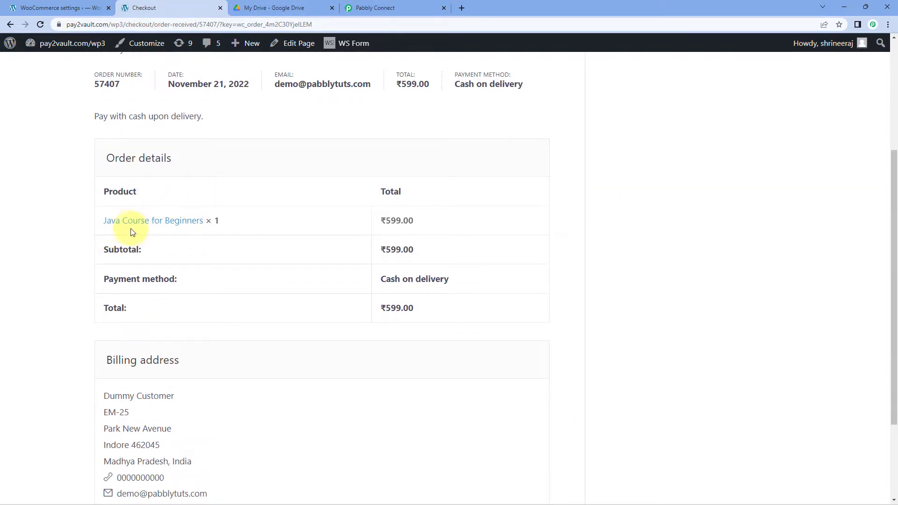
left_click(395, 7)
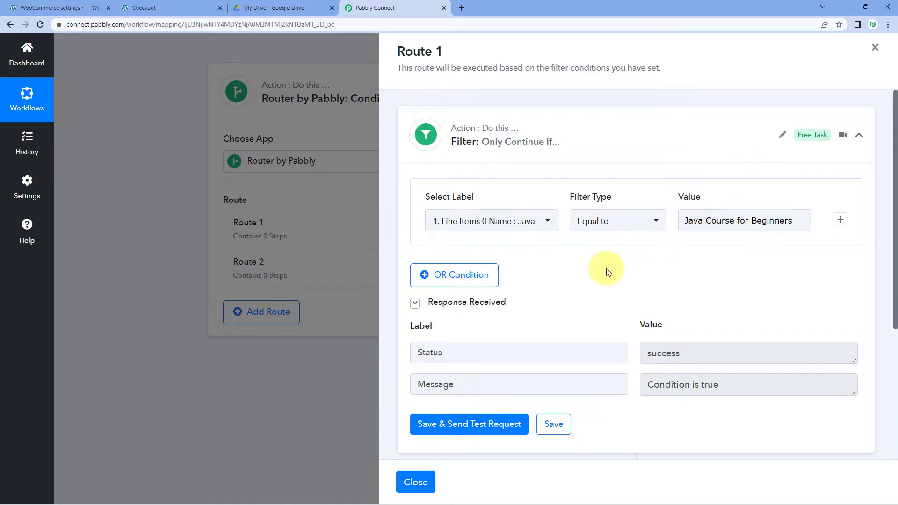
scroll(586, 255, "down", 1)
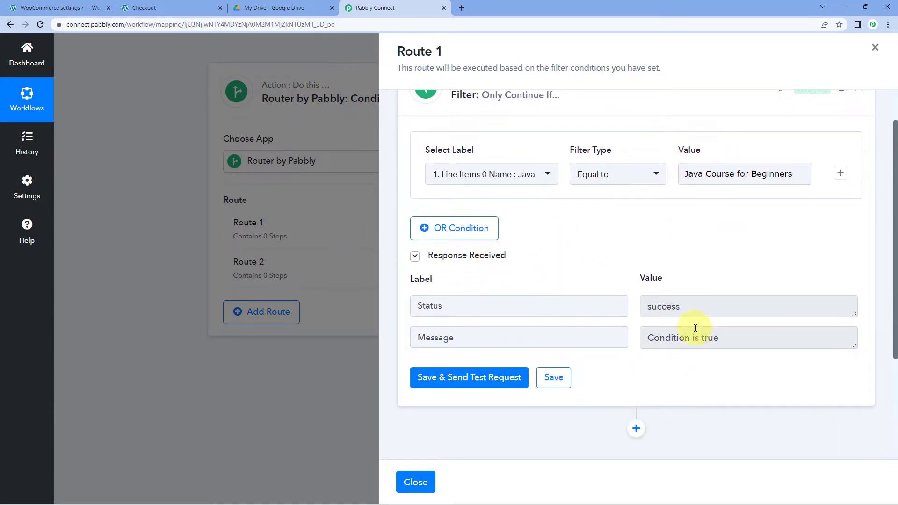
left_click_drag(642, 338, 730, 338)
left_click(569, 243)
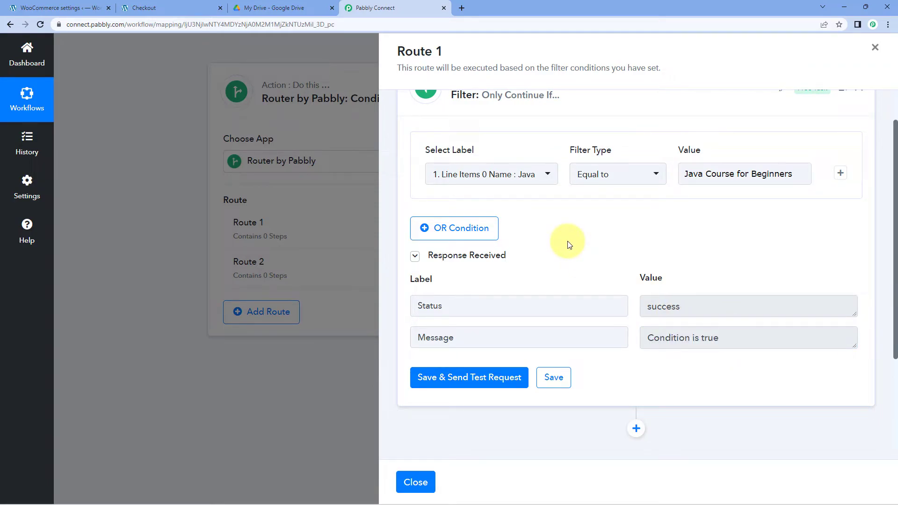
scroll(585, 236, "down", 1)
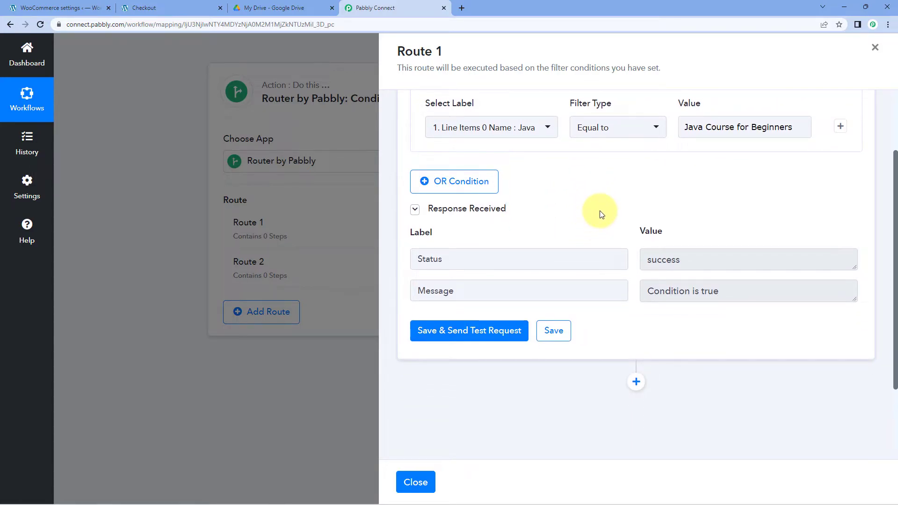
scroll(602, 214, "down", 2)
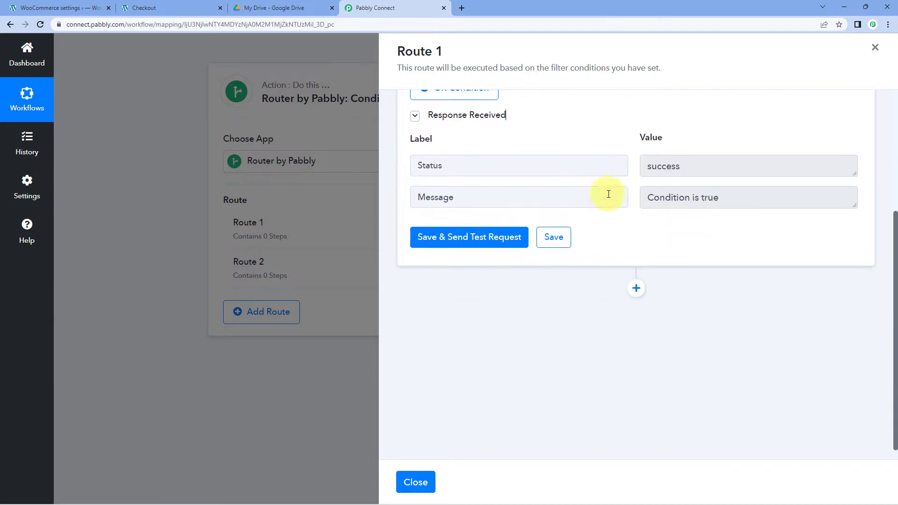
Add an action step below the Route 1 filter and choose Google Drive as its app.
scroll(629, 250, "up", 2)
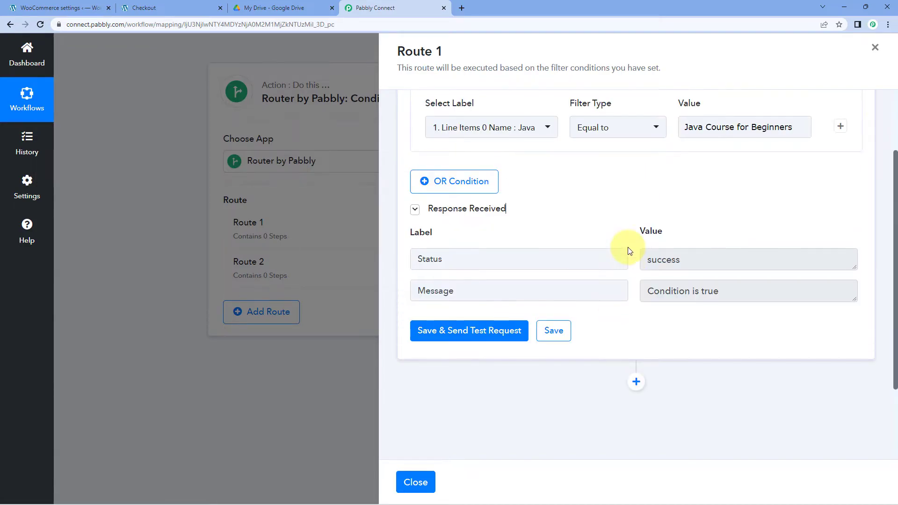
scroll(629, 251, "down", 2)
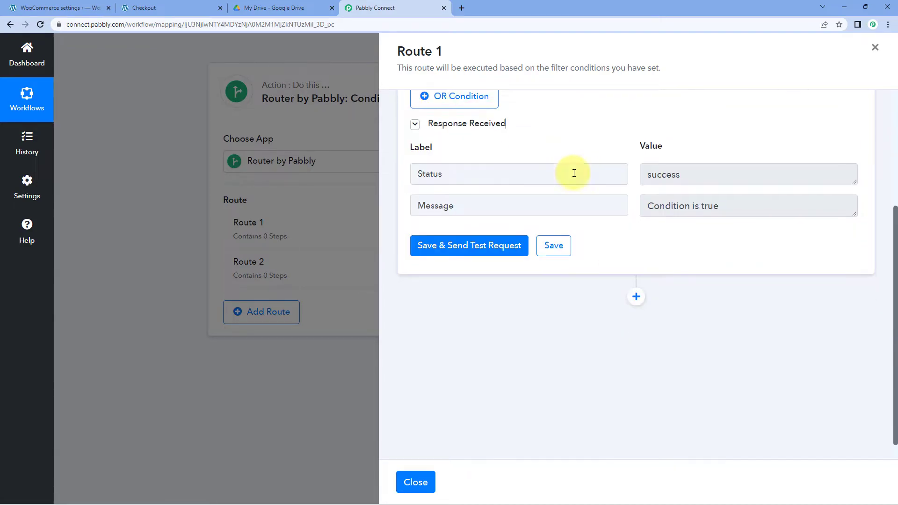
left_click(636, 289)
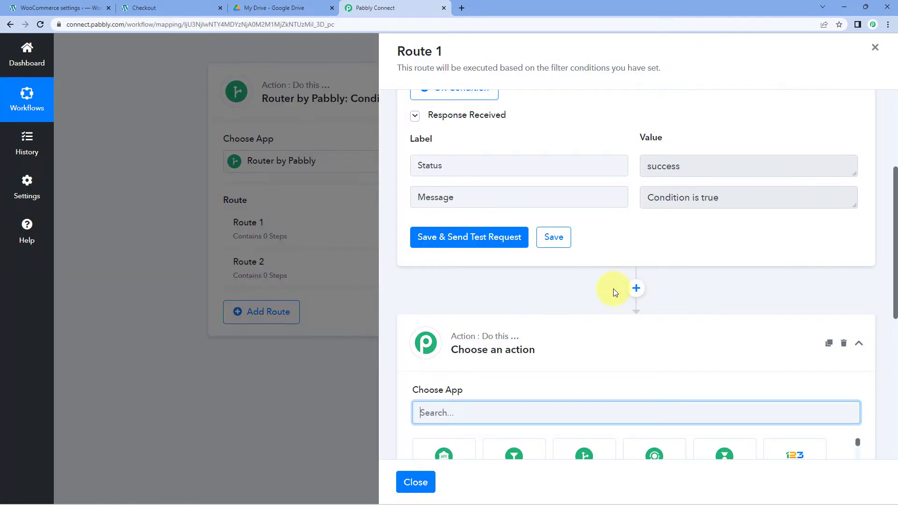
type("G")
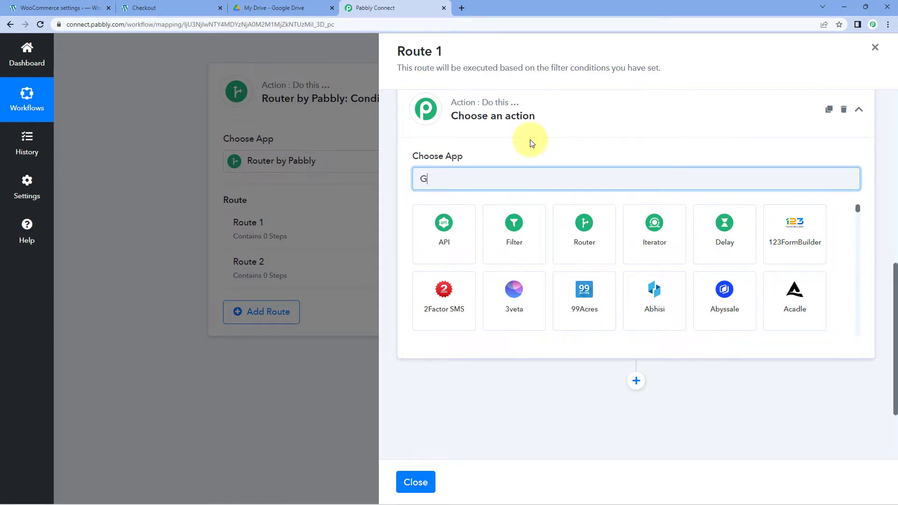
type("oogle Dr")
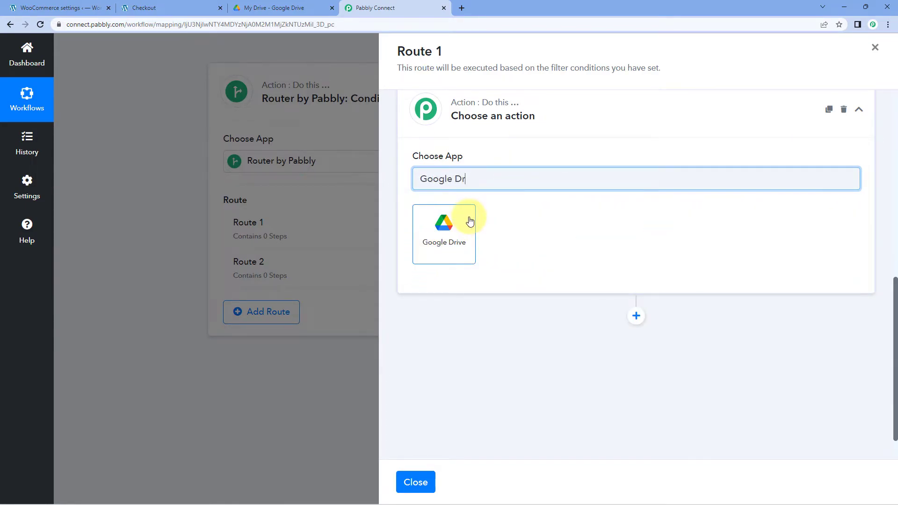
left_click(461, 229)
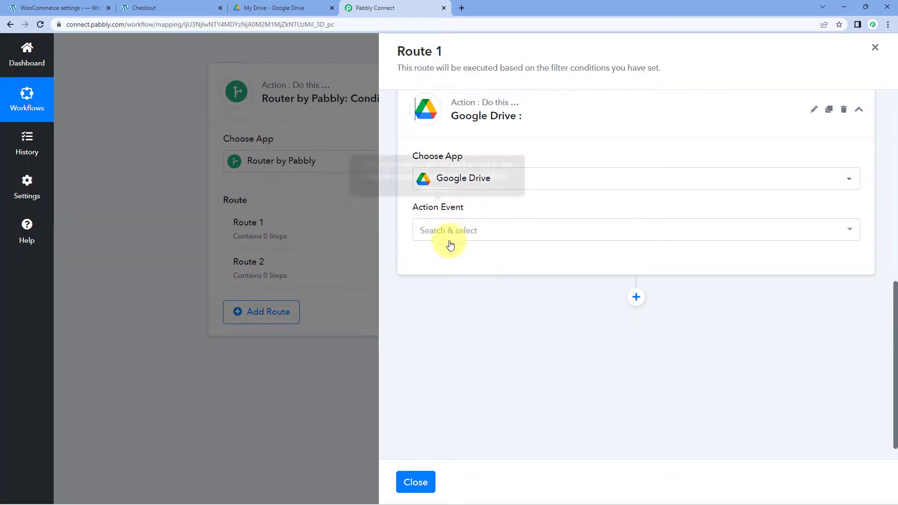
Set the Google Drive action event to Share a File or Folder by ID.
left_click(481, 235)
scroll(505, 206, "down", 6)
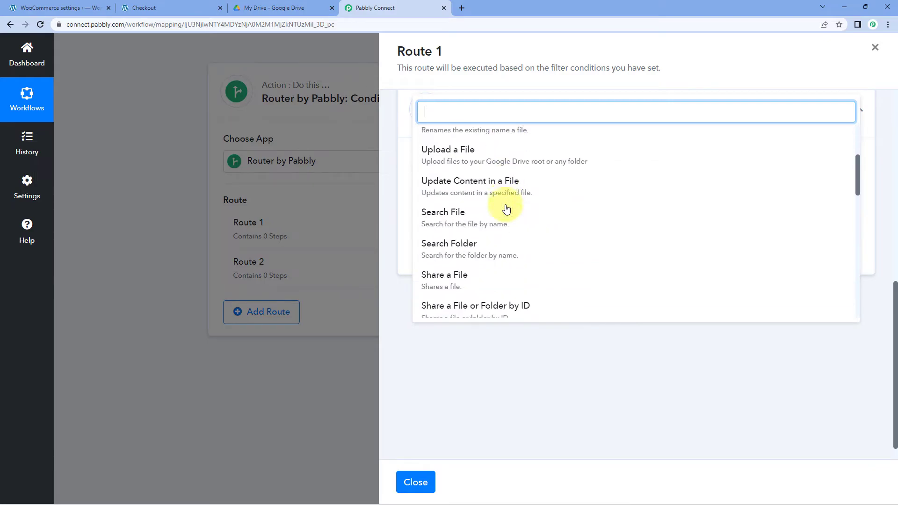
scroll(504, 215, "down", 3)
scroll(521, 222, "up", 4)
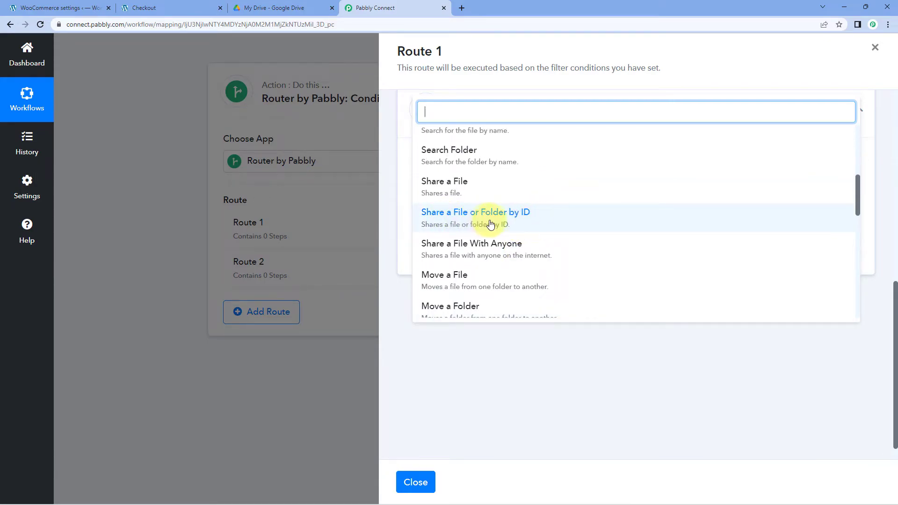
left_click(460, 222)
Add a new Google Drive connection for the action by signing in with the Google account and granting Pabbly Connect Drive access.
left_click(446, 266)
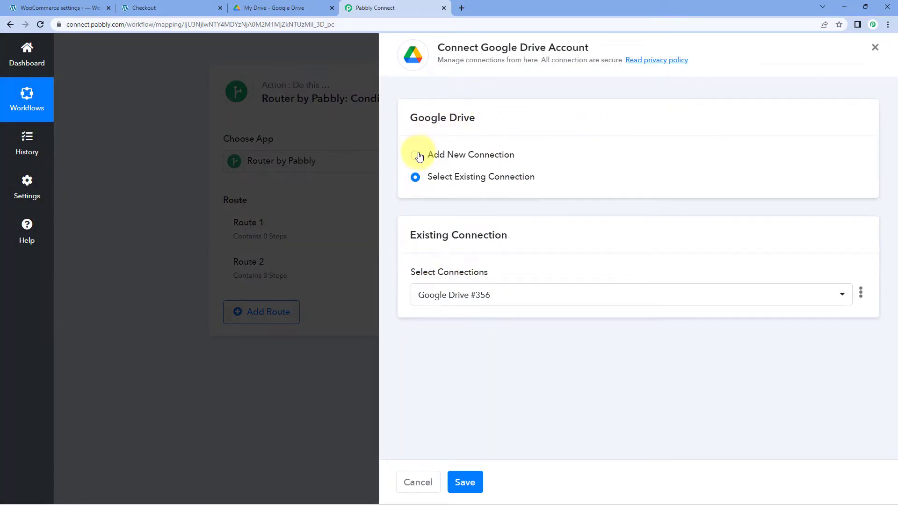
left_click(416, 155)
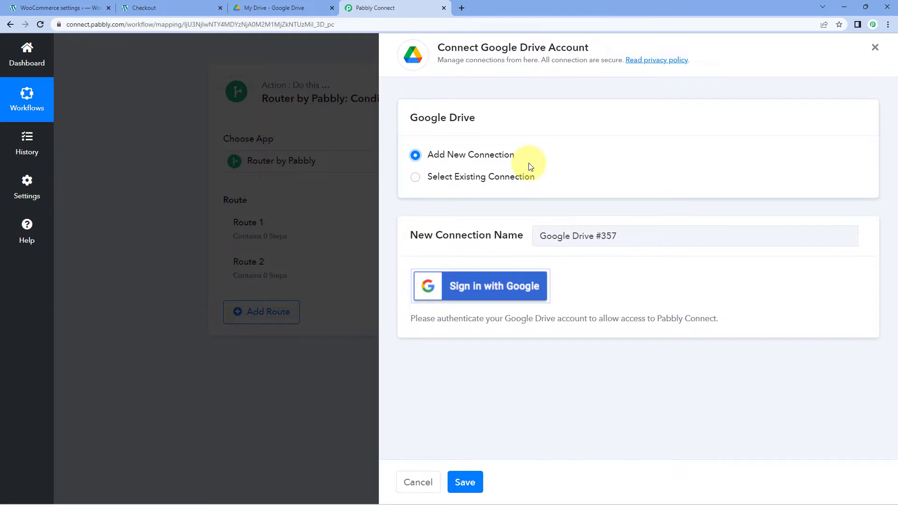
left_click(485, 298)
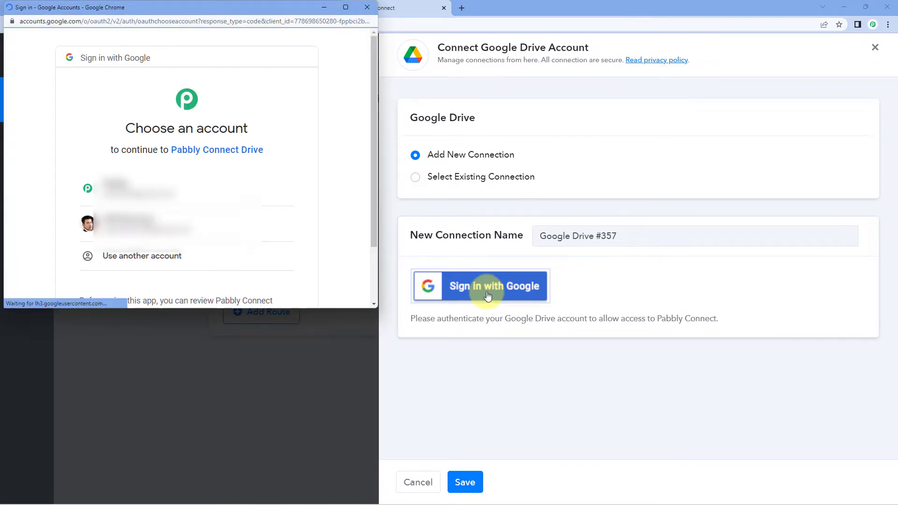
left_click(187, 220)
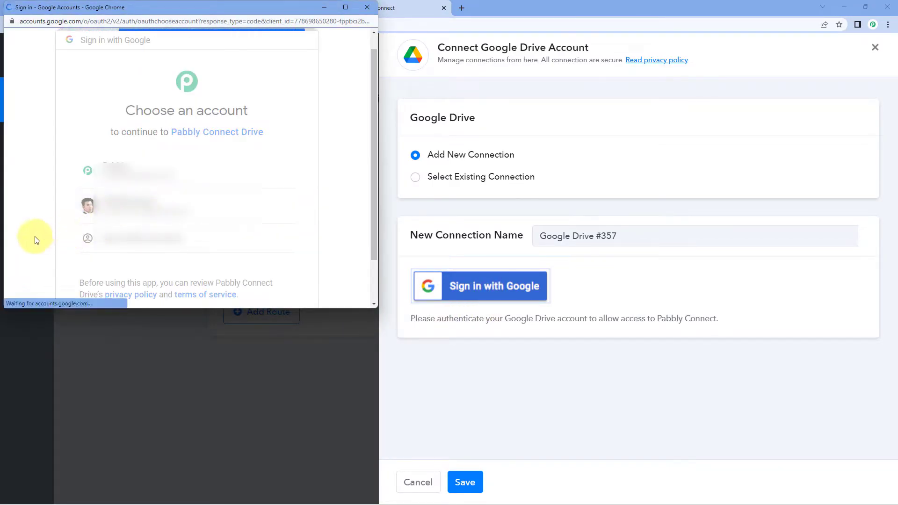
scroll(122, 285, "down", 5)
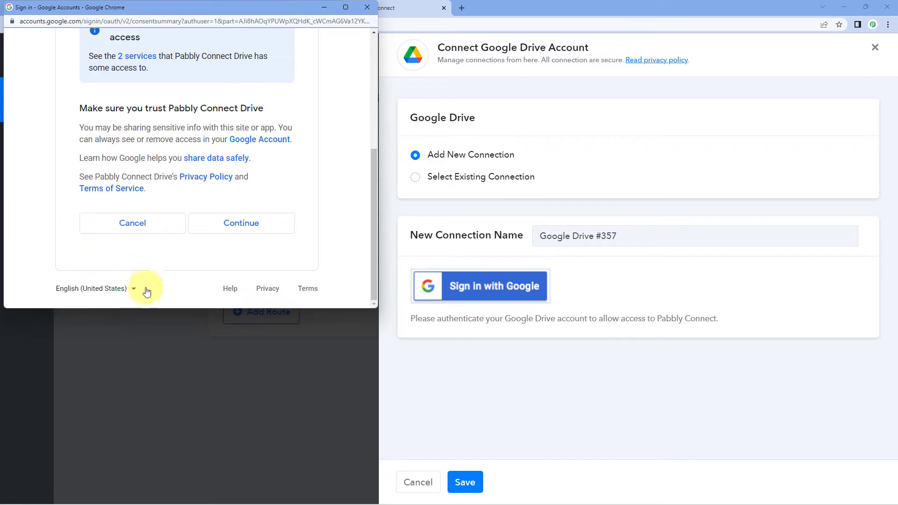
left_click(256, 229)
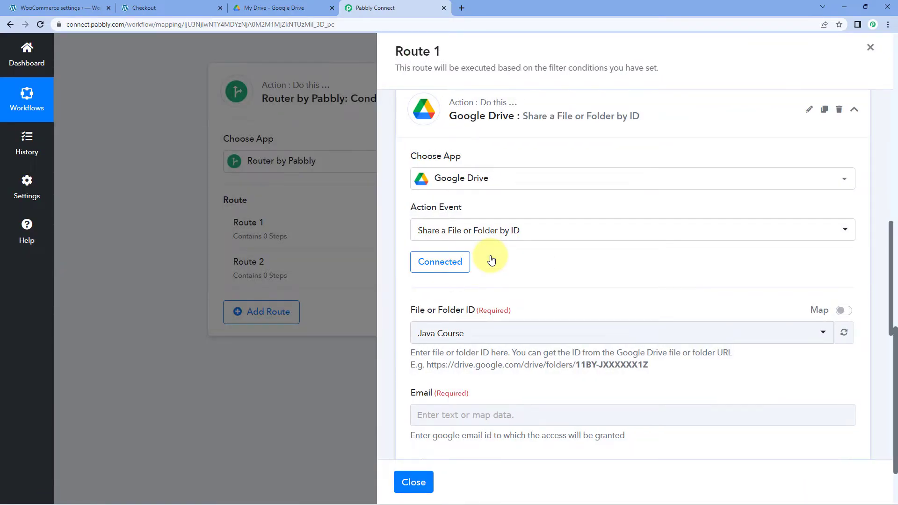
Check the course folders in Google Drive, and select Java Course Content as the file or folder ID to share in Pabbly Connect.
scroll(491, 260, "down", 3)
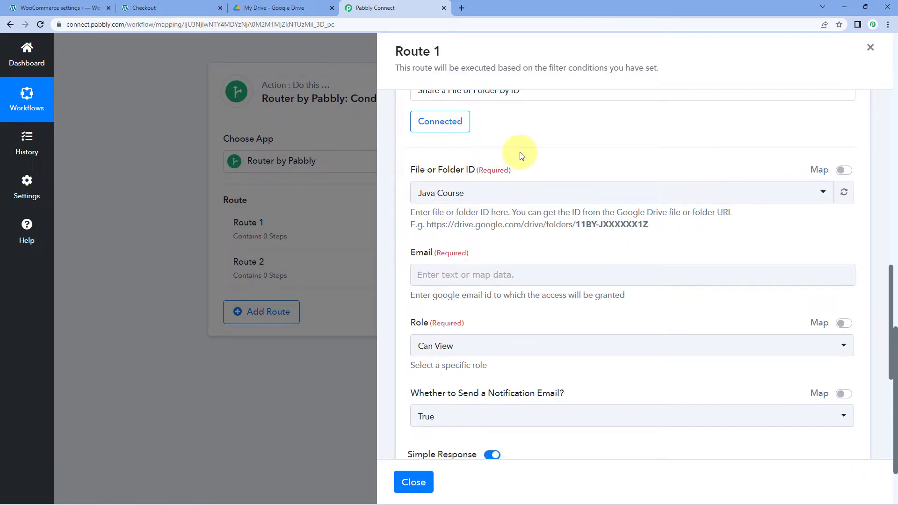
left_click(517, 195)
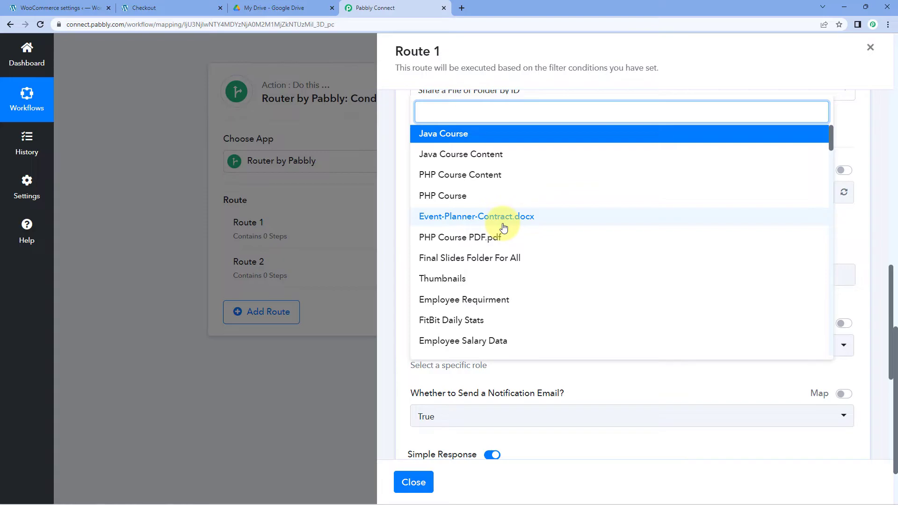
left_click(327, 7)
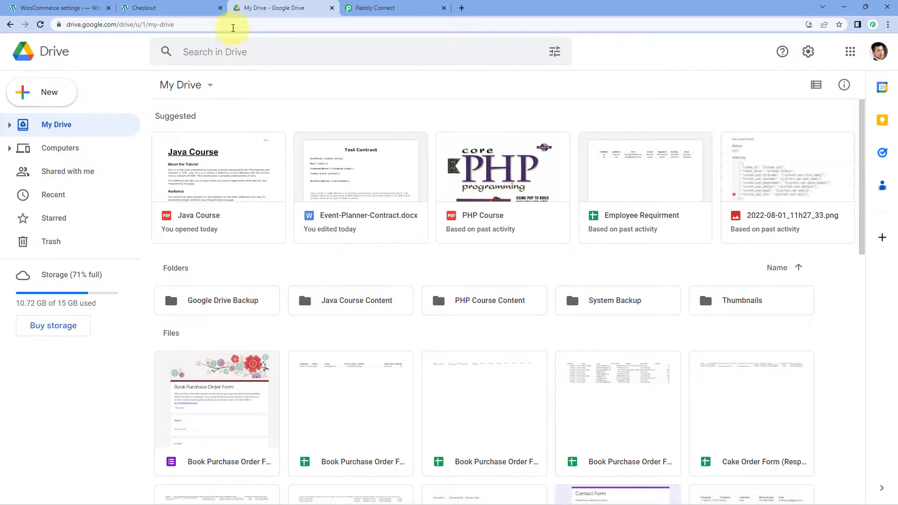
left_click(393, 7)
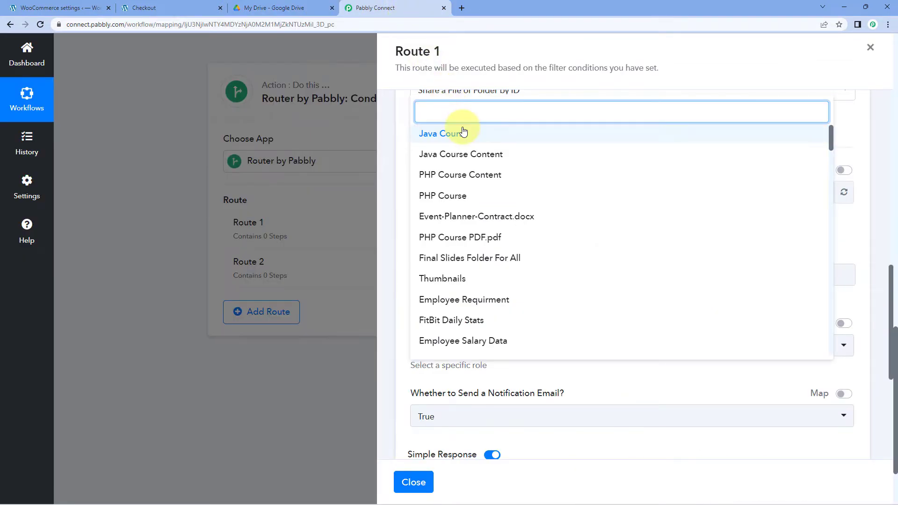
scroll(485, 136, "up", 5)
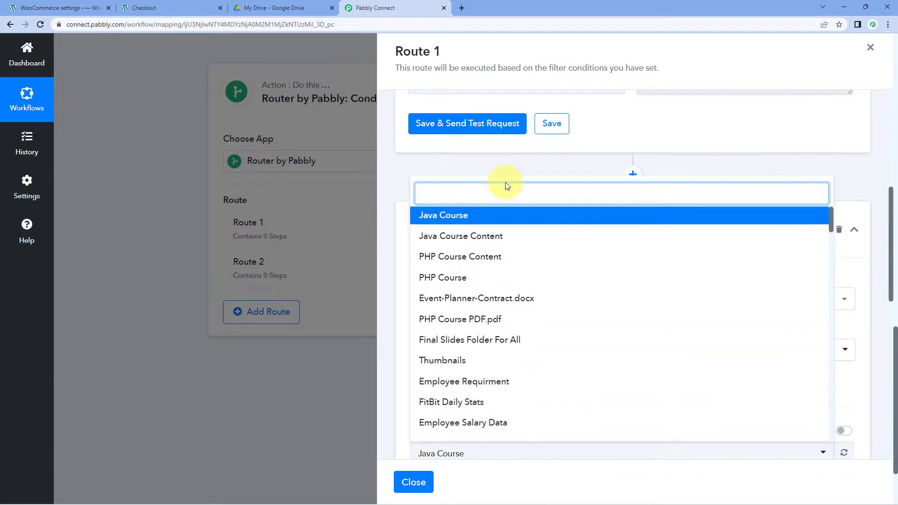
scroll(594, 136, "up", 2)
scroll(626, 168, "down", 4)
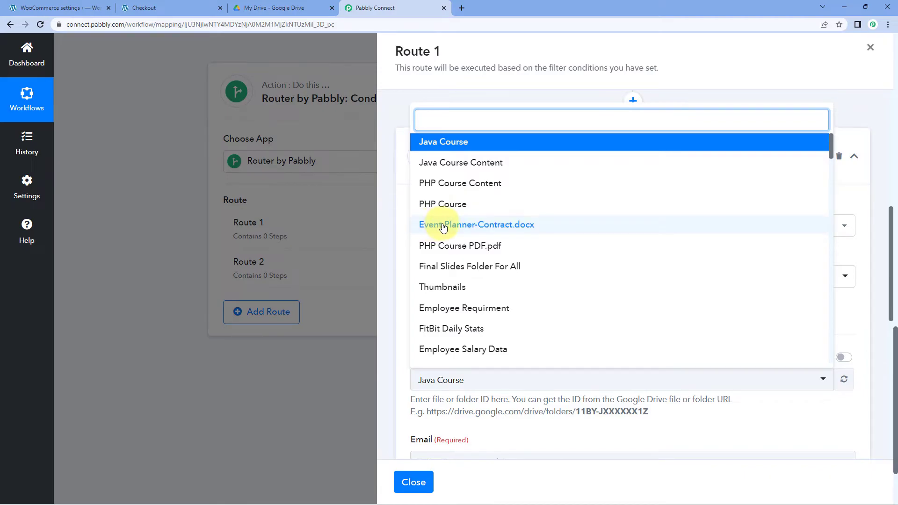
left_click(454, 167)
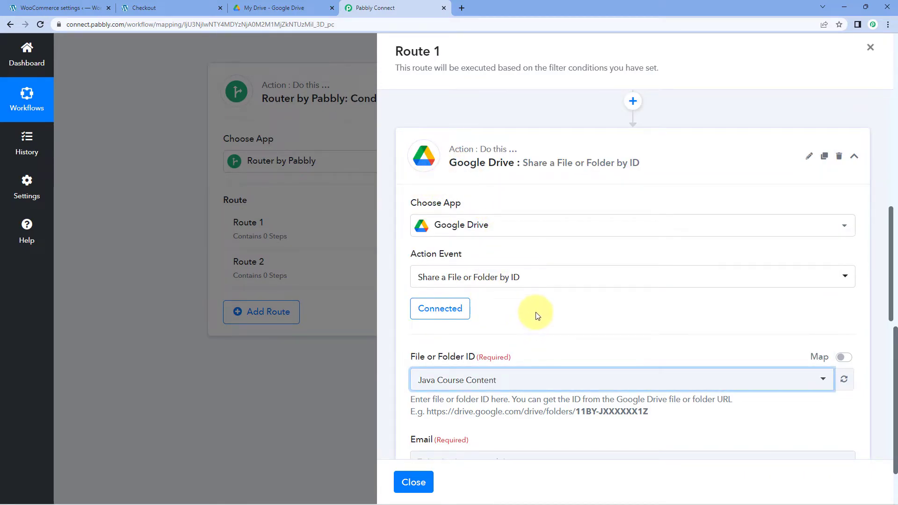
Map the sharing email to Billing Email from the WooCommerce new order response.
scroll(535, 314, "down", 3)
scroll(515, 192, "down", 2)
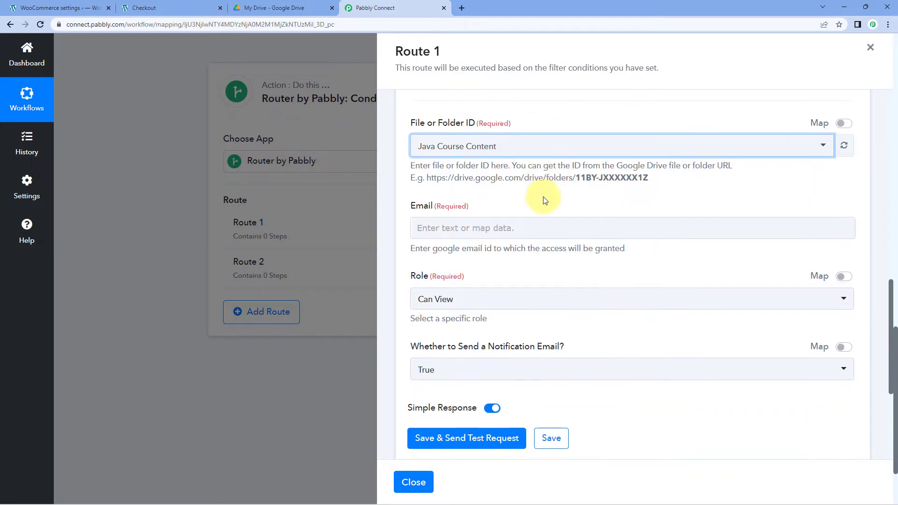
left_click(527, 199)
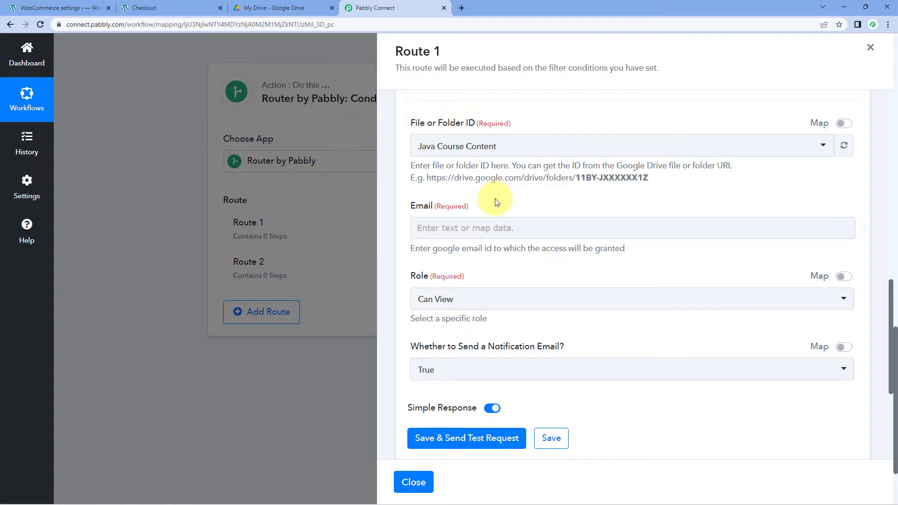
left_click(445, 236)
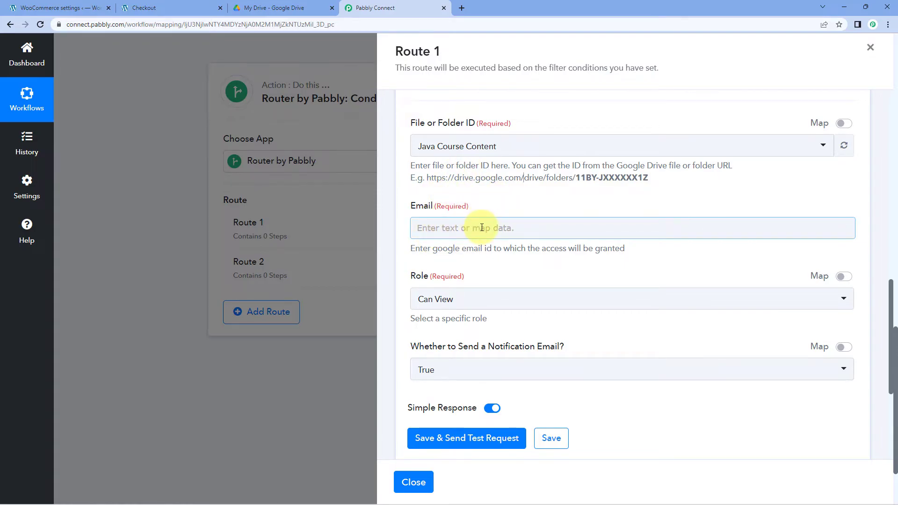
left_click(435, 231)
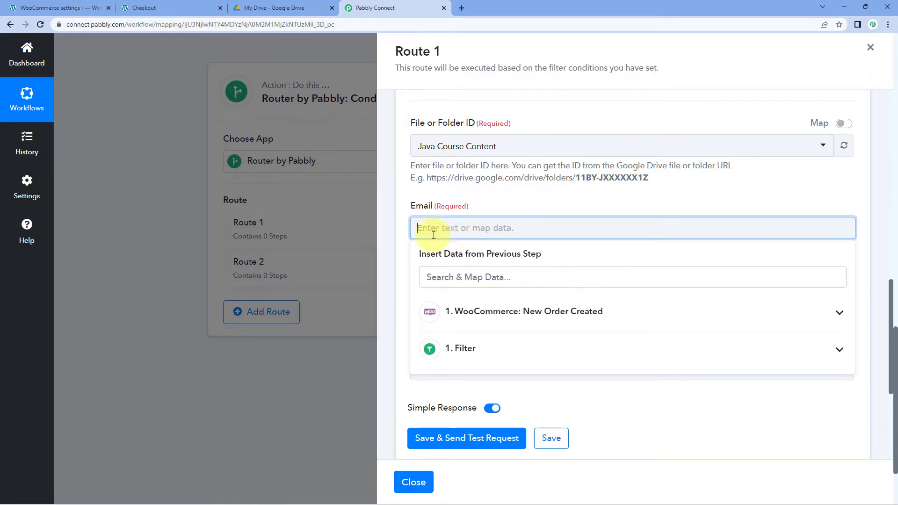
left_click(497, 313)
scroll(491, 341, "down", 5)
scroll(488, 340, "down", 15)
scroll(488, 340, "down", 20)
scroll(487, 340, "down", 20)
scroll(487, 340, "down", 3)
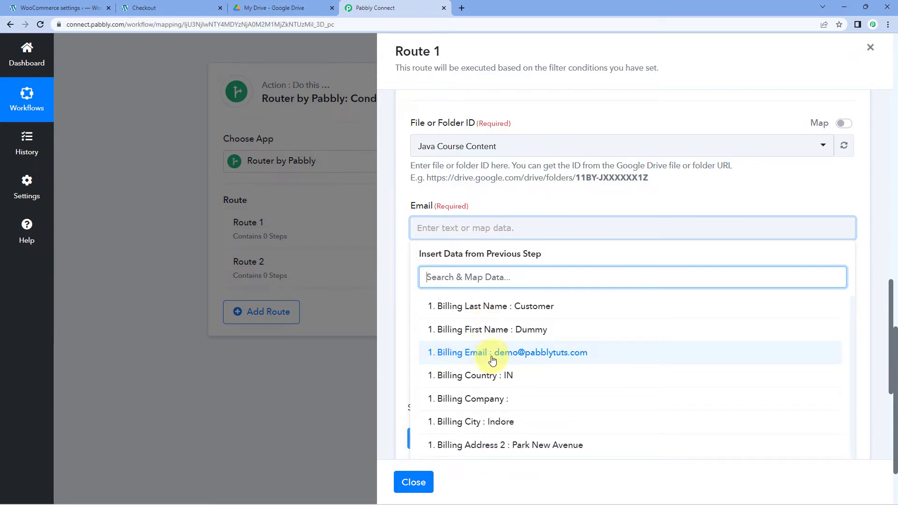
left_click(492, 357)
left_click(489, 196)
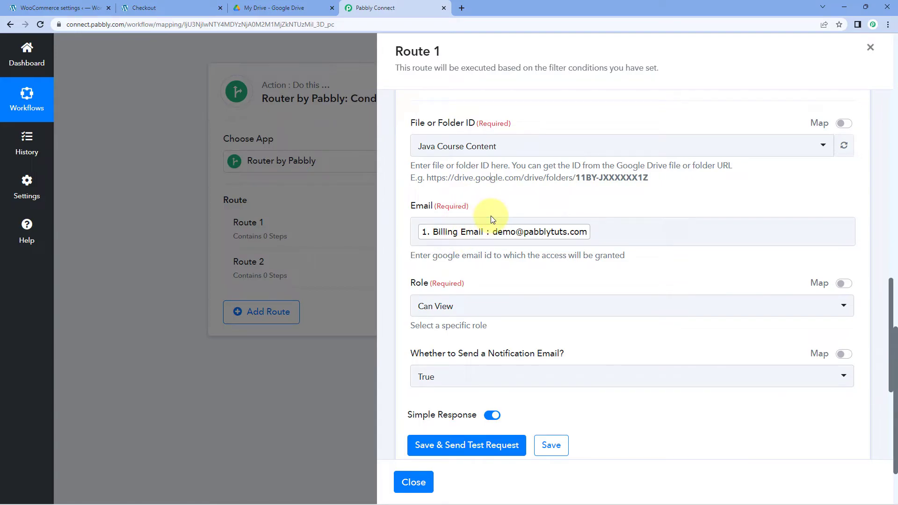
Set the sharing role to Can View and the notification email option to True.
scroll(491, 229, "down", 1)
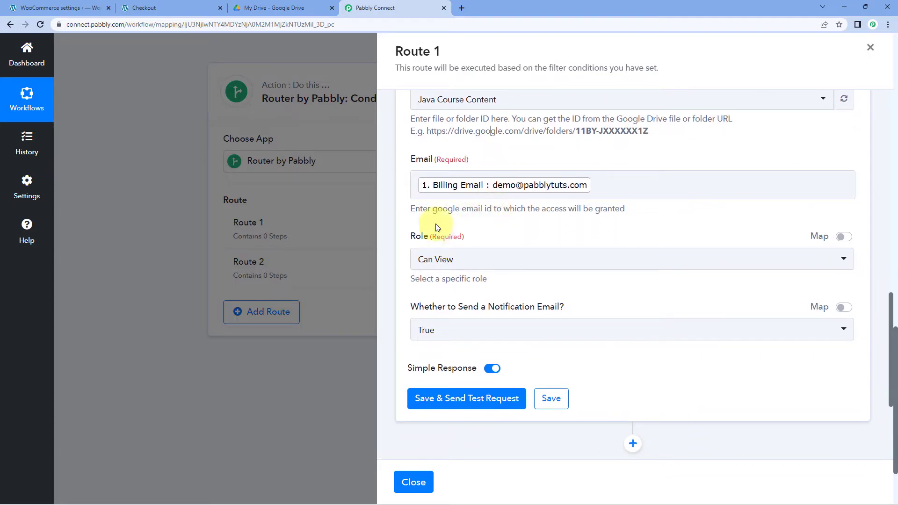
left_click(510, 259)
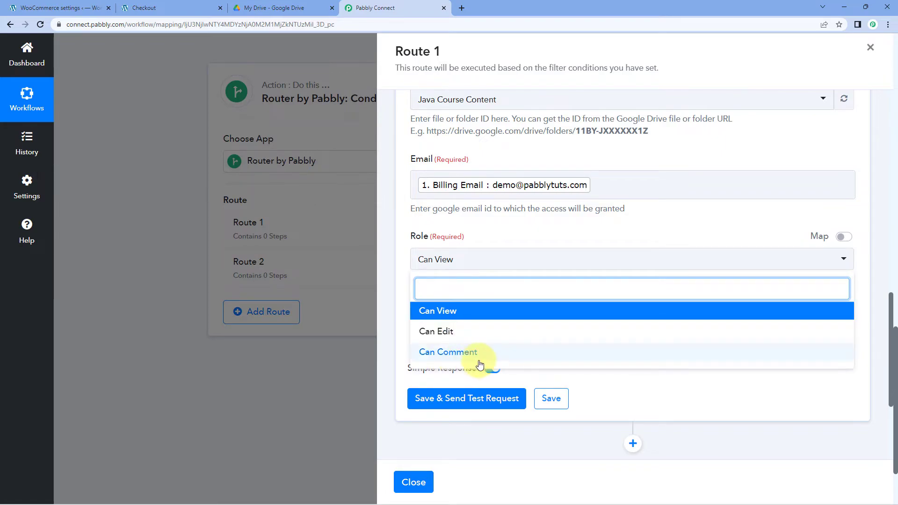
left_click(470, 318)
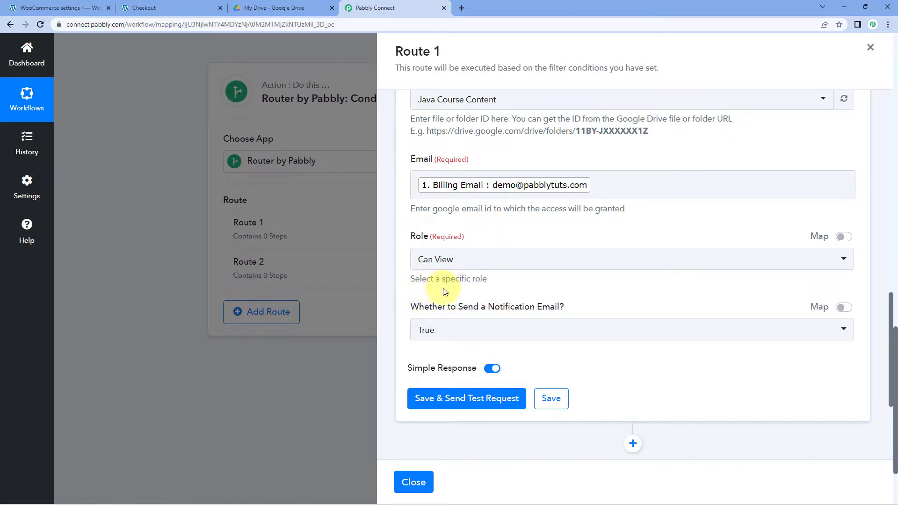
left_click(563, 334)
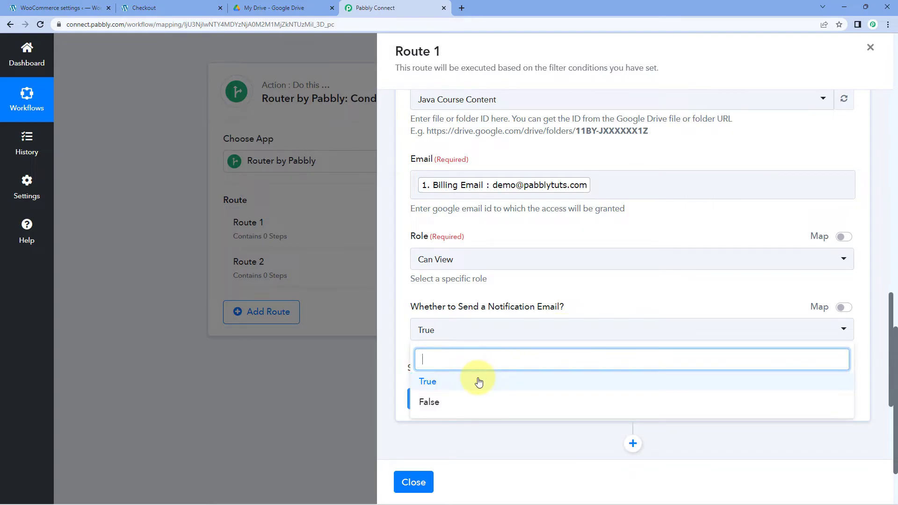
left_click(428, 382)
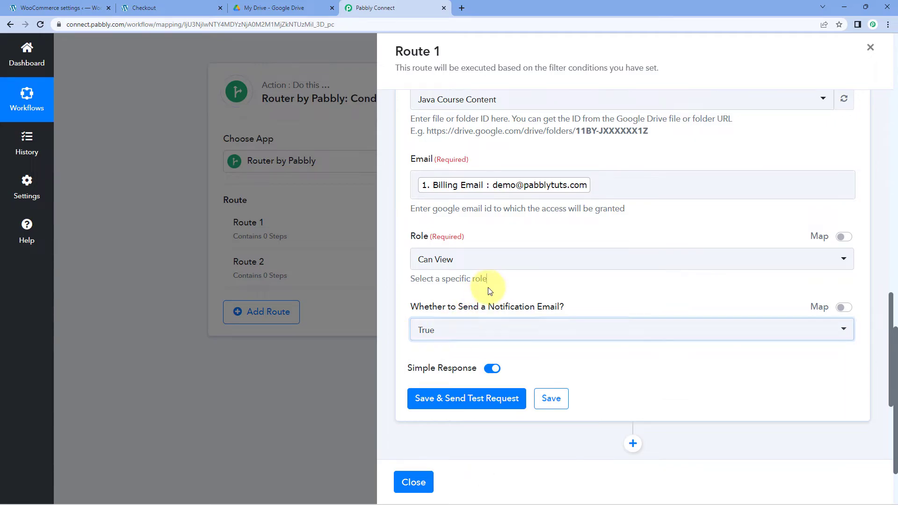
Save the Google Drive sharing action while sending a test request, and review the response received.
left_click(477, 408)
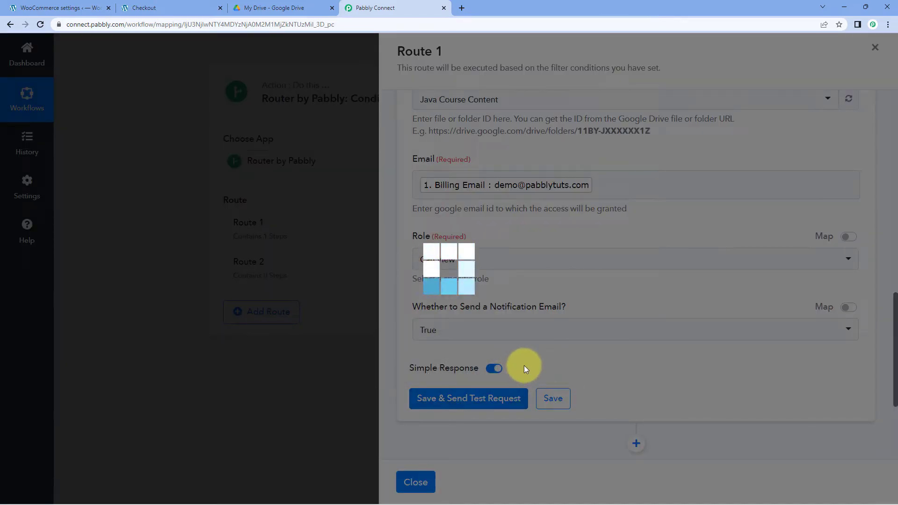
scroll(528, 354, "down", 2)
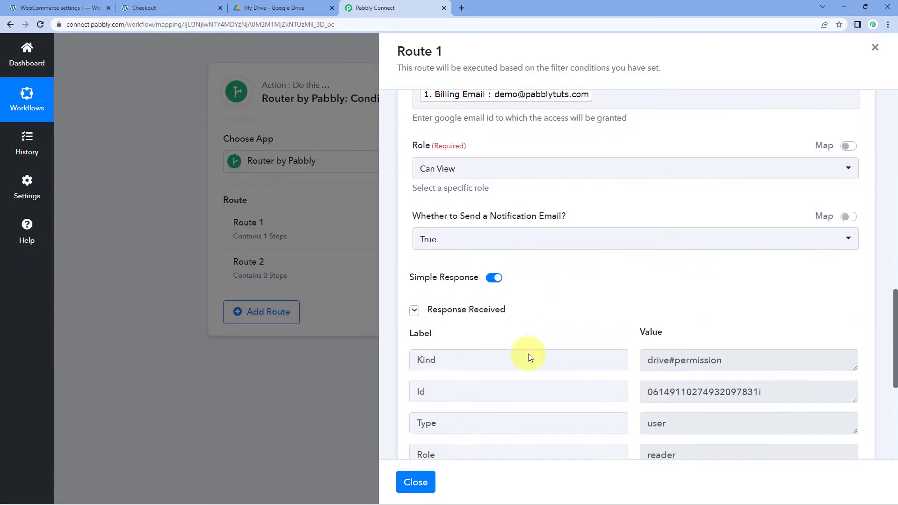
scroll(600, 285, "down", 2)
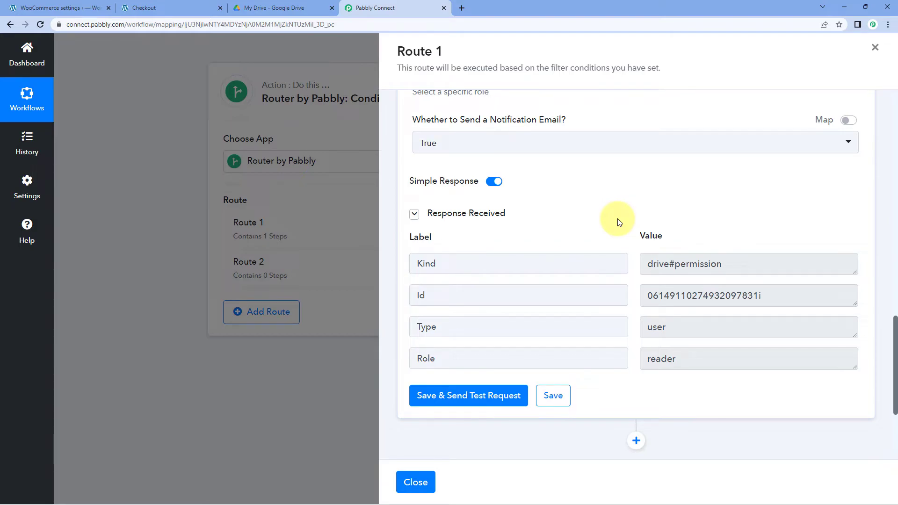
Switch to Gmail in a new browser tab and open the email sharing the Java Course Content folder.
scroll(608, 225, "up", 6)
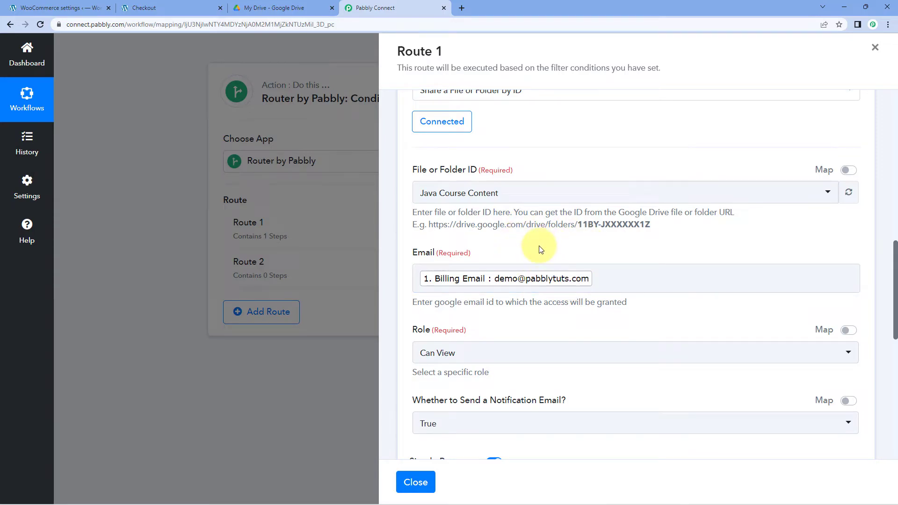
left_click(461, 7)
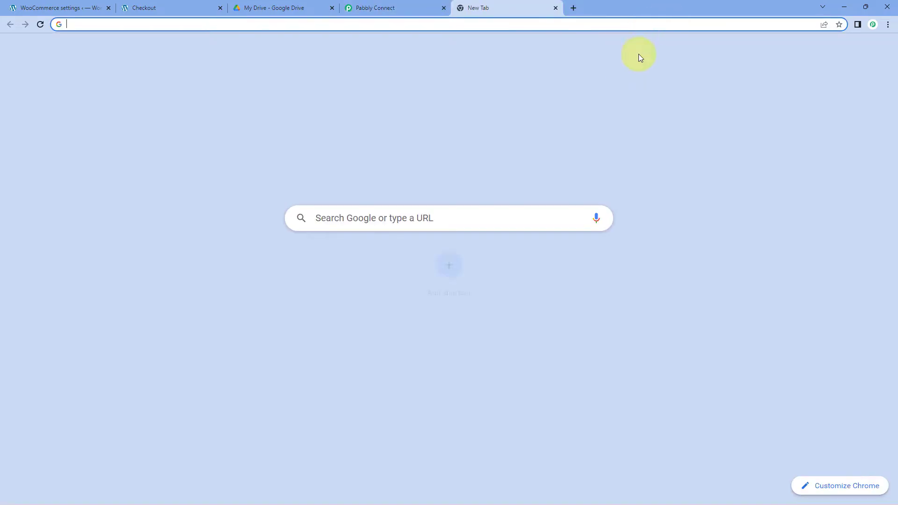
left_click(781, 54)
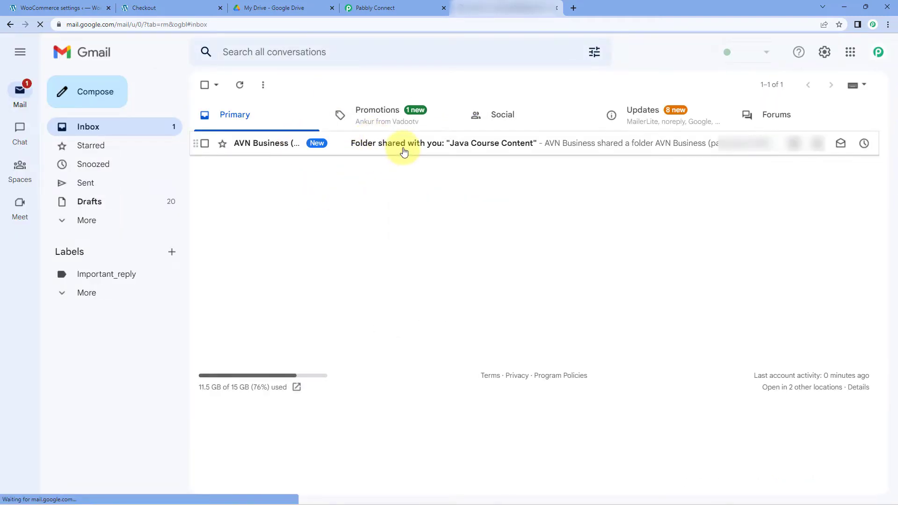
left_click(404, 149)
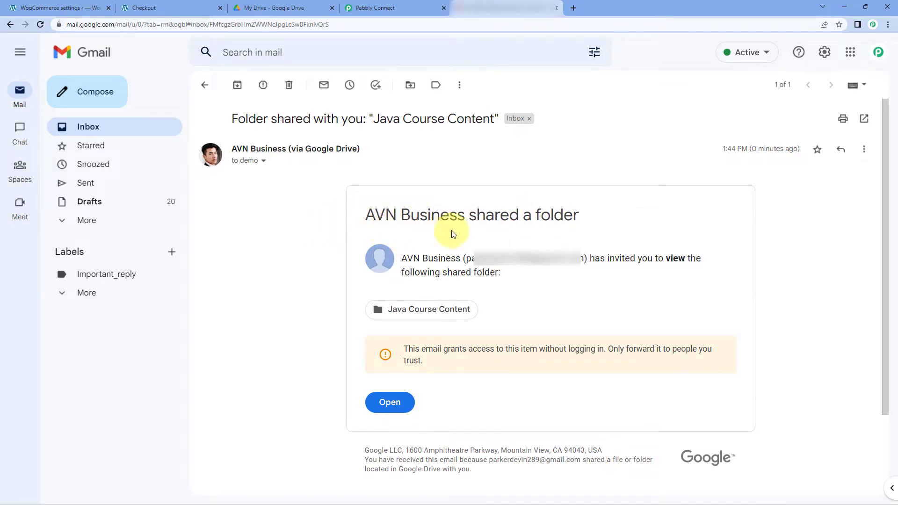
Open the Java Course Content folder from the sharing email, accepting the invitation, and check its files.
left_click(425, 313)
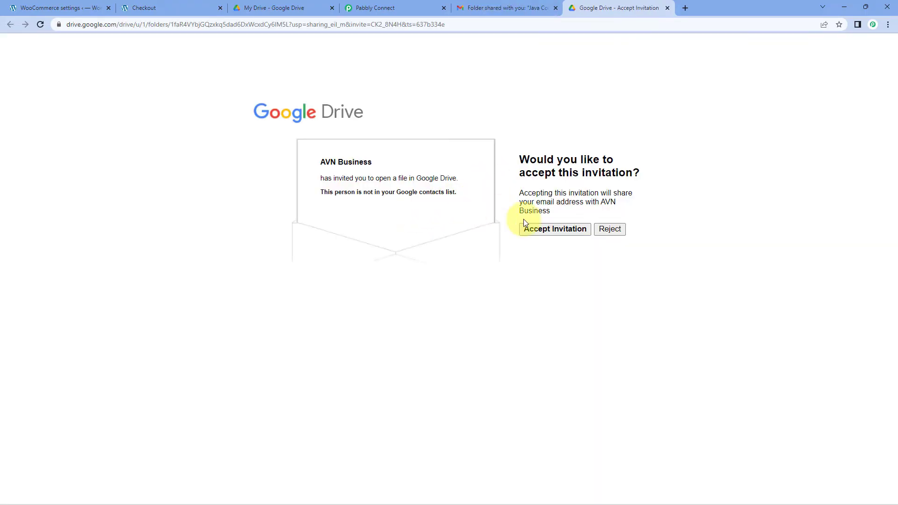
left_click(537, 231)
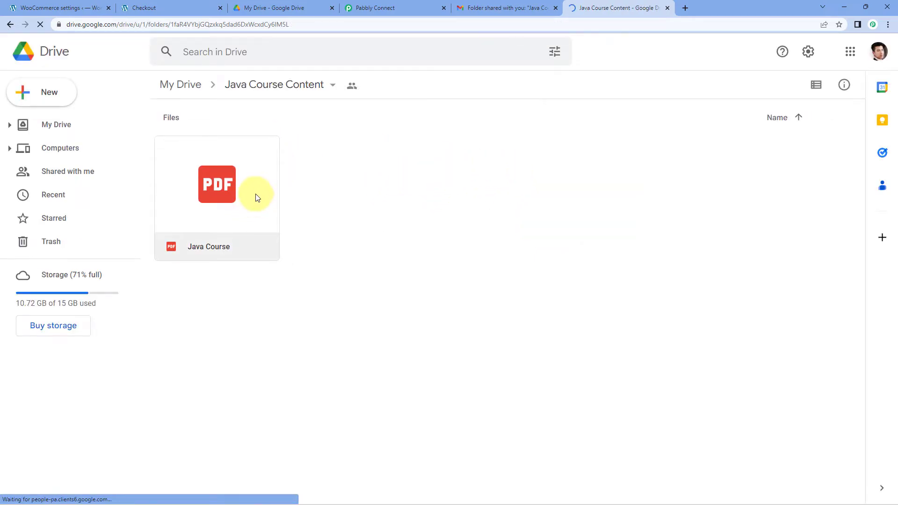
left_click(341, 212)
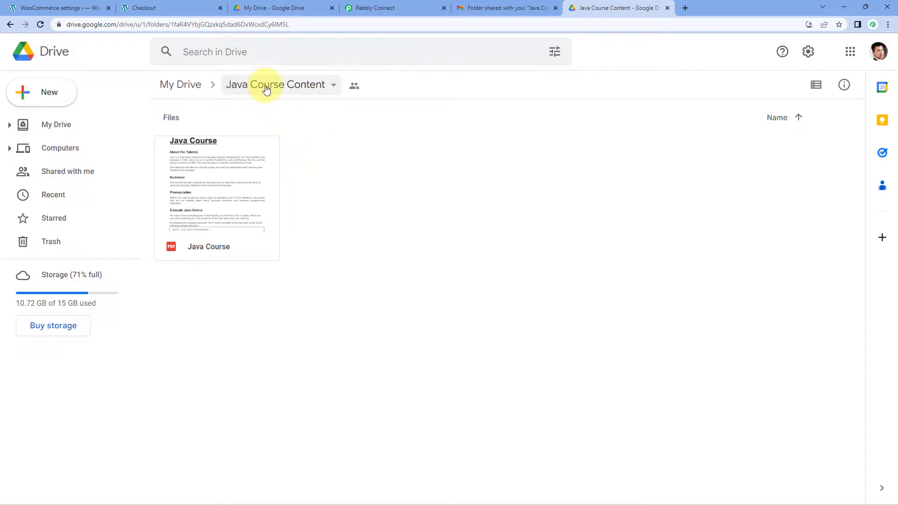
left_click(517, 7)
Switch back to Pabbly Connect, review Route 1's course name filter and Google Drive sharing action, and close the route.
left_click(392, 7)
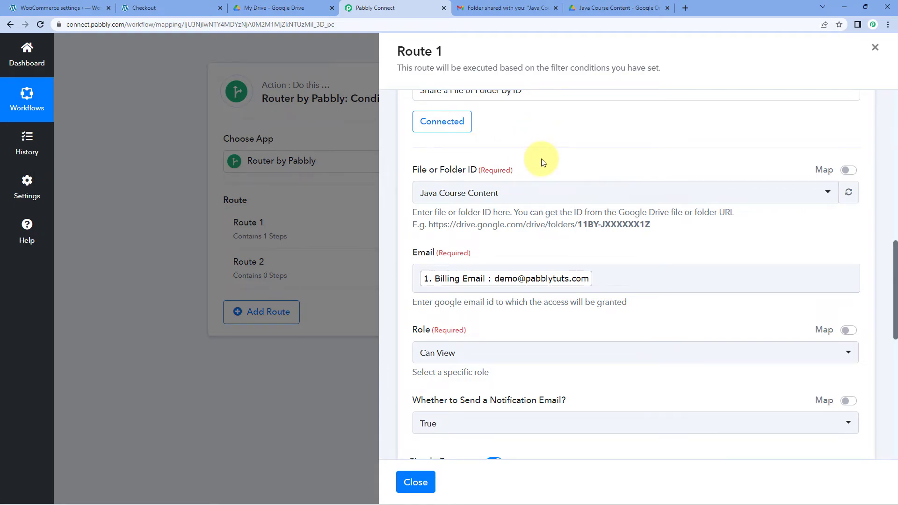
scroll(542, 162, "up", 3)
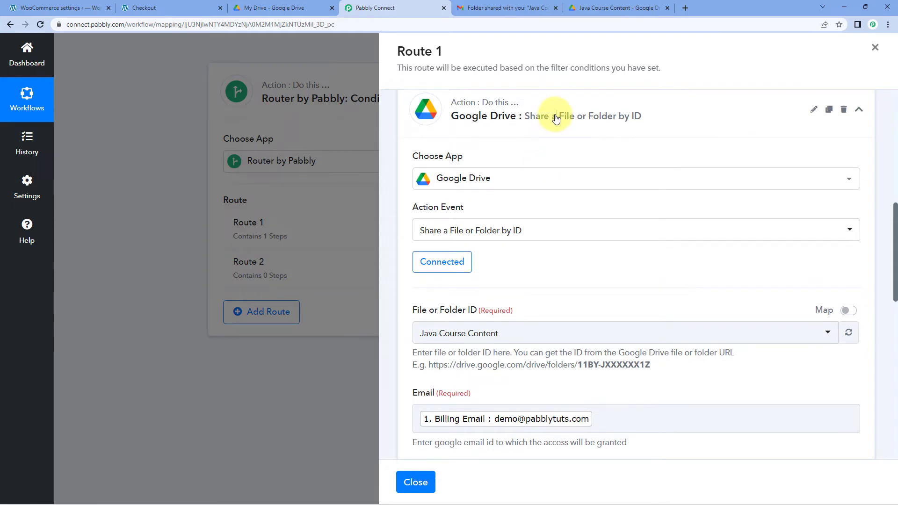
left_click(541, 114)
scroll(594, 187, "up", 5)
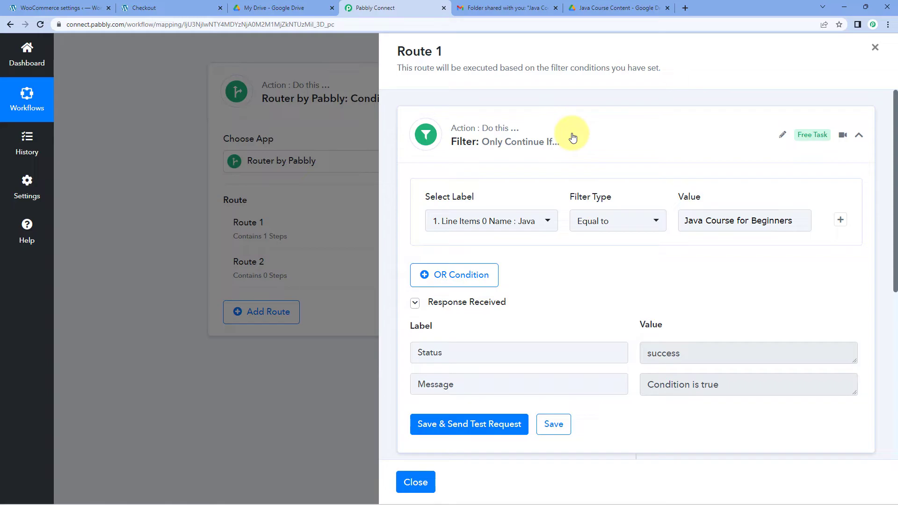
scroll(573, 138, "down", 1)
left_click_drag(682, 172, 797, 181)
left_click(643, 210)
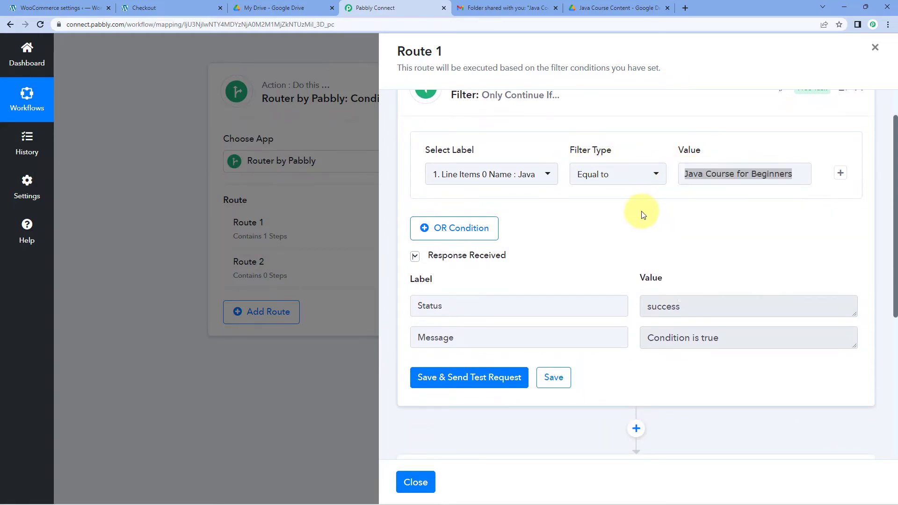
scroll(645, 206, "down", 2)
scroll(589, 243, "down", 3)
left_click(568, 212)
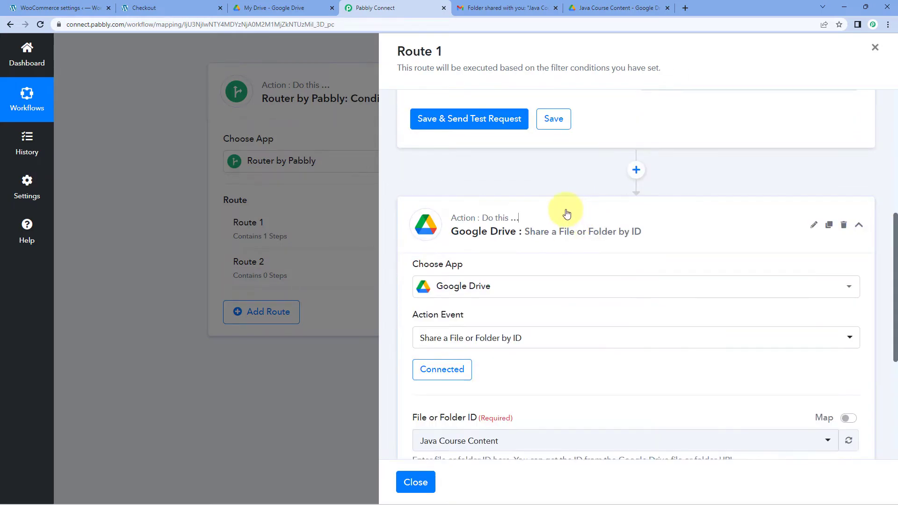
scroll(570, 224, "down", 3)
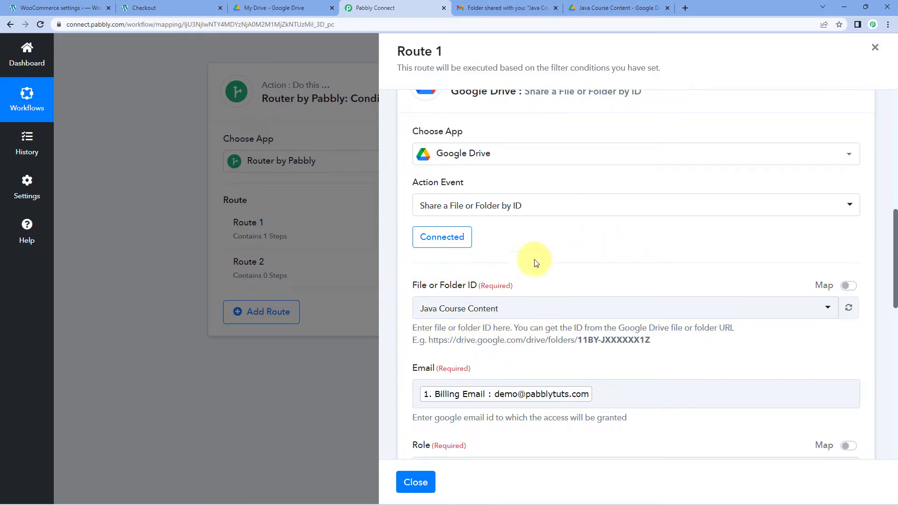
scroll(522, 302, "up", 10)
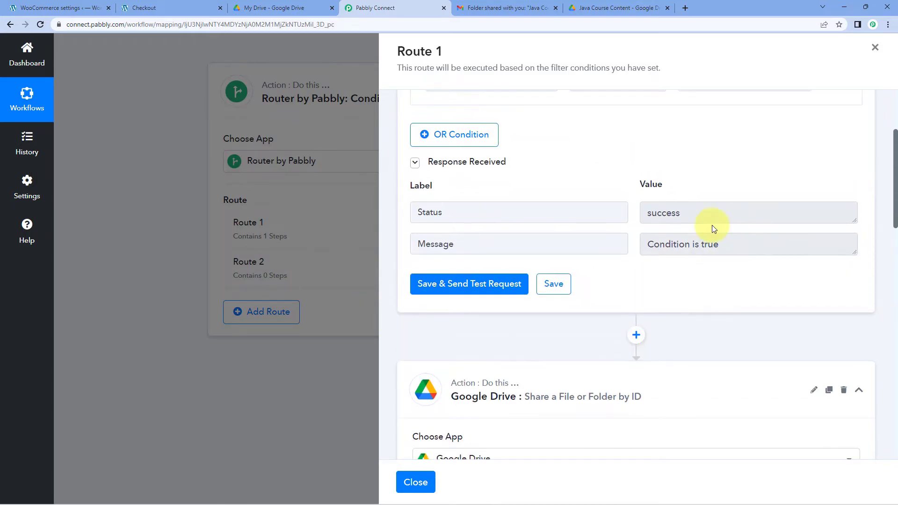
left_click(720, 221)
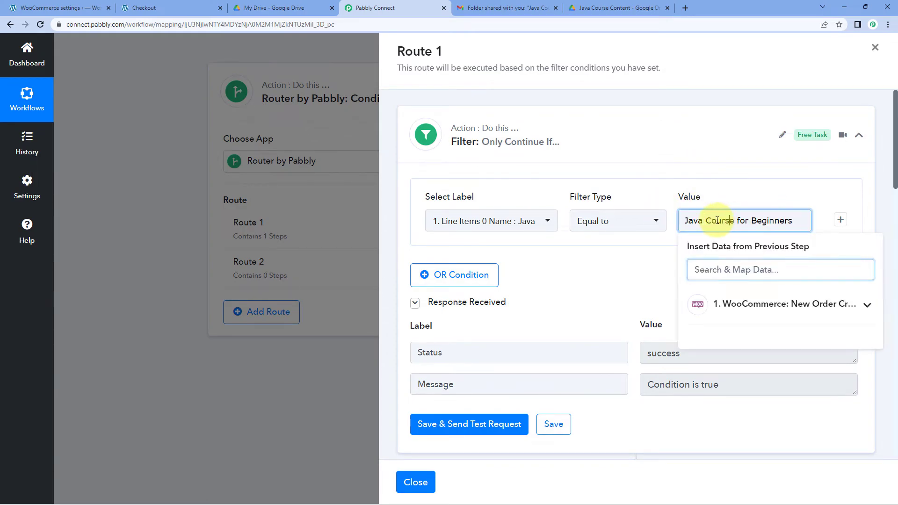
left_click(415, 482)
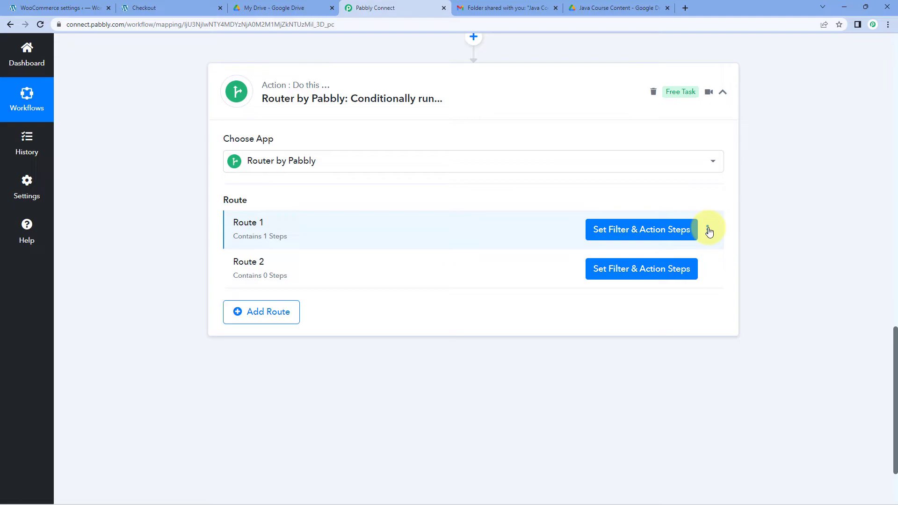
Clone Route 1 in the router.
left_click(708, 230)
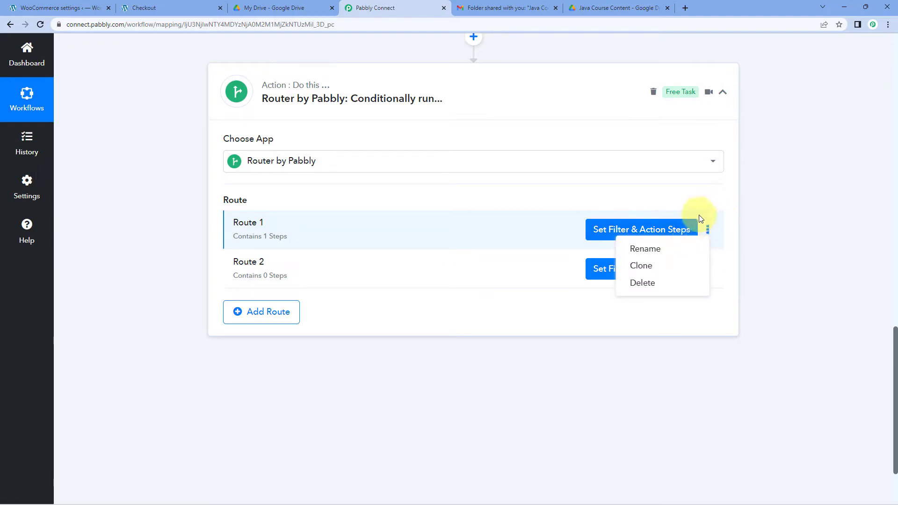
left_click(633, 267)
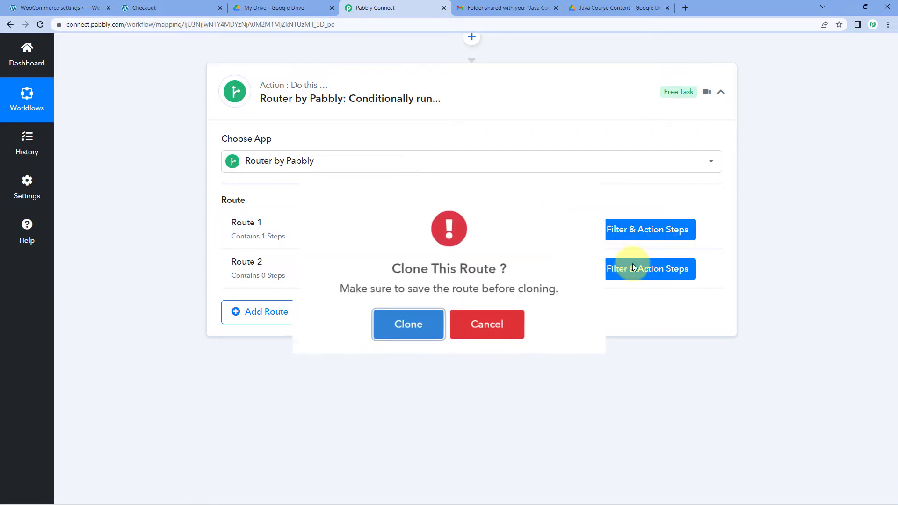
left_click(418, 321)
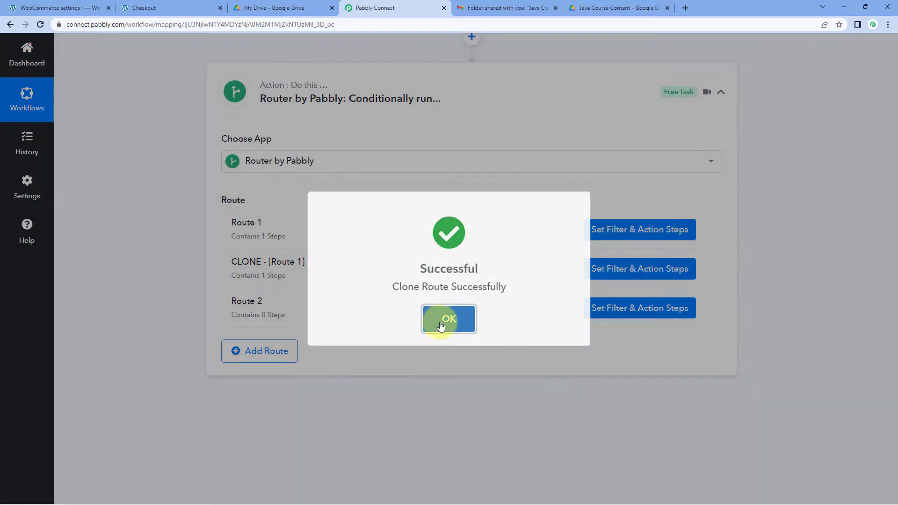
left_click(447, 319)
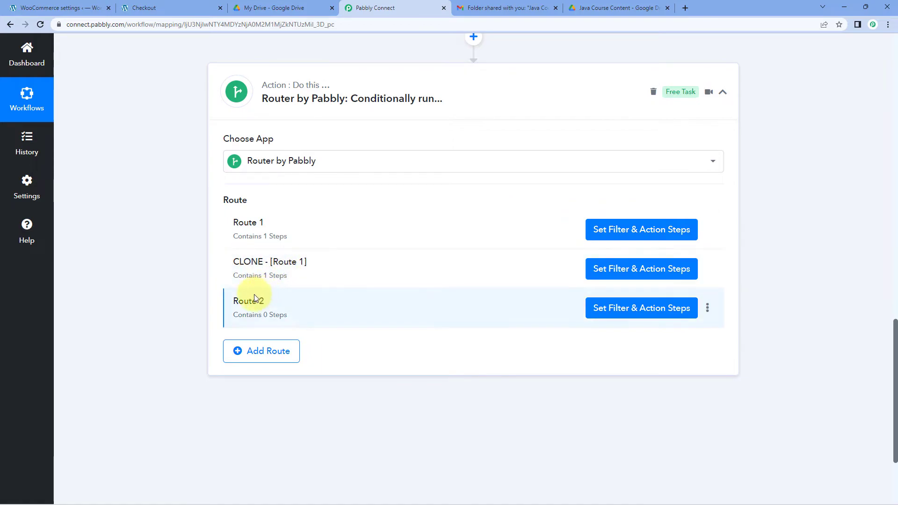
Delete the empty Route 2 from the router.
left_click(708, 309)
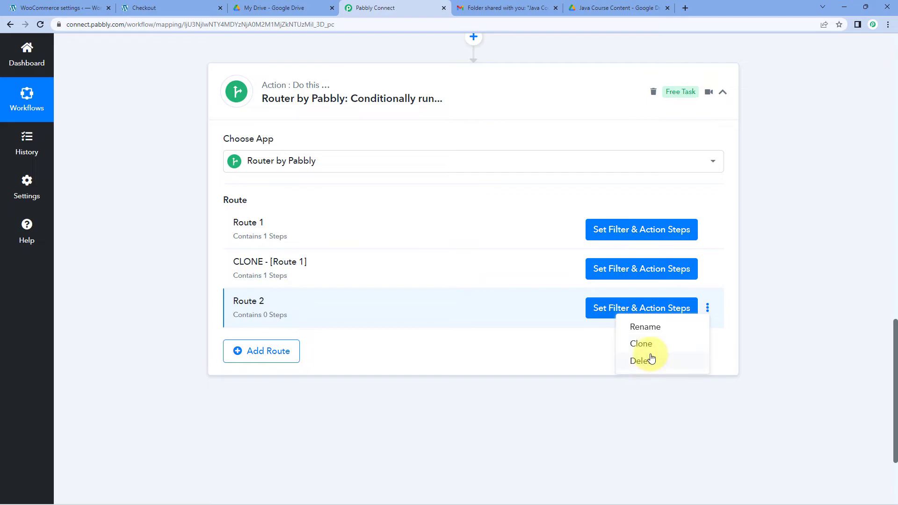
left_click(642, 361)
left_click(447, 323)
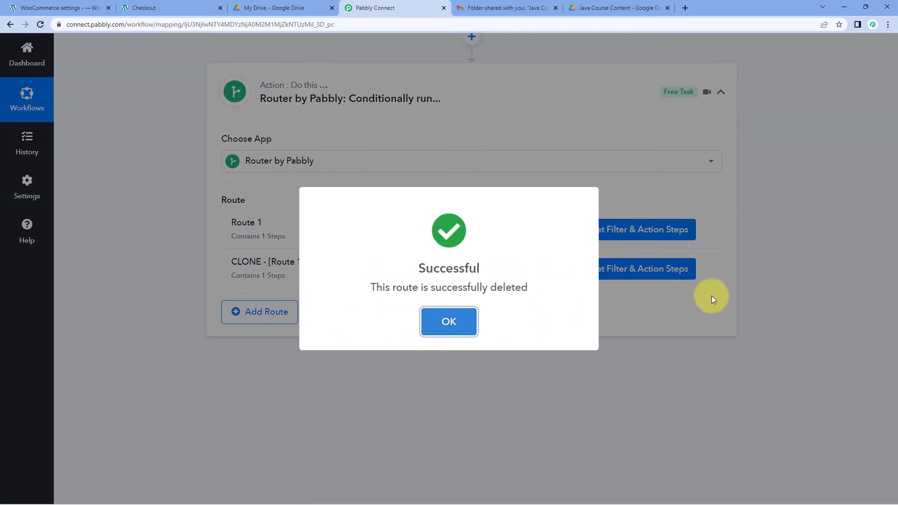
left_click(475, 317)
Rename the cloned route as PHP Course.
left_click(708, 271)
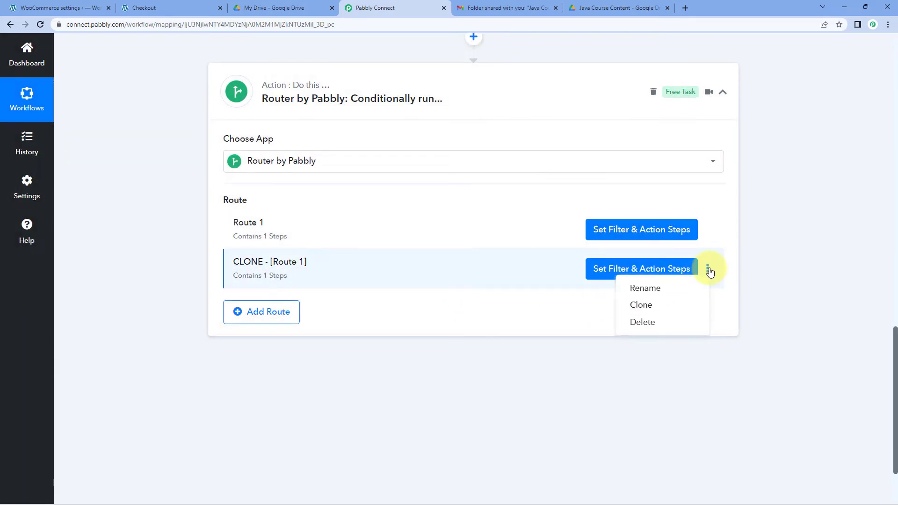
left_click(671, 287)
left_click_drag(421, 267, 271, 280)
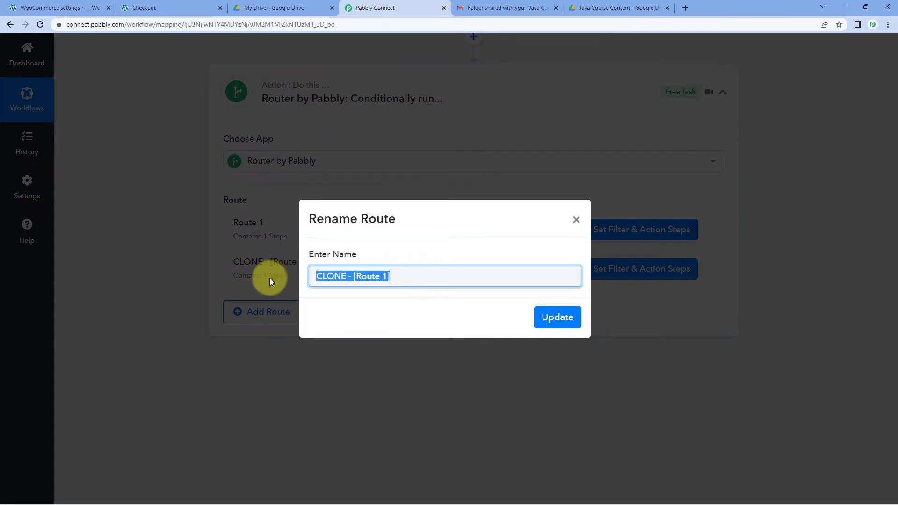
type("PHP Cour")
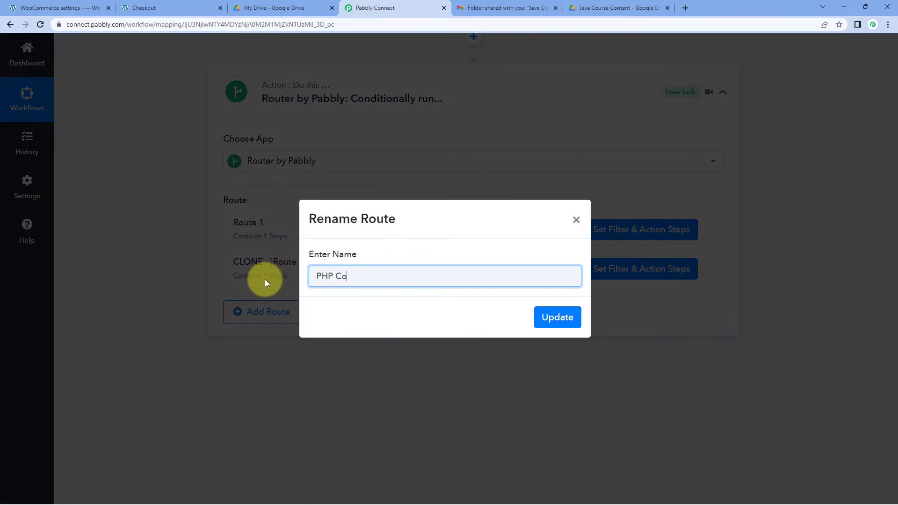
type("se")
left_click(567, 317)
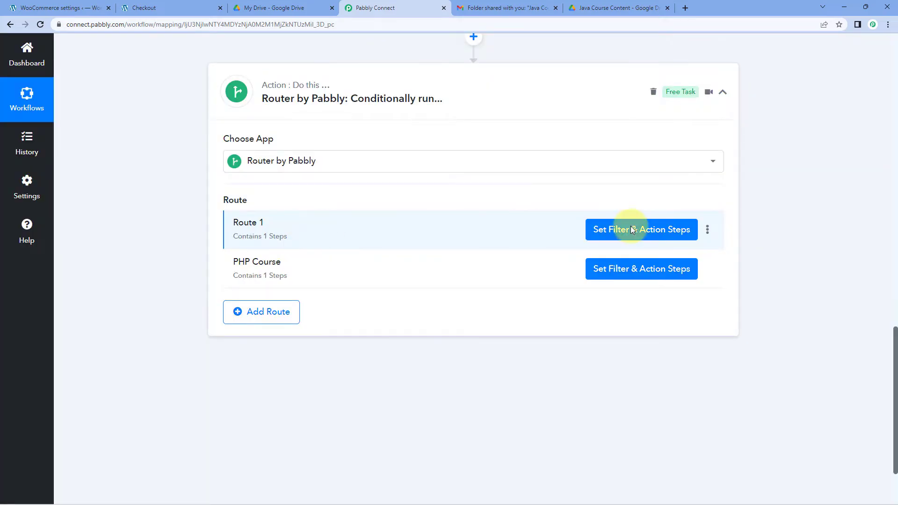
Rename Route 1 as Java Course.
left_click(708, 230)
left_click(671, 248)
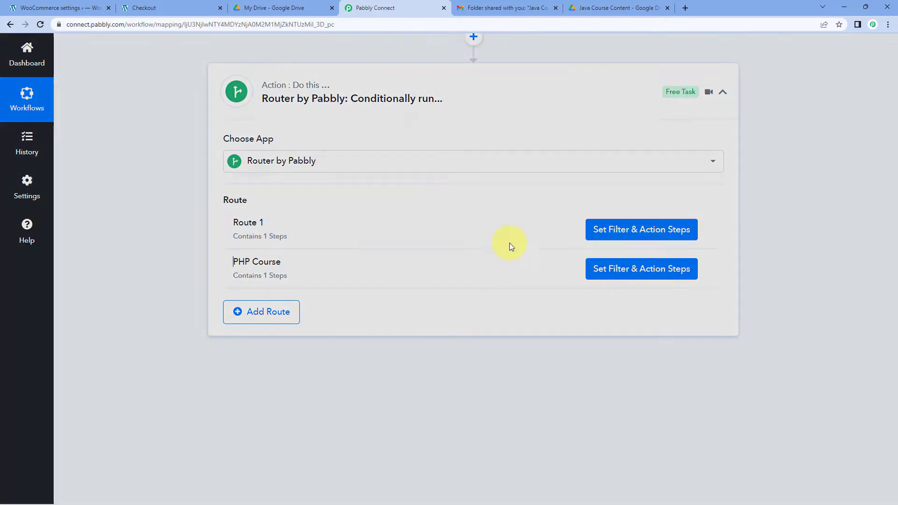
key("ctrl+a")
type("Java Cou")
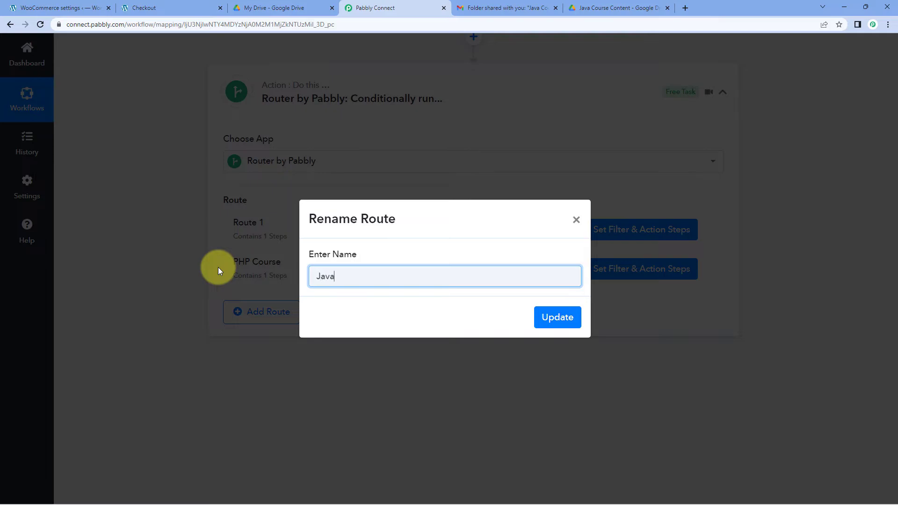
type("rse")
left_click(551, 316)
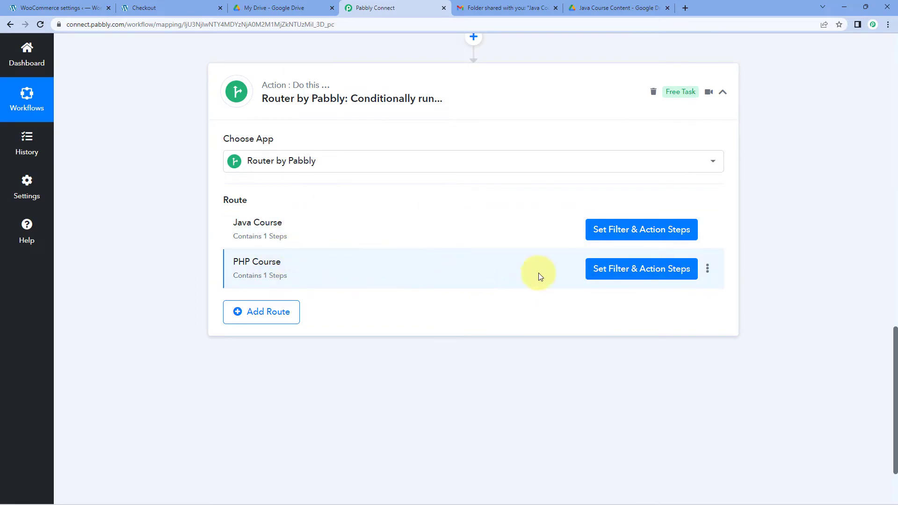
Open the PHP Course route for editing and expand its filter and Google Drive sharing steps.
left_click(625, 273)
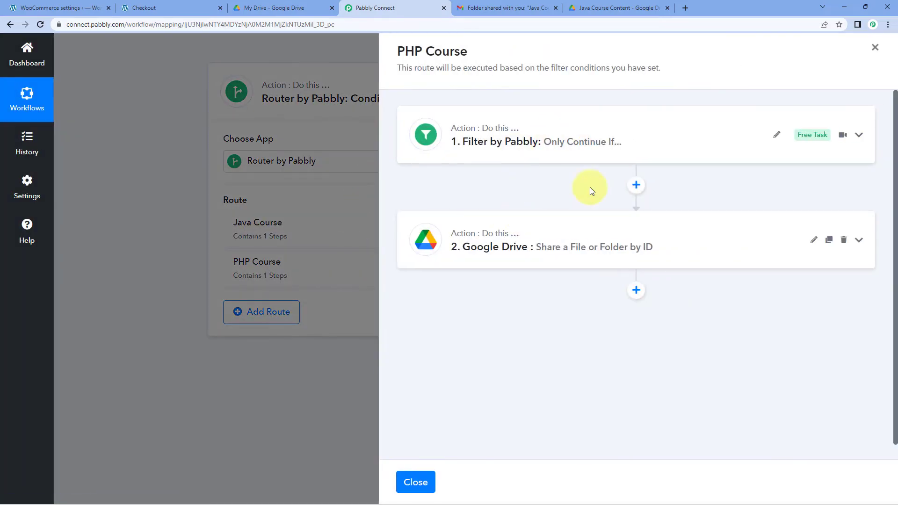
left_click(653, 142)
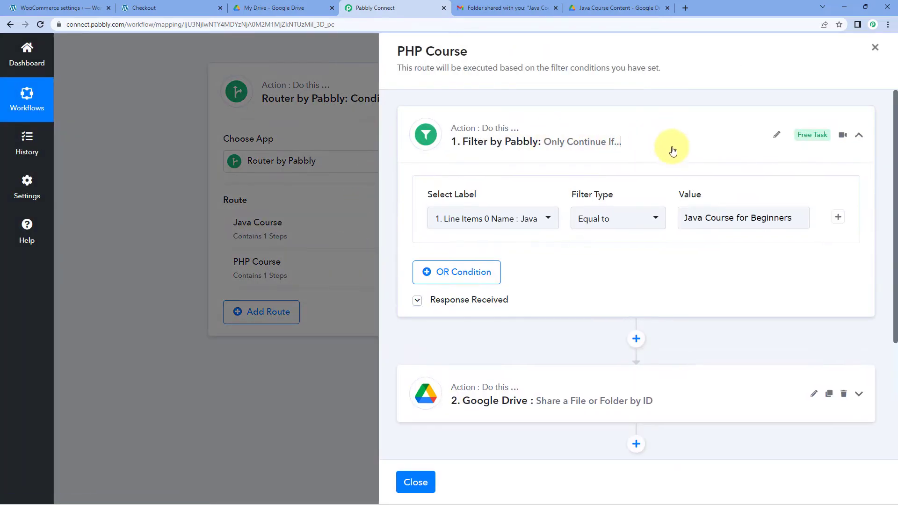
scroll(632, 281, "down", 2)
left_click(621, 352)
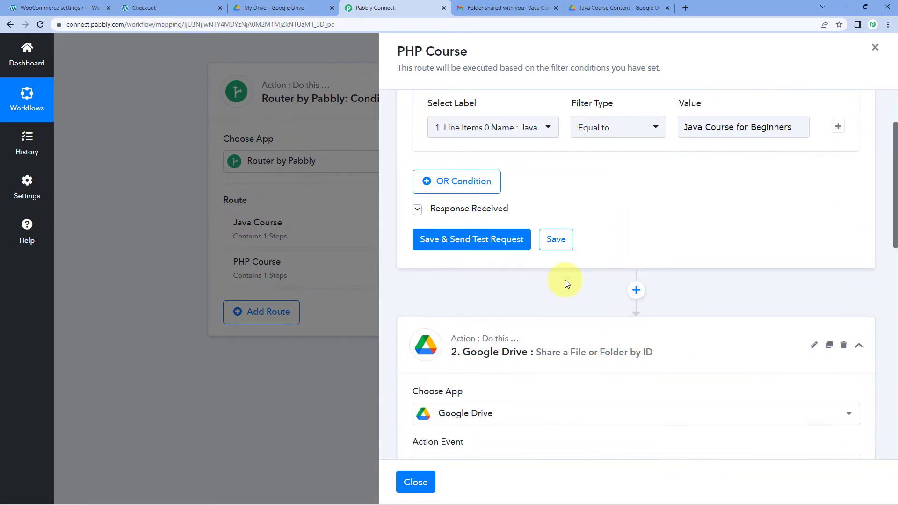
scroll(603, 234, "up", 2)
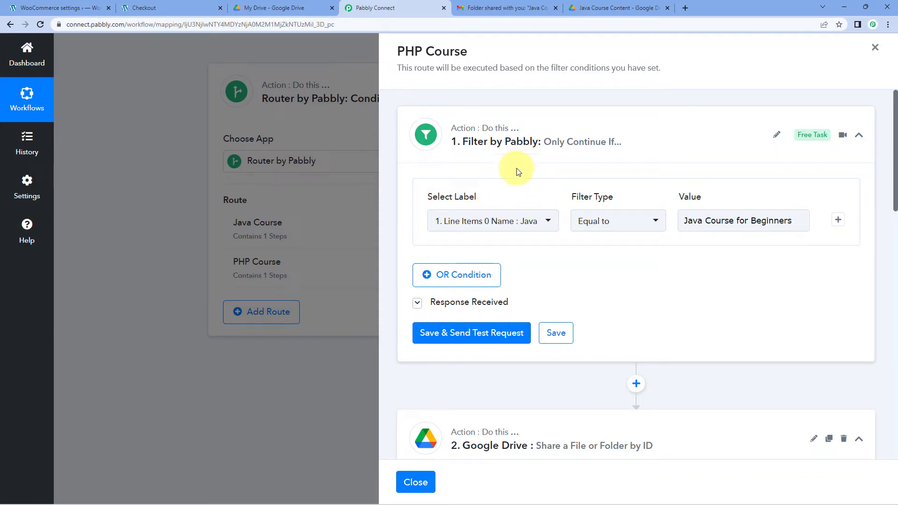
Clear the PHP route's filter value and copy the product name "PHP for Beginners" from the WooCommerce shop page.
left_click_drag(692, 226, 796, 217)
key("BackSpace")
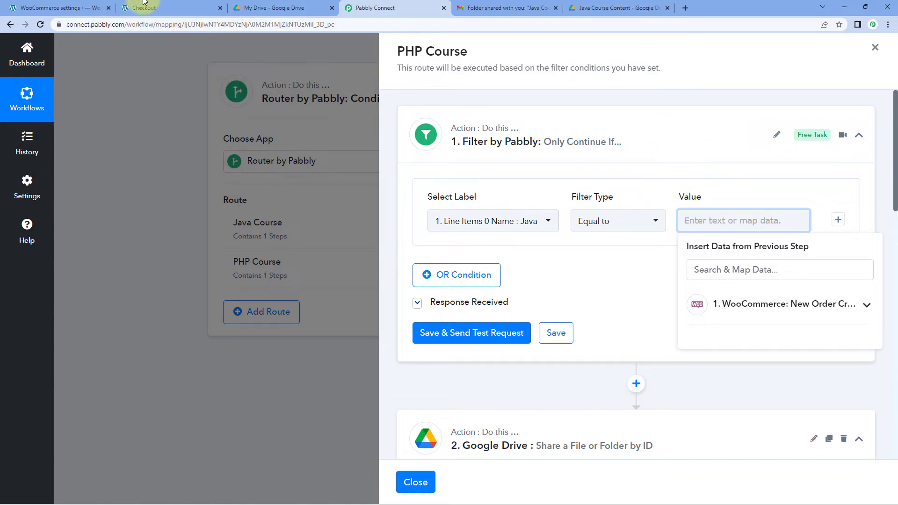
left_click(168, 5)
scroll(114, 94, "up", 4)
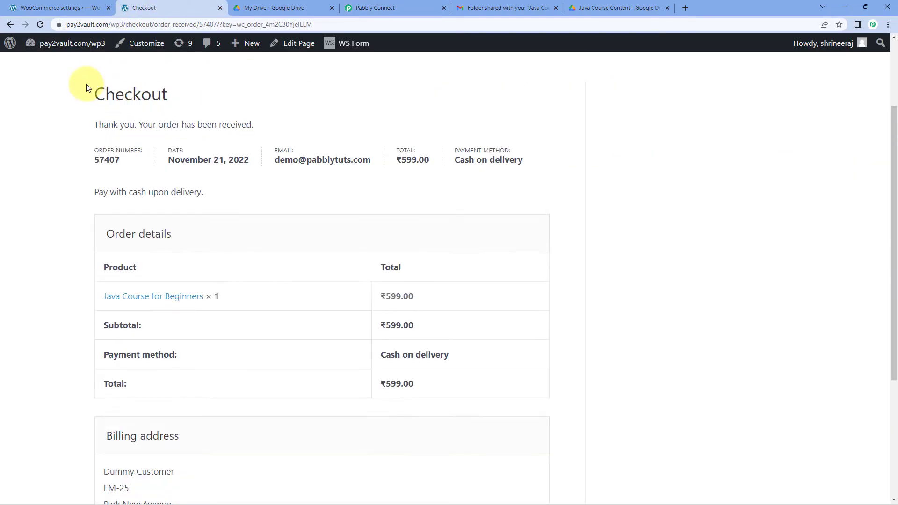
left_click(11, 24)
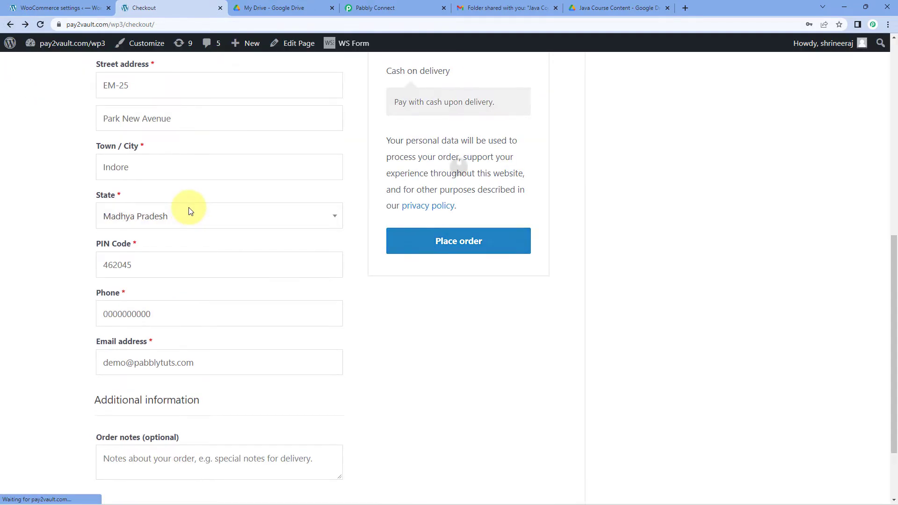
scroll(189, 209, "up", 1)
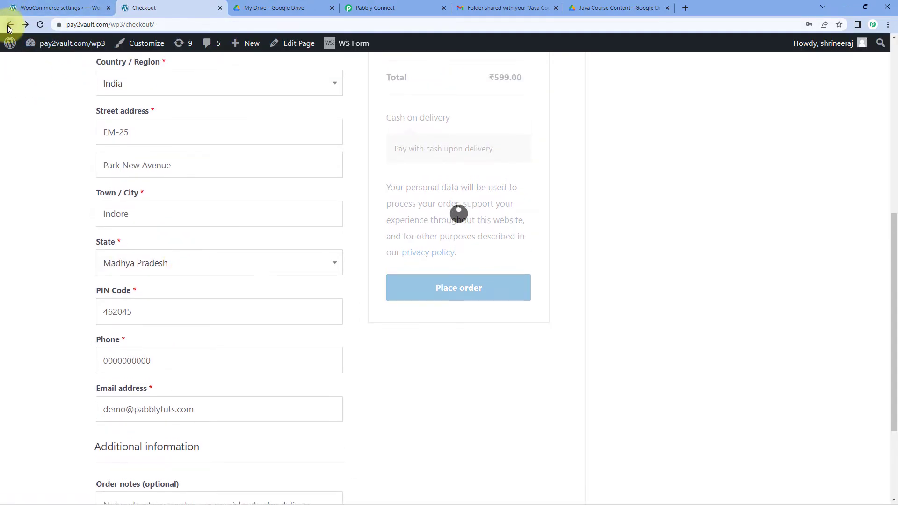
left_click(9, 26)
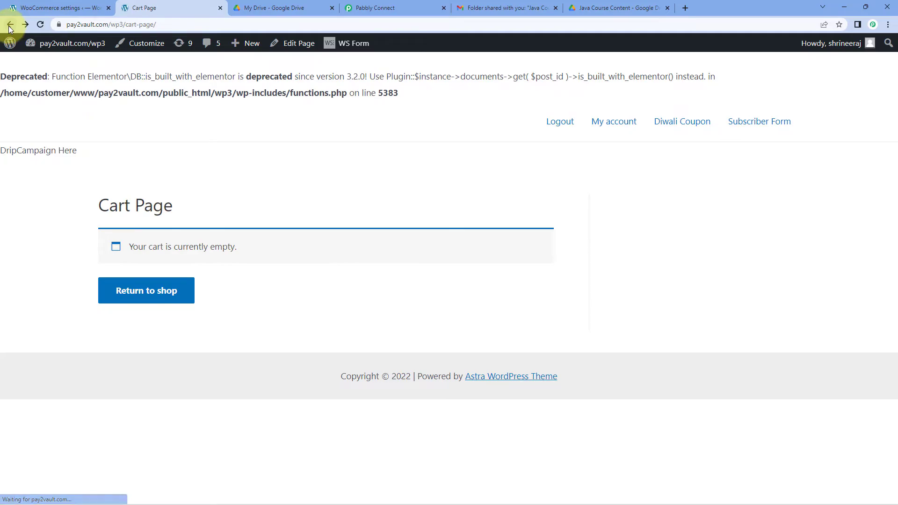
left_click(8, 27)
scroll(54, 181, "down", 3)
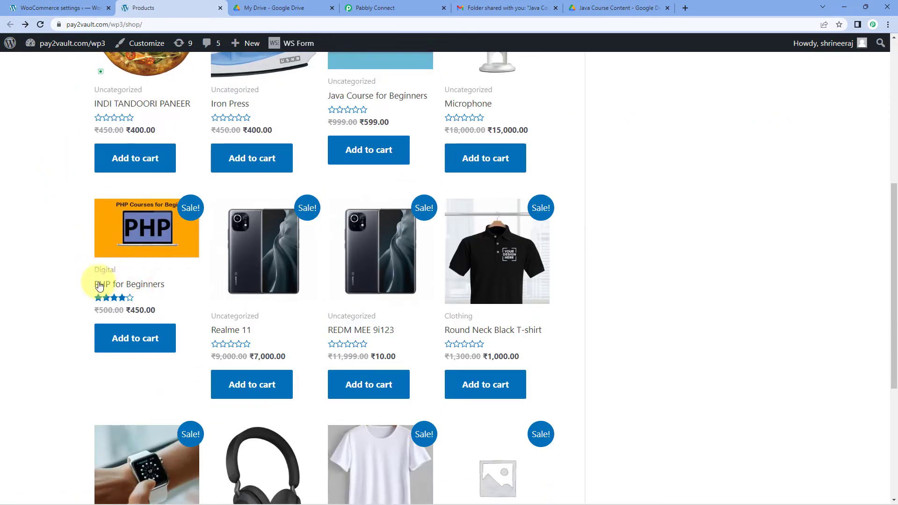
left_click_drag(90, 285, 160, 284)
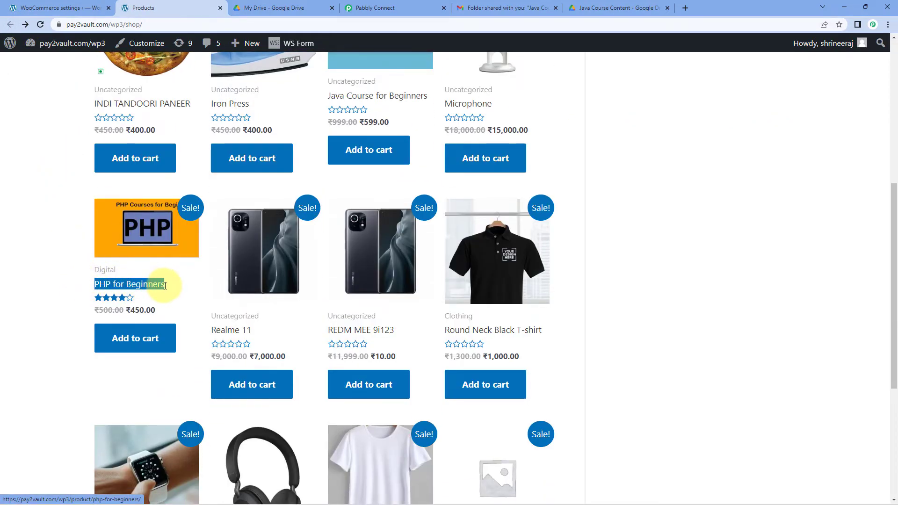
right_click(159, 286)
left_click(159, 372)
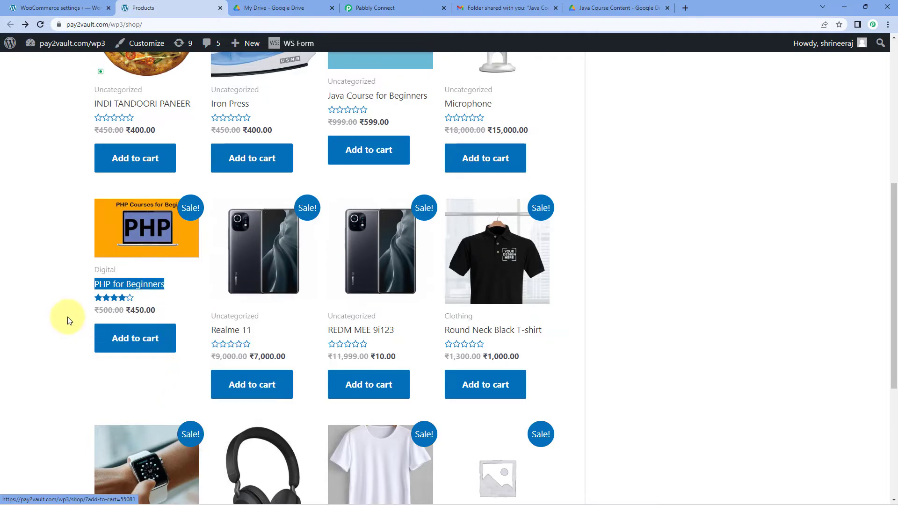
Set the PHP Course filter value to "PHP for Beginners", send a test request and check the filter's response.
left_click(69, 321)
left_click(411, 8)
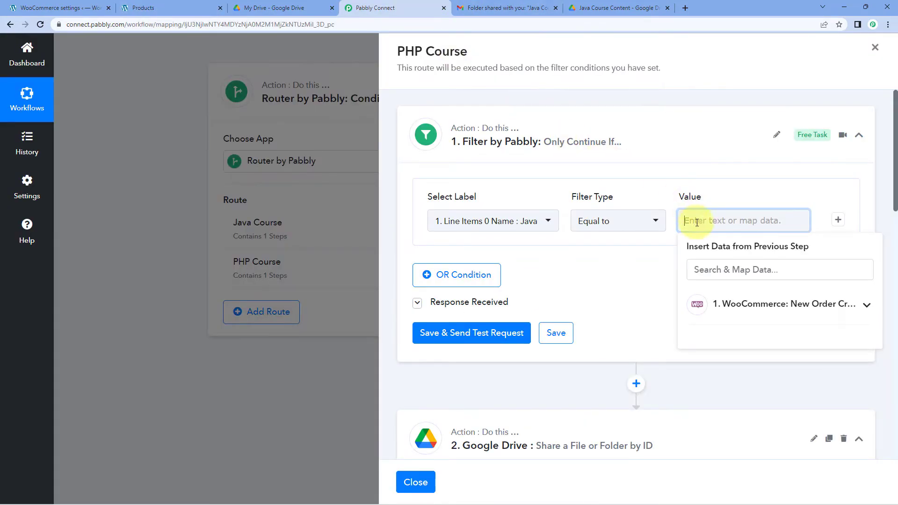
right_click(705, 227)
left_click(739, 299)
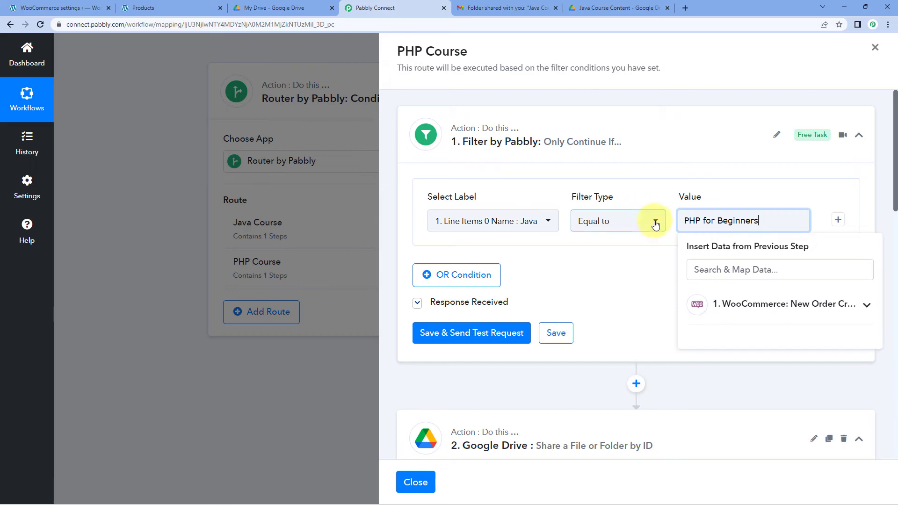
left_click(489, 333)
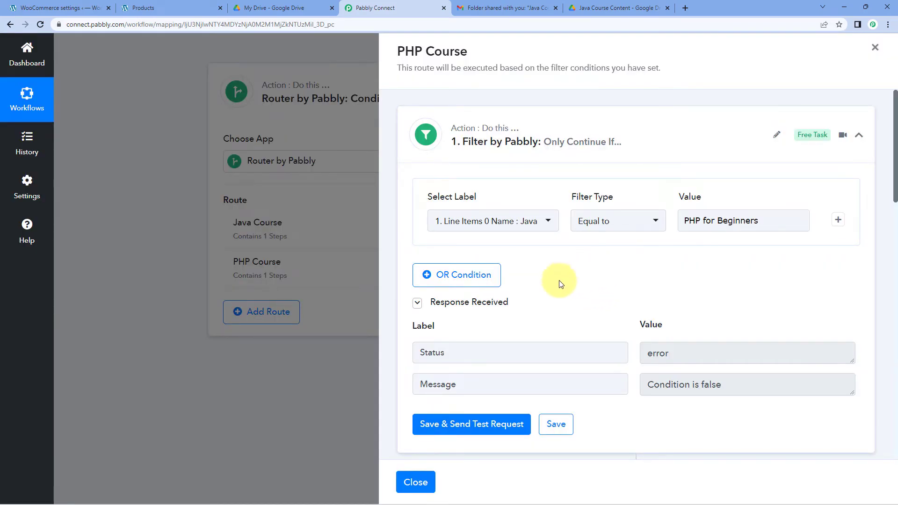
scroll(631, 316, "down", 1)
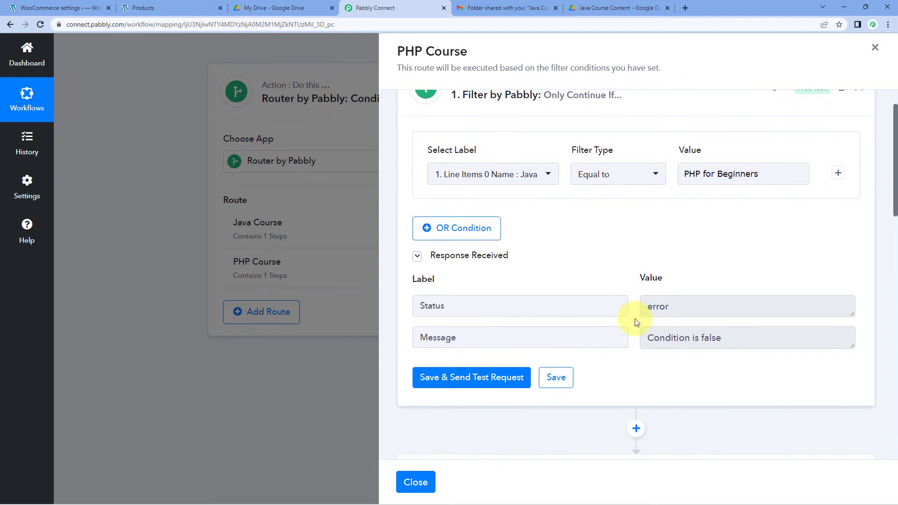
left_click_drag(647, 336, 738, 337)
left_click(737, 337)
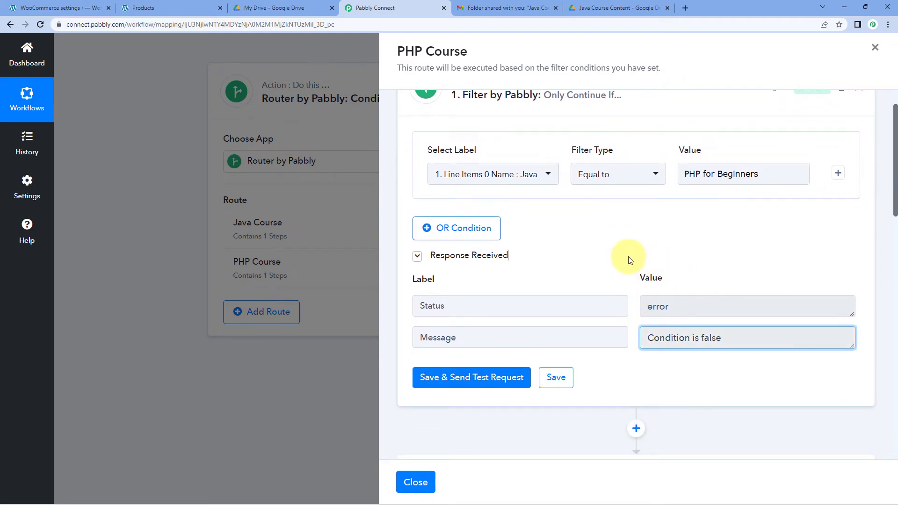
left_click(547, 175)
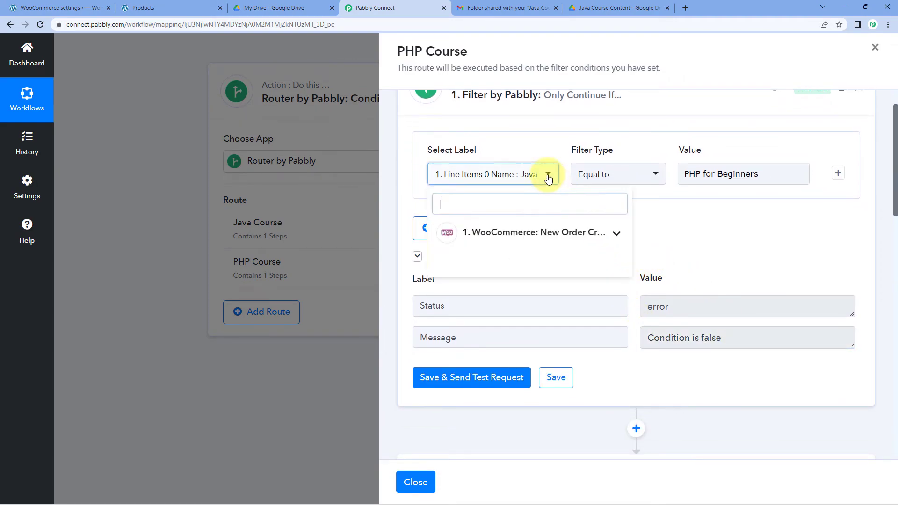
left_click(692, 265)
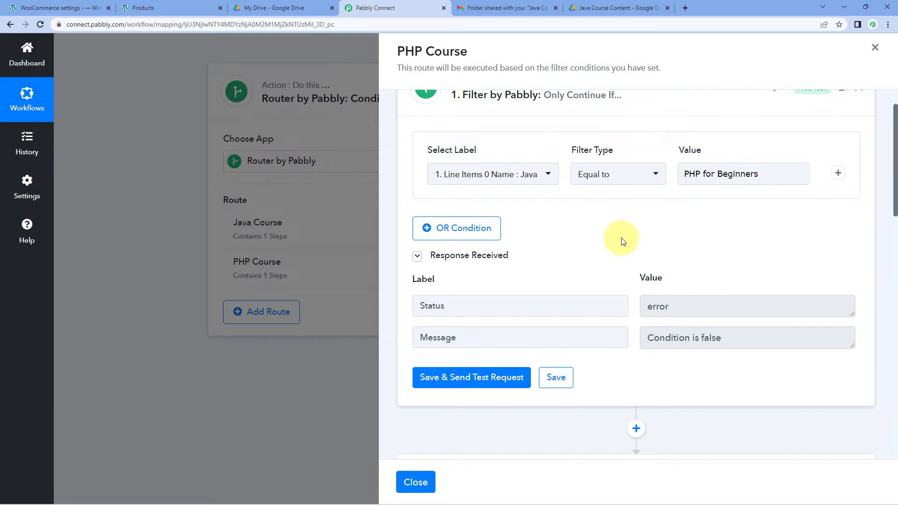
Connect the PHP route's Google Drive step using the existing connection Google Drive #357.
scroll(623, 241, "down", 5)
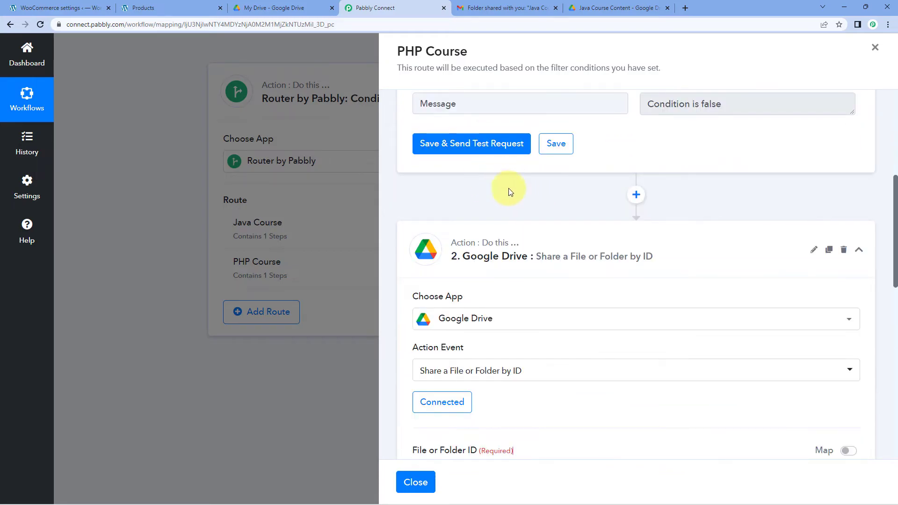
scroll(619, 209, "down", 3)
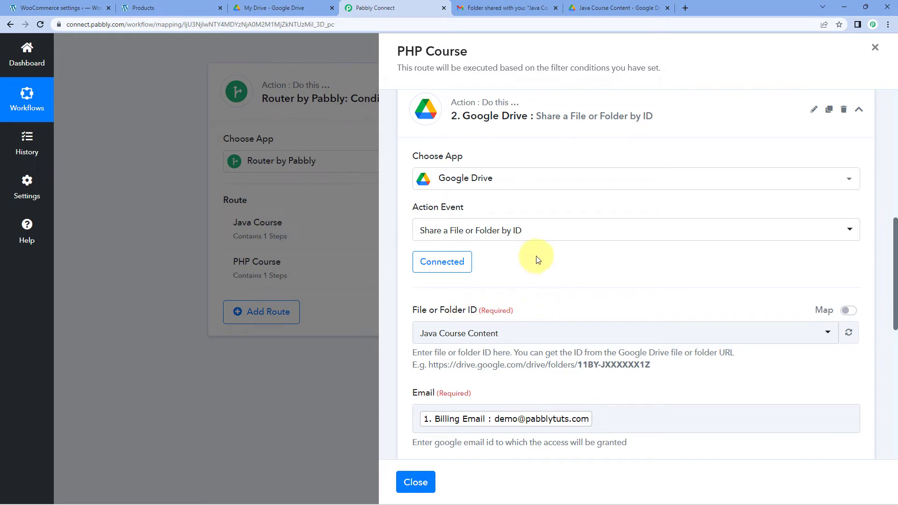
left_click(437, 267)
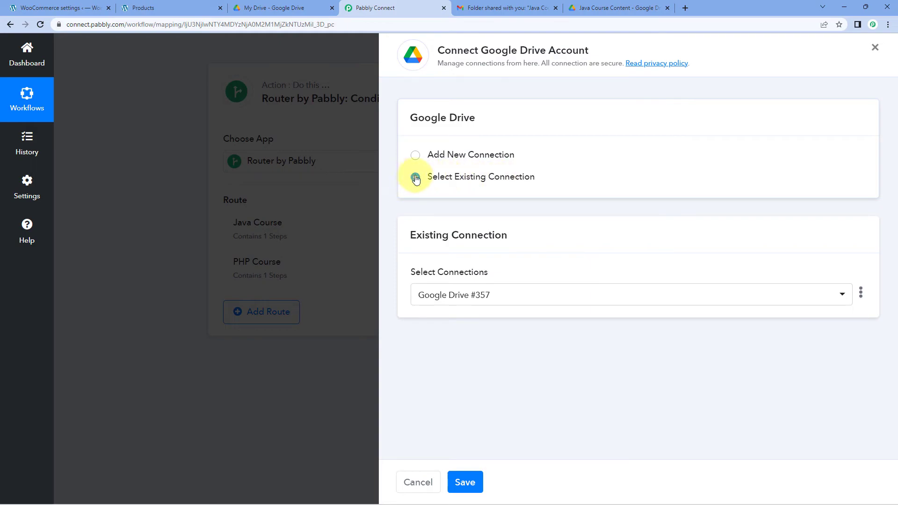
left_click(465, 482)
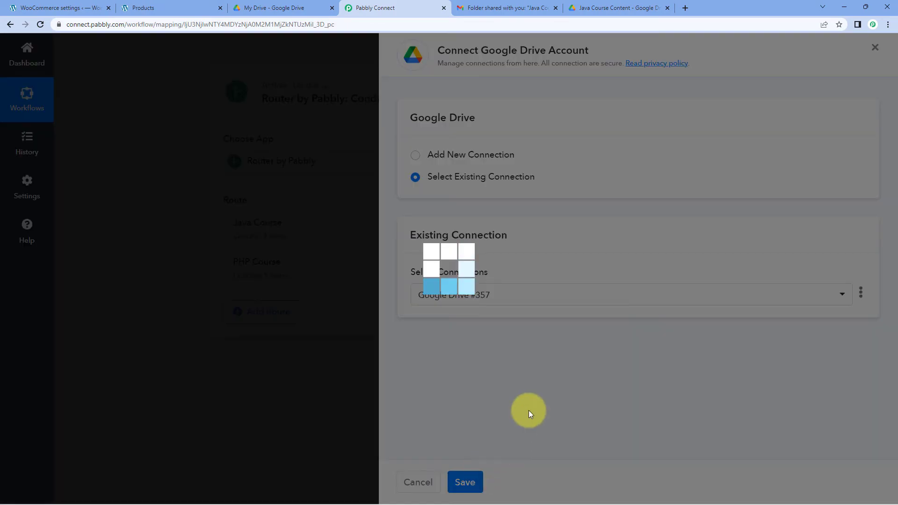
Set the shared folder to PHP Course Content and check that folder in Google Drive.
scroll(499, 292, "down", 2)
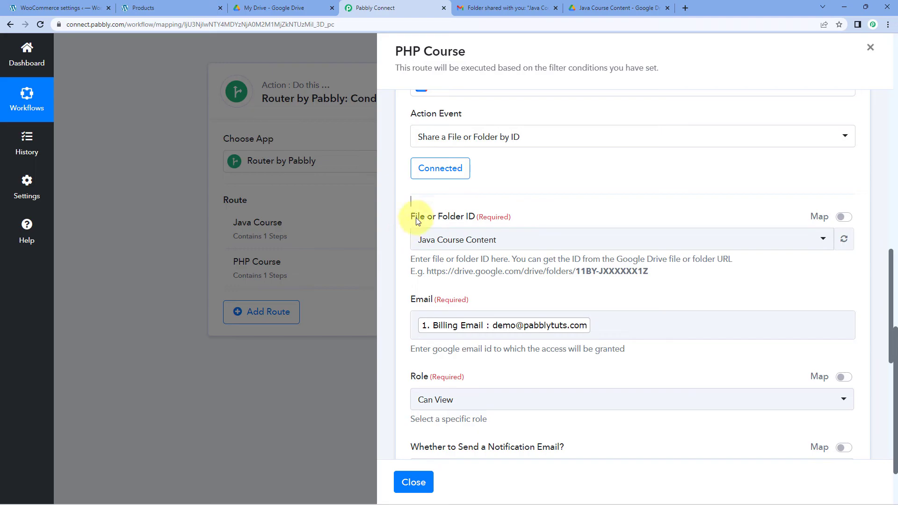
left_click(535, 241)
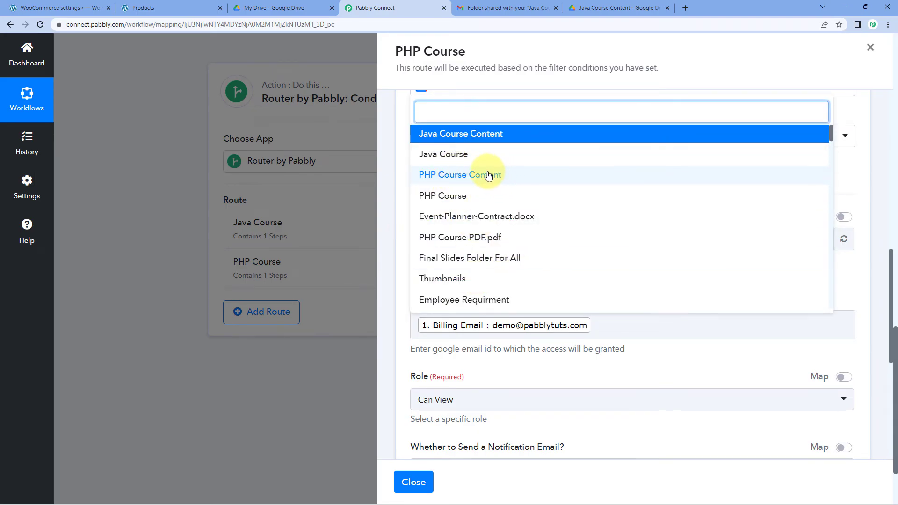
left_click(473, 182)
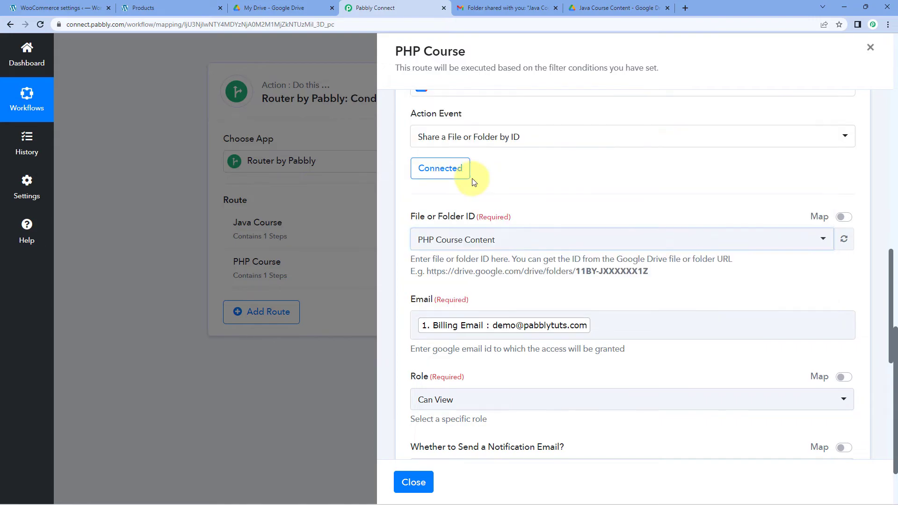
left_click(262, 8)
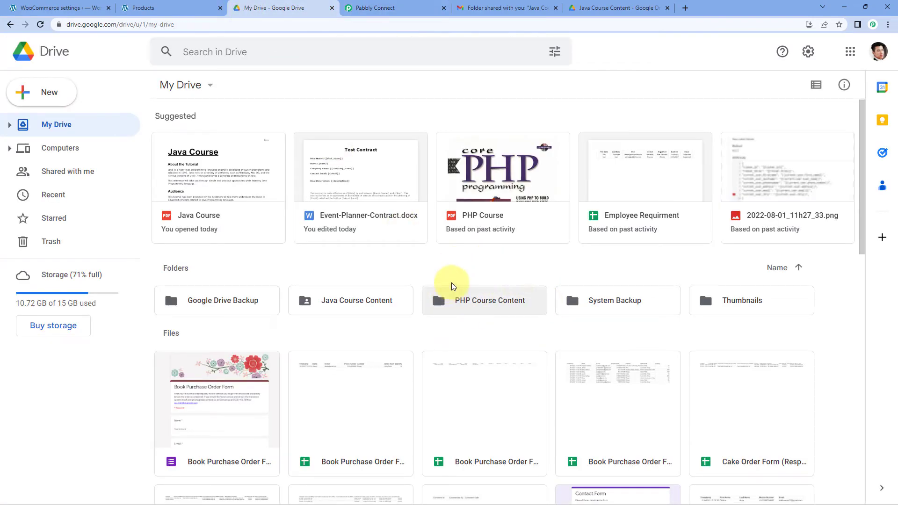
left_click(409, 7)
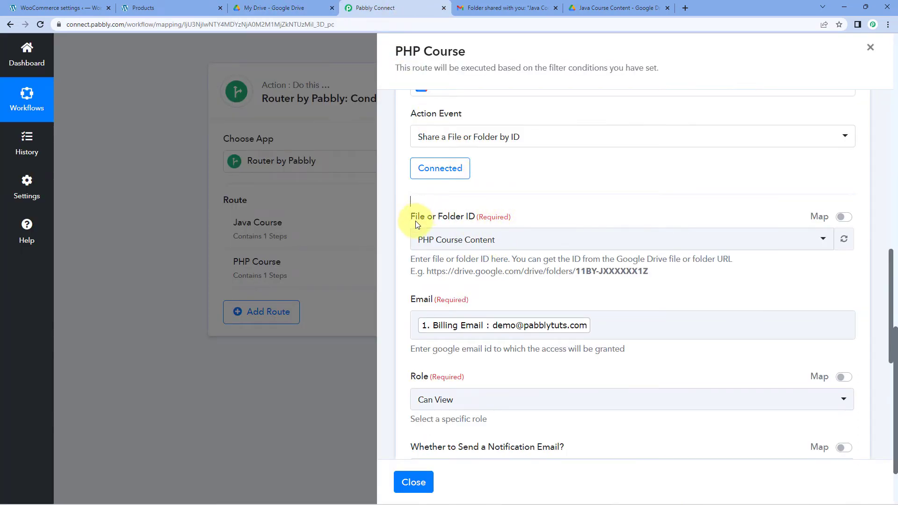
Save the PHP route's Google Drive sharing step without sending a test request.
scroll(534, 217, "down", 2)
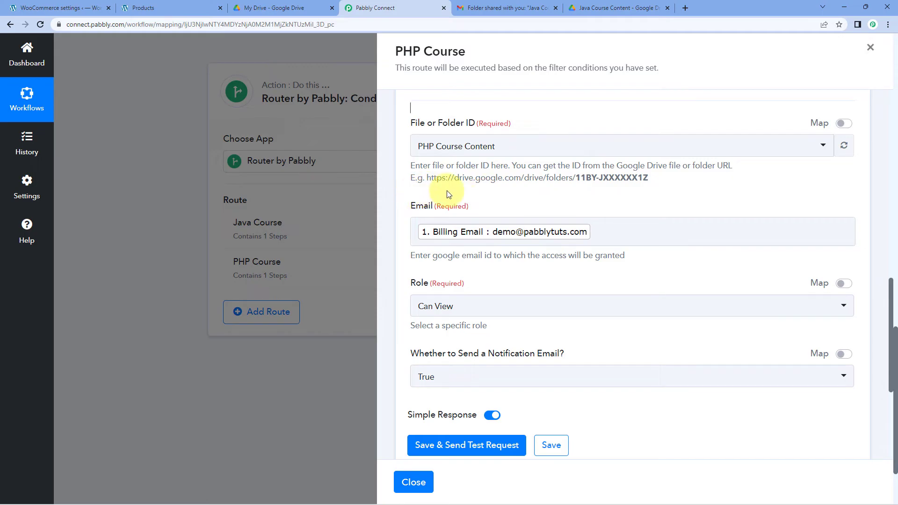
scroll(541, 217, "down", 2)
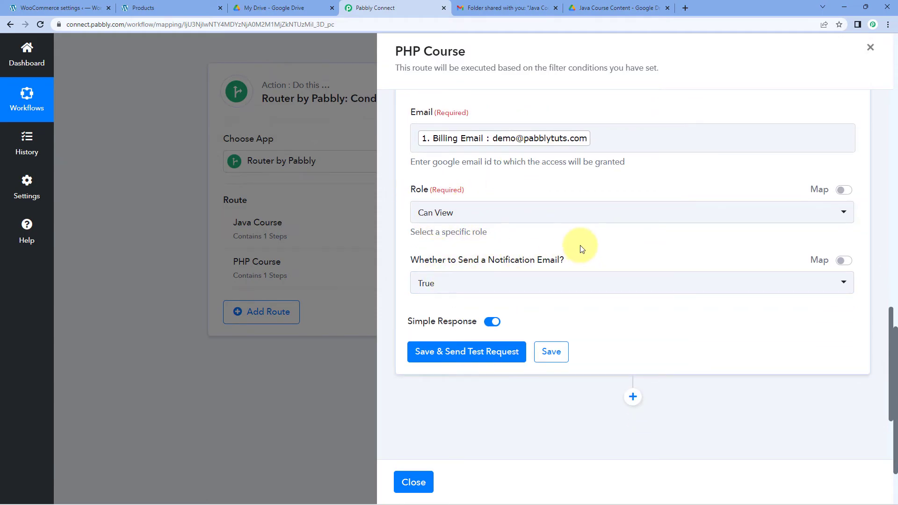
left_click(556, 351)
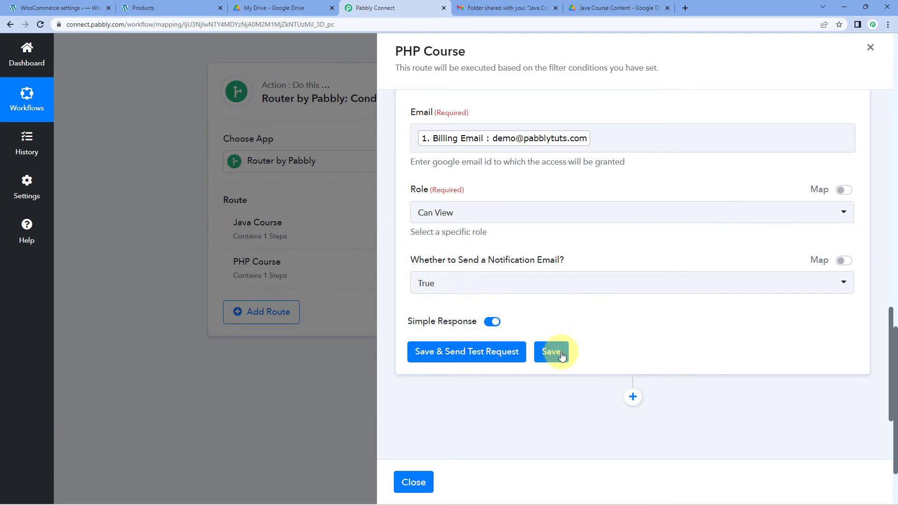
left_click(561, 355)
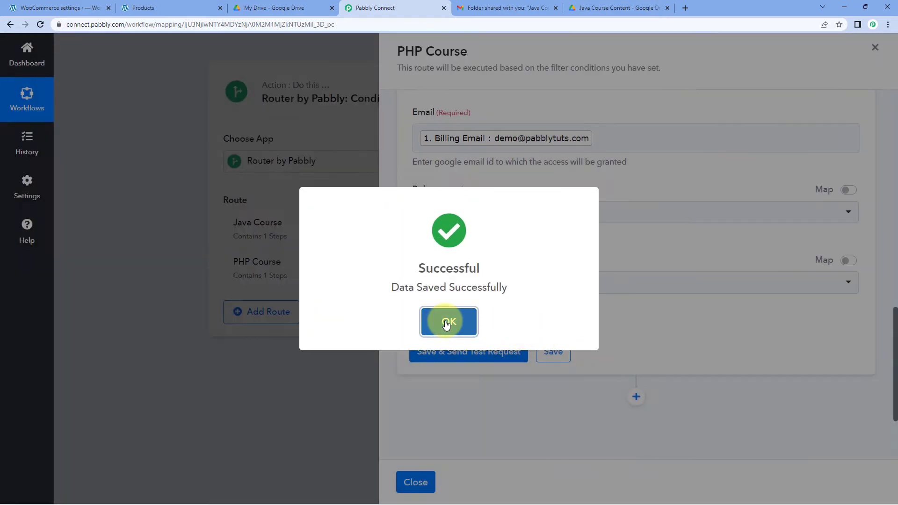
left_click(446, 323)
Collapse the filter and Google Drive steps and close the PHP Course route.
scroll(650, 335, "up", 7)
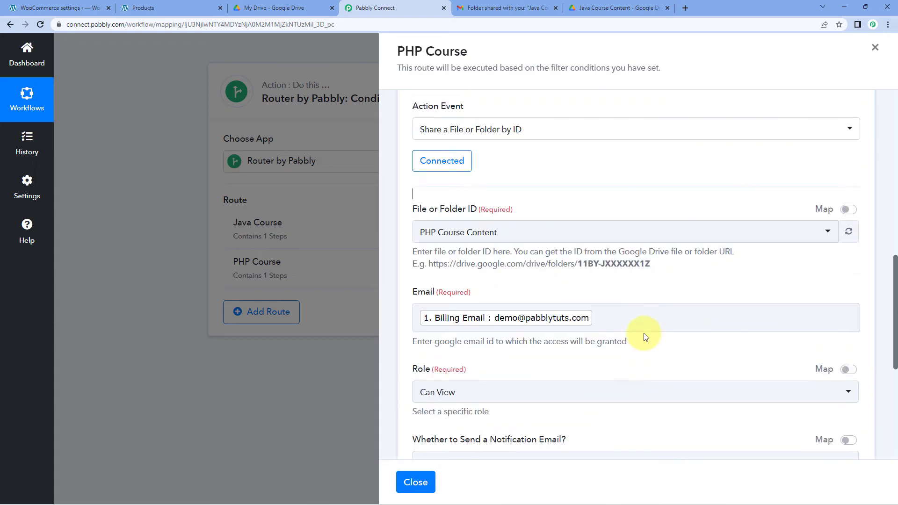
scroll(615, 236, "up", 8)
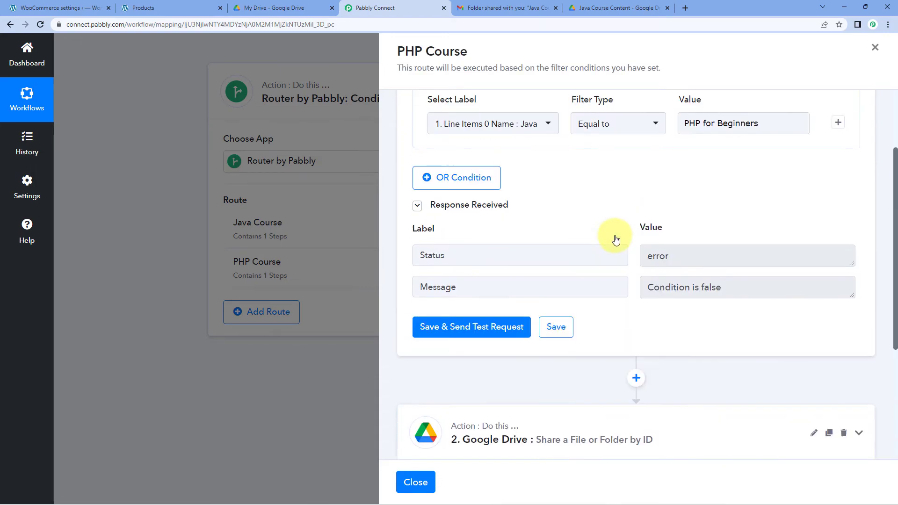
left_click(585, 152)
left_click(415, 481)
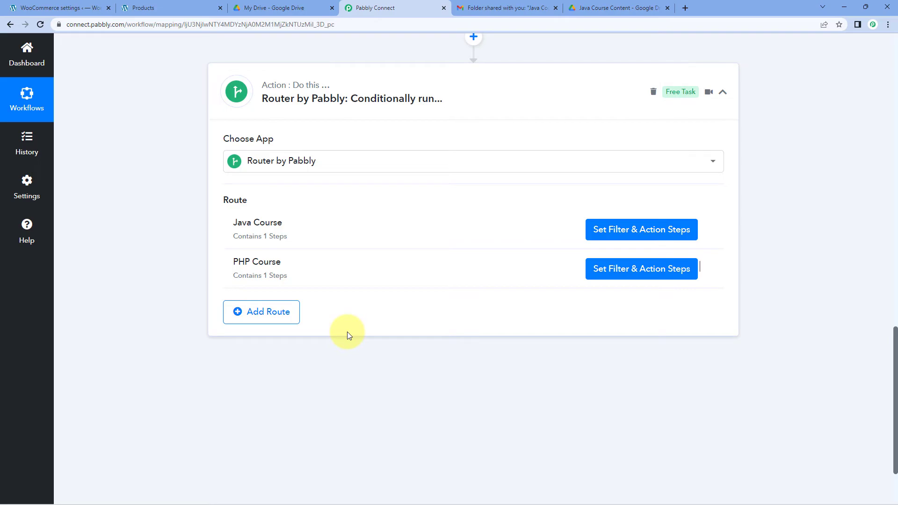
Collapse the router and the WooCommerce New Order Created trigger in the workflow.
scroll(363, 355, "up", 3)
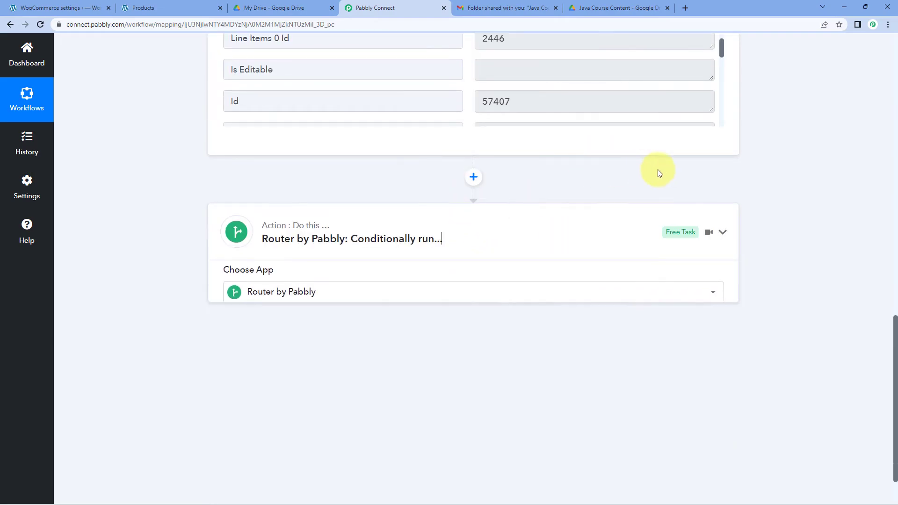
scroll(737, 204, "up", 10)
scroll(738, 204, "up", 2)
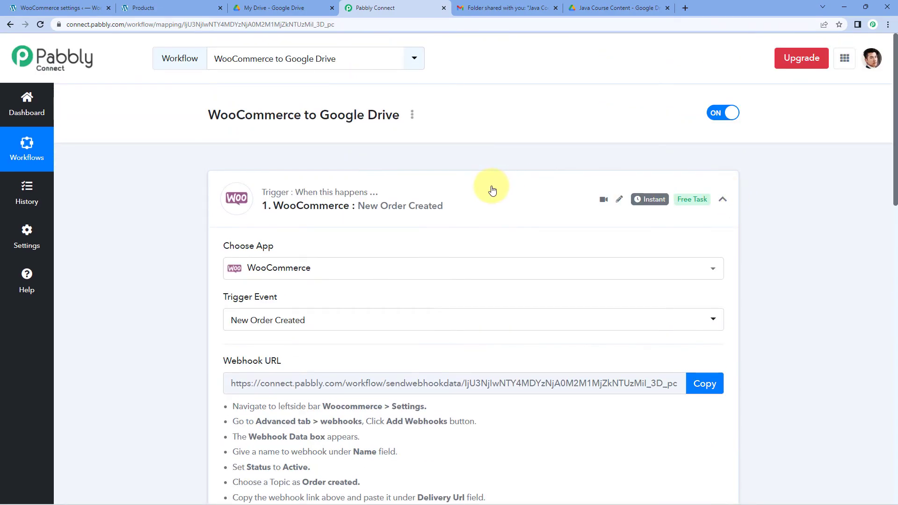
left_click(475, 194)
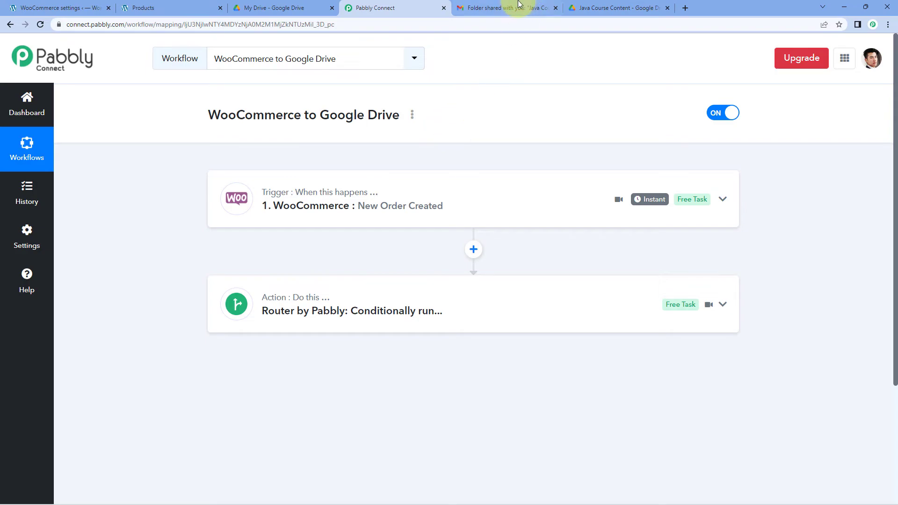
Return Gmail to the inbox list, and add PHP for Beginners to the cart in the WooCommerce shop.
left_click(465, 7)
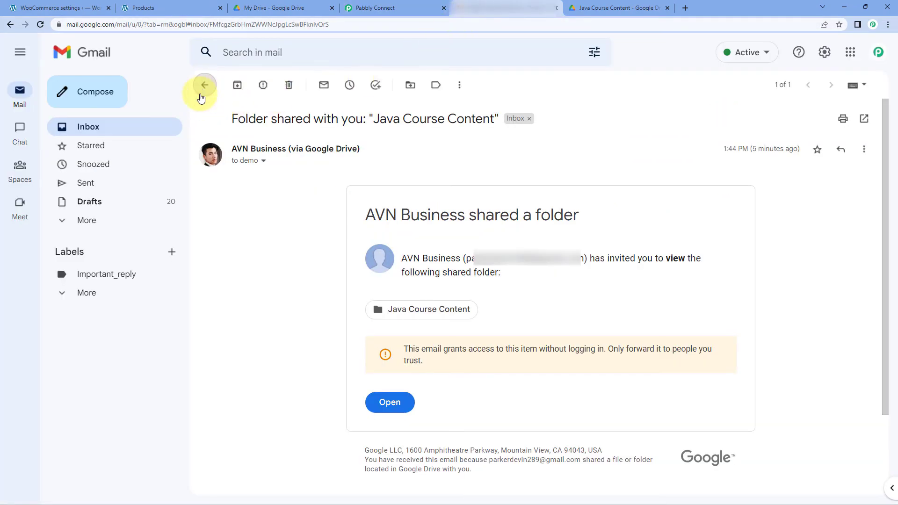
left_click(205, 85)
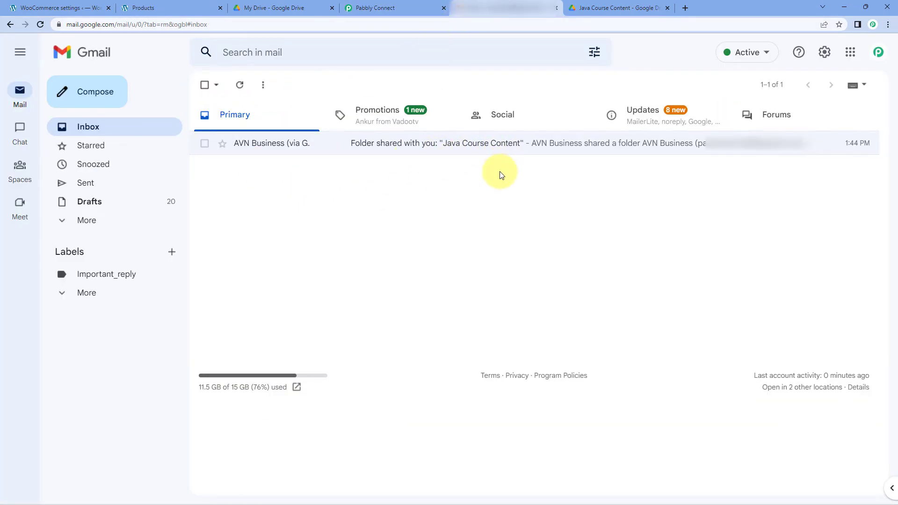
left_click(187, 7)
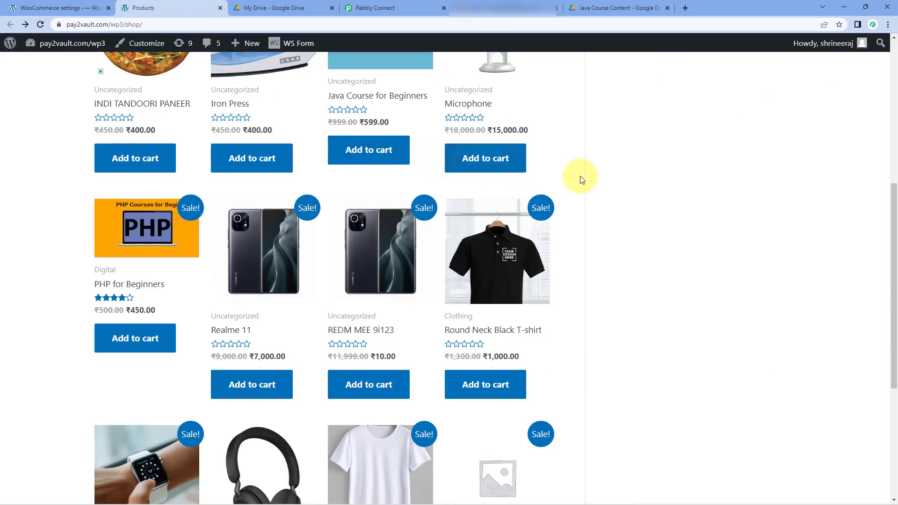
scroll(579, 178, "up", 2)
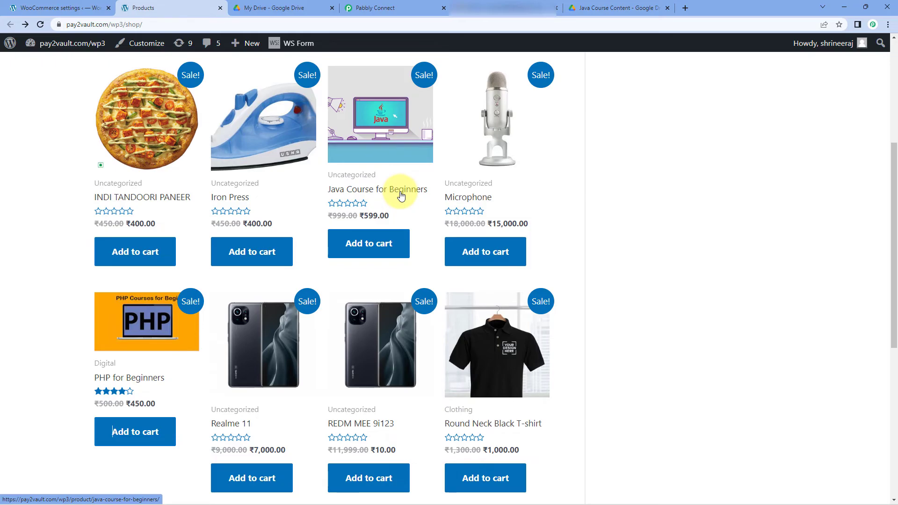
scroll(280, 215, "down", 3)
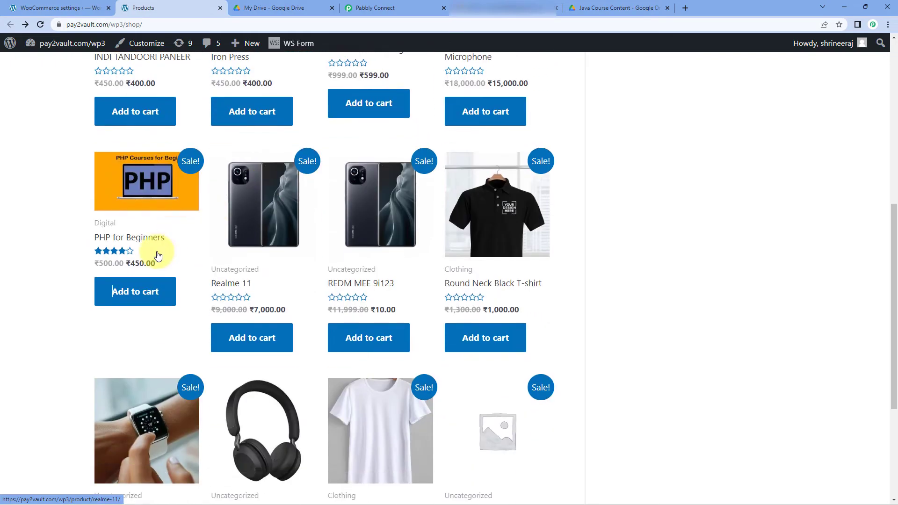
left_click(143, 295)
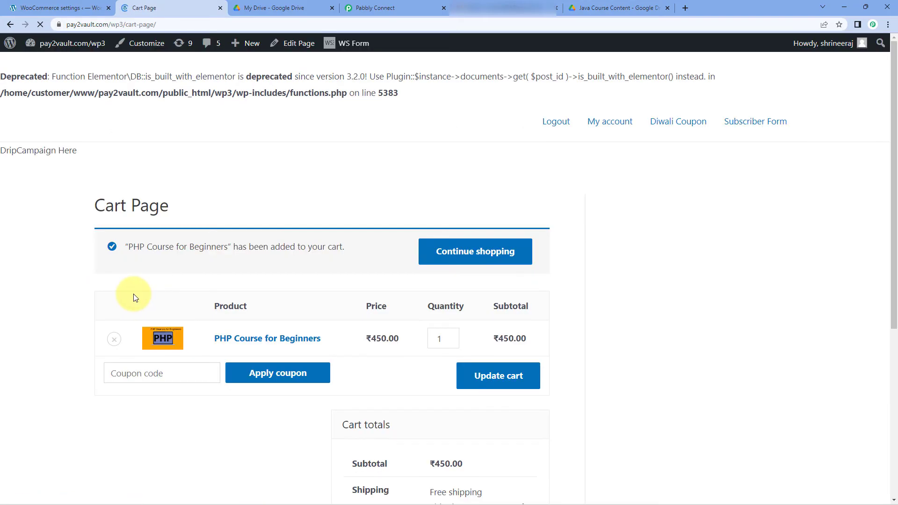
Proceed to checkout with the PHP course, review the prefilled billing details and place the cash on delivery order.
scroll(437, 338, "down", 5)
left_click(498, 405)
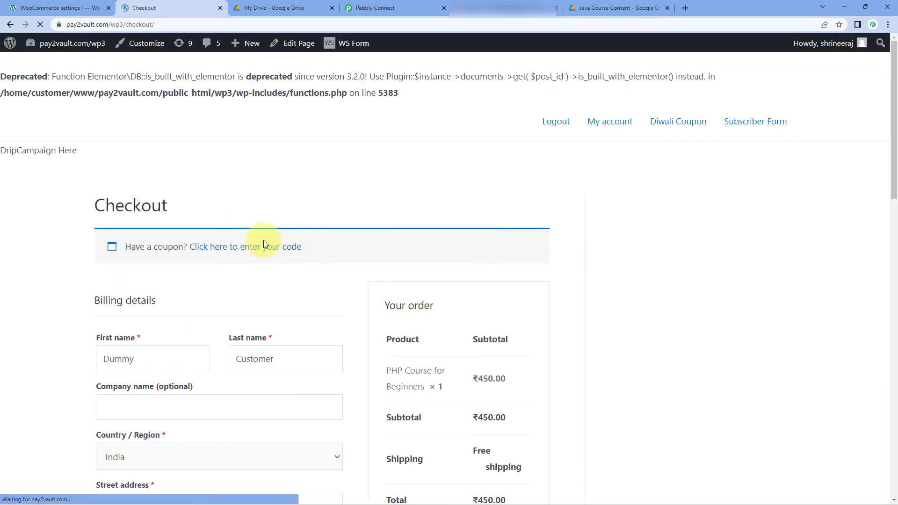
scroll(69, 196, "down", 4)
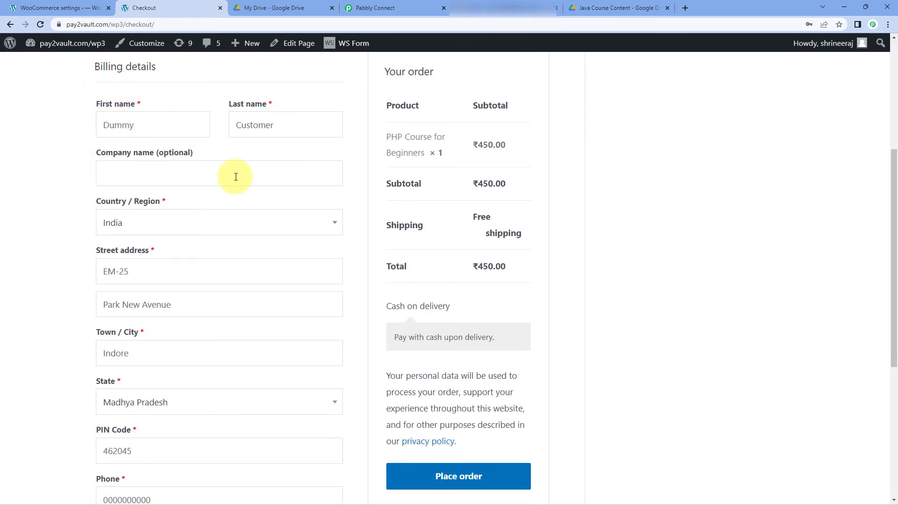
scroll(234, 176, "down", 3)
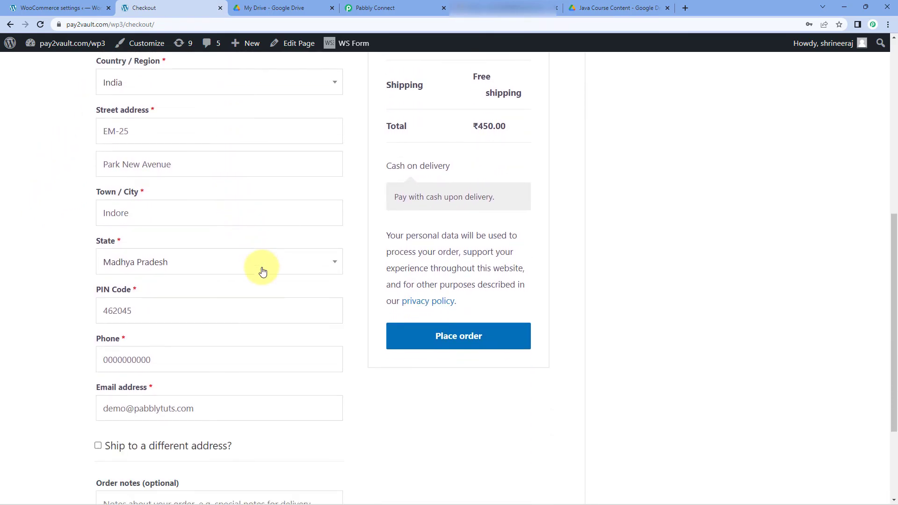
scroll(253, 269, "down", 3)
left_click(493, 201)
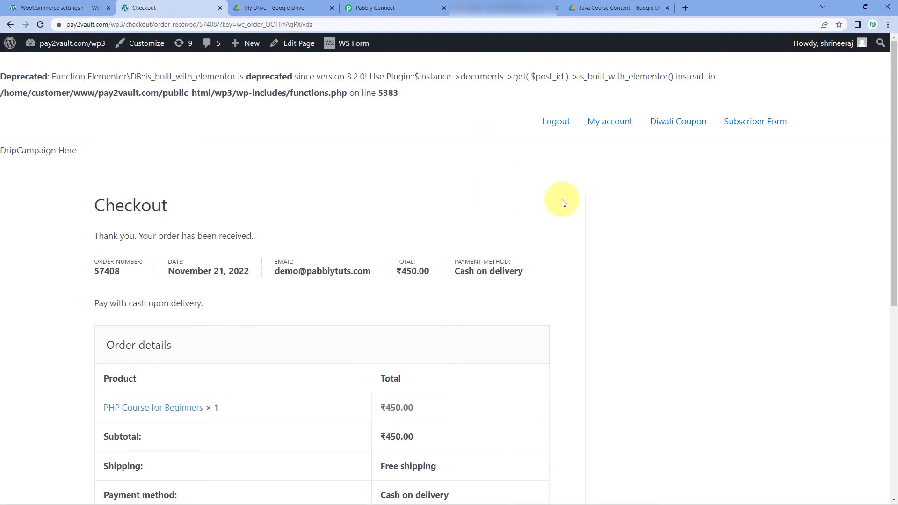
Review the order confirmation, checking the purchased product in the order details.
scroll(71, 198, "down", 2)
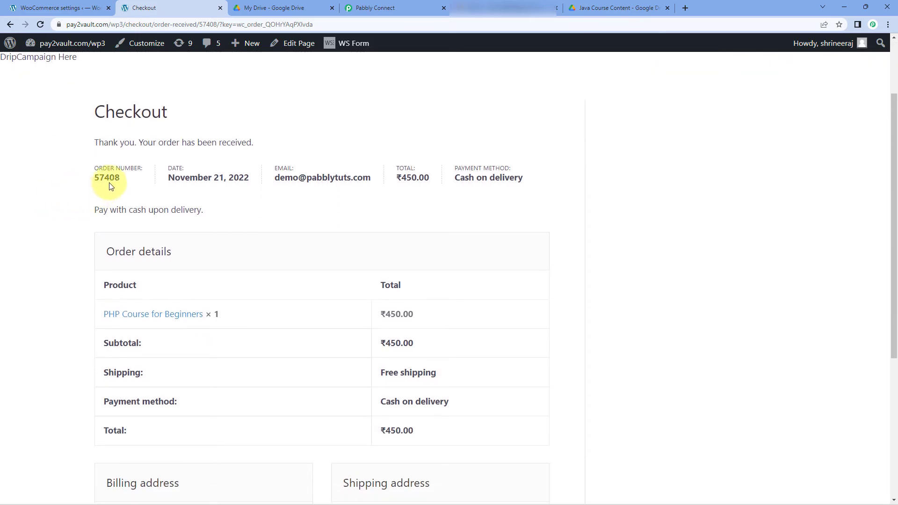
left_click_drag(102, 314, 206, 315)
left_click(39, 293)
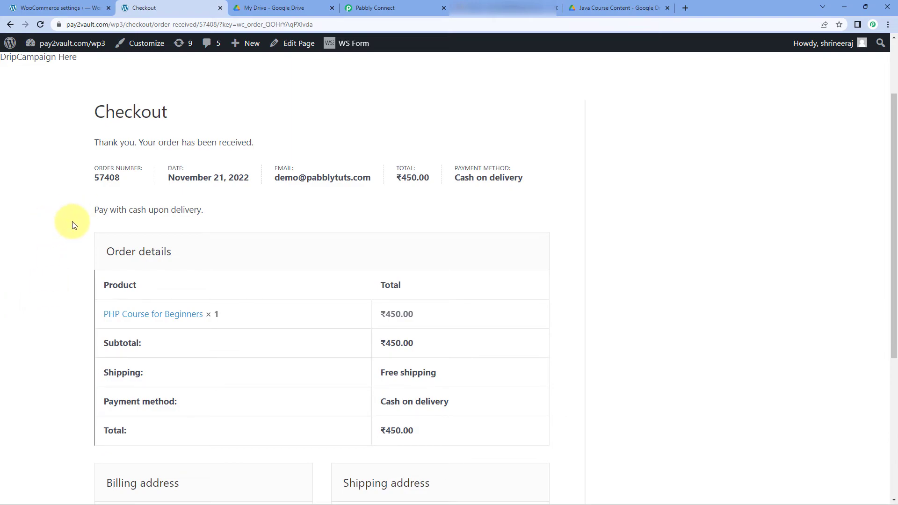
left_click_drag(101, 313, 204, 314)
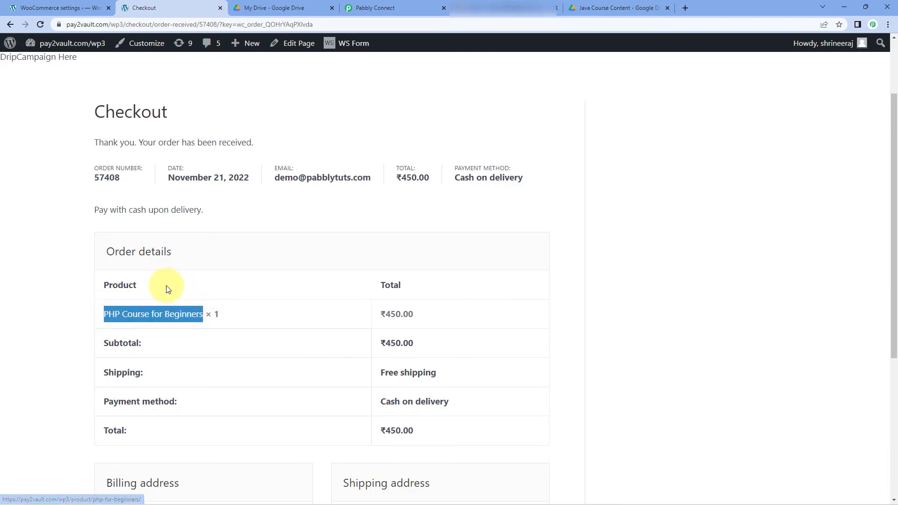
left_click(235, 213)
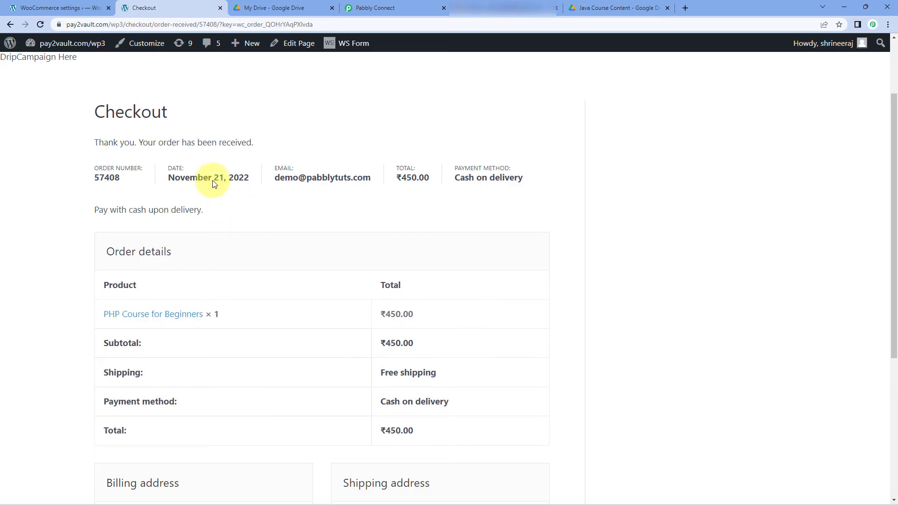
Check the Pabbly Connect workflow, and open the "PHP Course Content" folder-sharing email in the Gmail inbox.
left_click(377, 8)
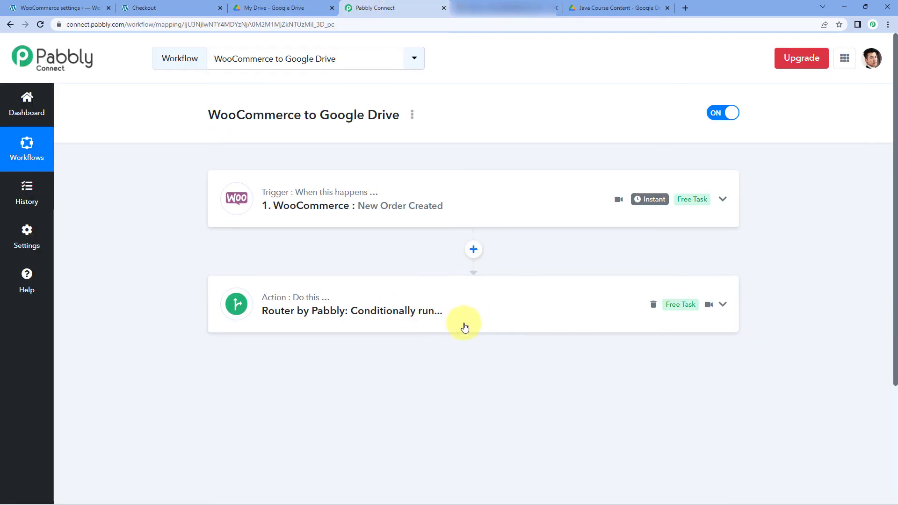
left_click(512, 6)
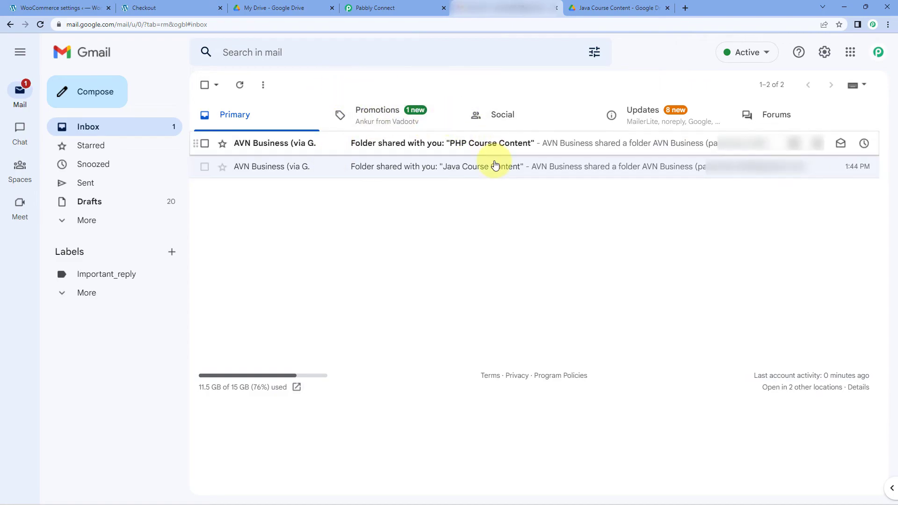
left_click(335, 148)
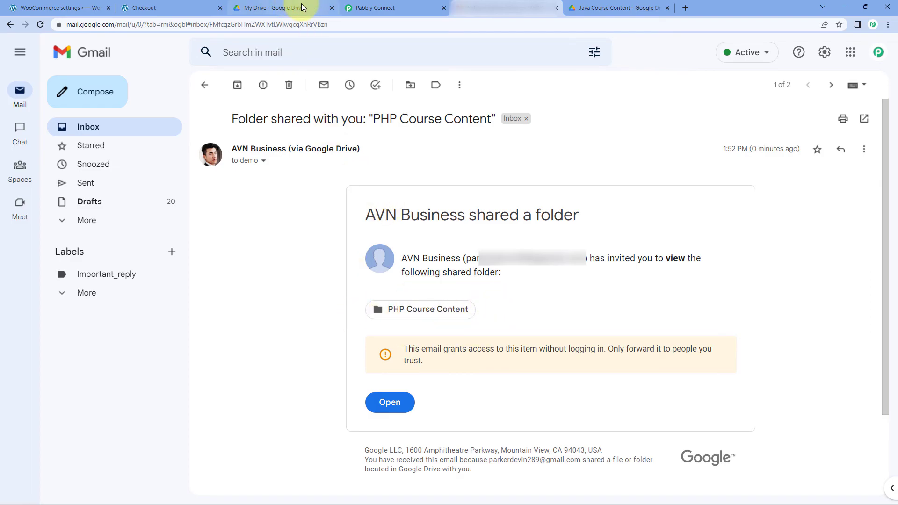
Check the PHP Course Content folder in My Drive, and open it from the Gmail sharing email by accepting the invitation.
left_click(280, 8)
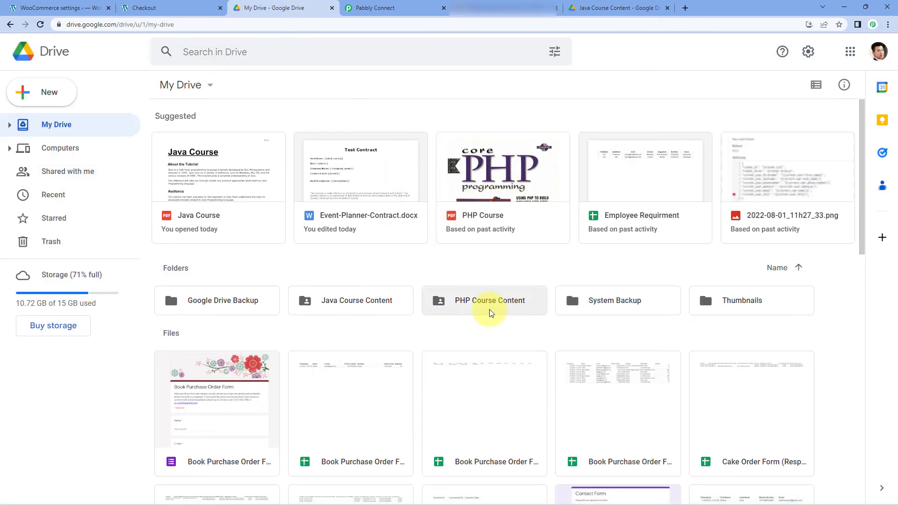
left_click(489, 8)
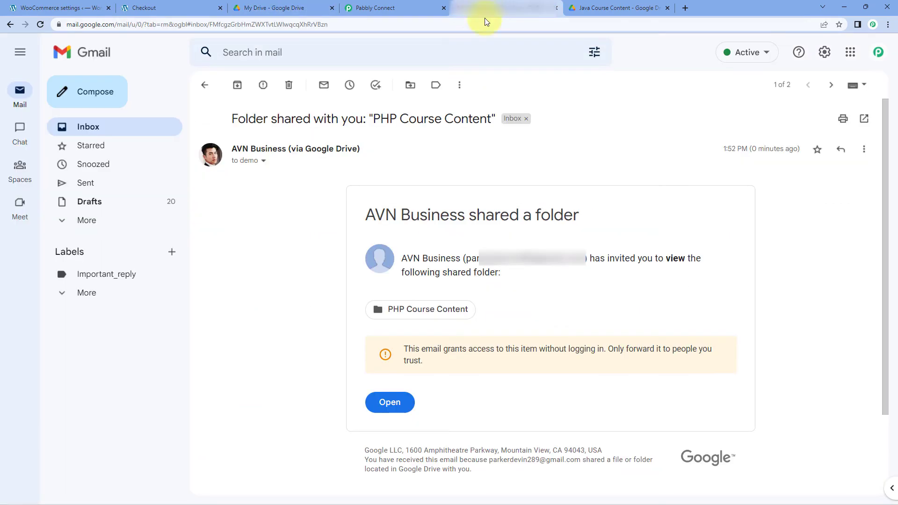
left_click(401, 310)
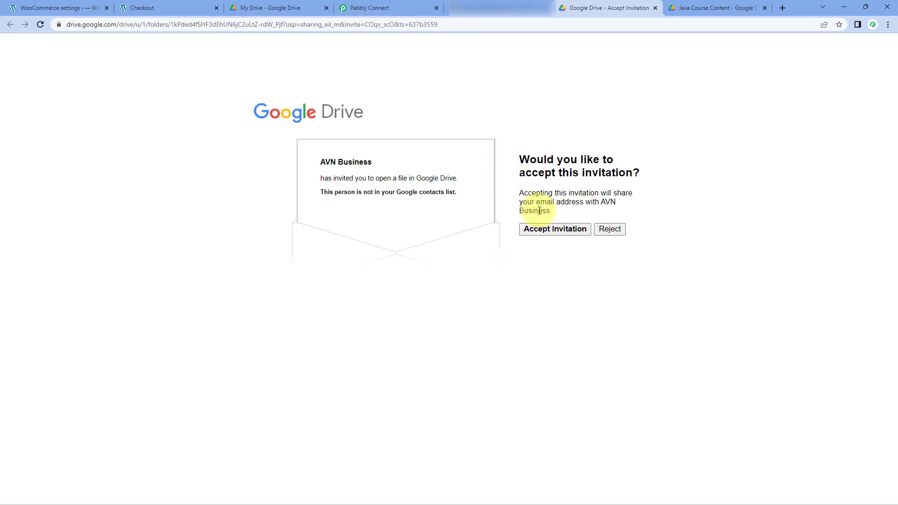
left_click(541, 231)
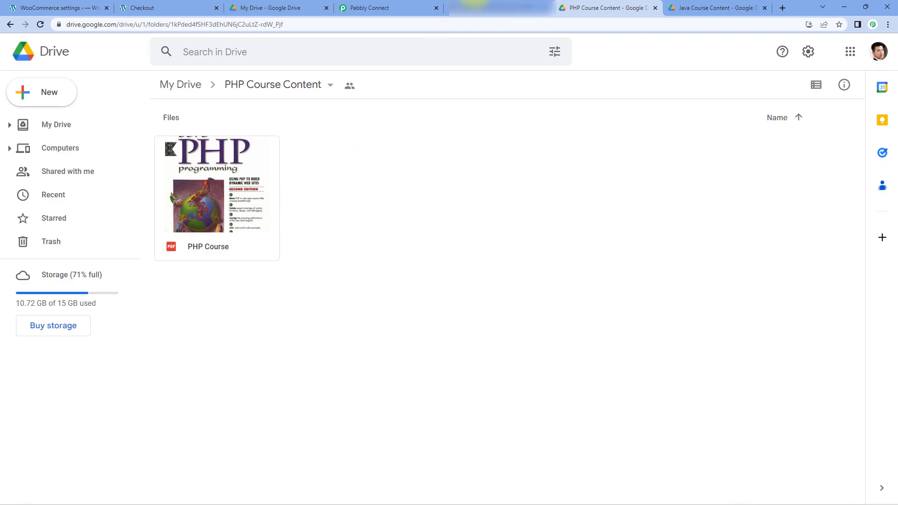
Review the router's Java Course and PHP Course routes in the Pabbly Connect workflow, and collapse the router.
left_click(412, 7)
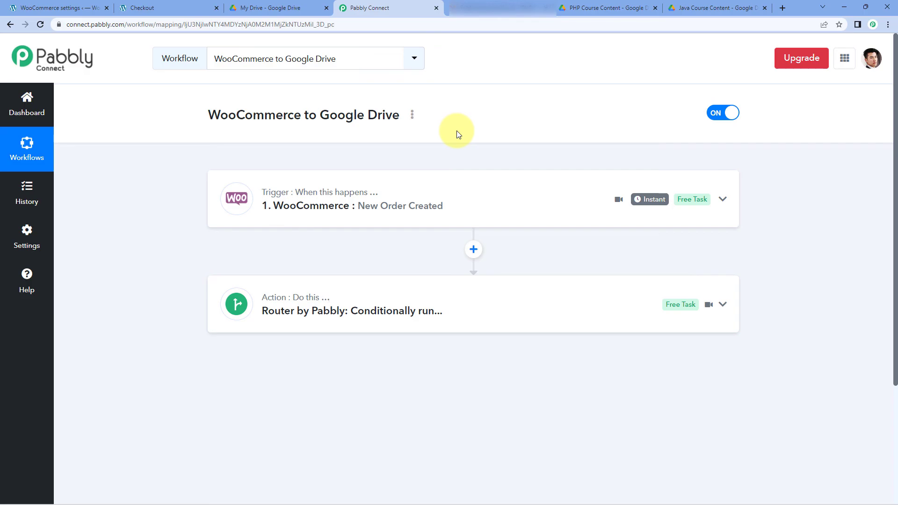
scroll(425, 227, "down", 2)
left_click(437, 221)
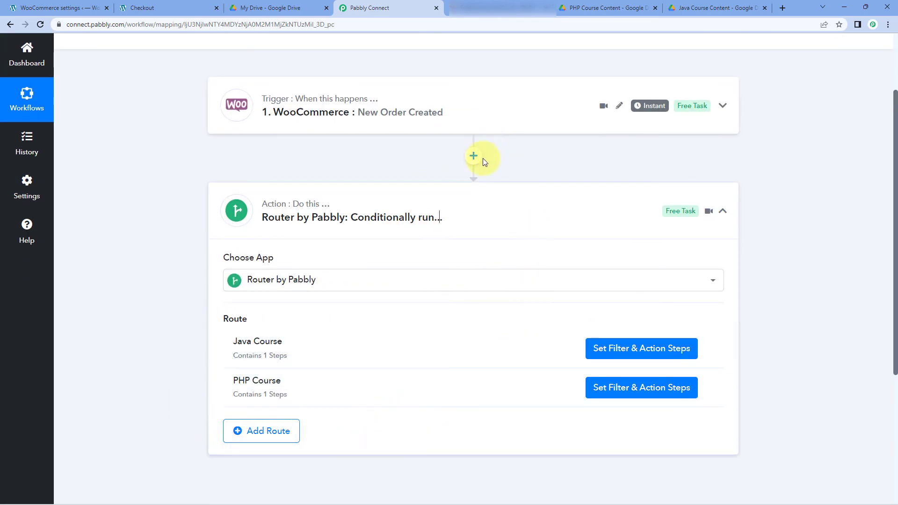
left_click(501, 200)
scroll(519, 169, "up", 2)
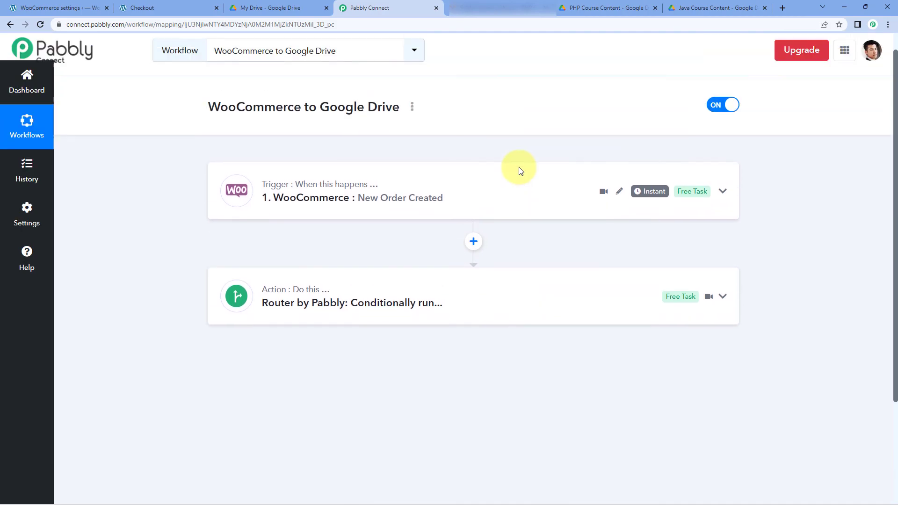